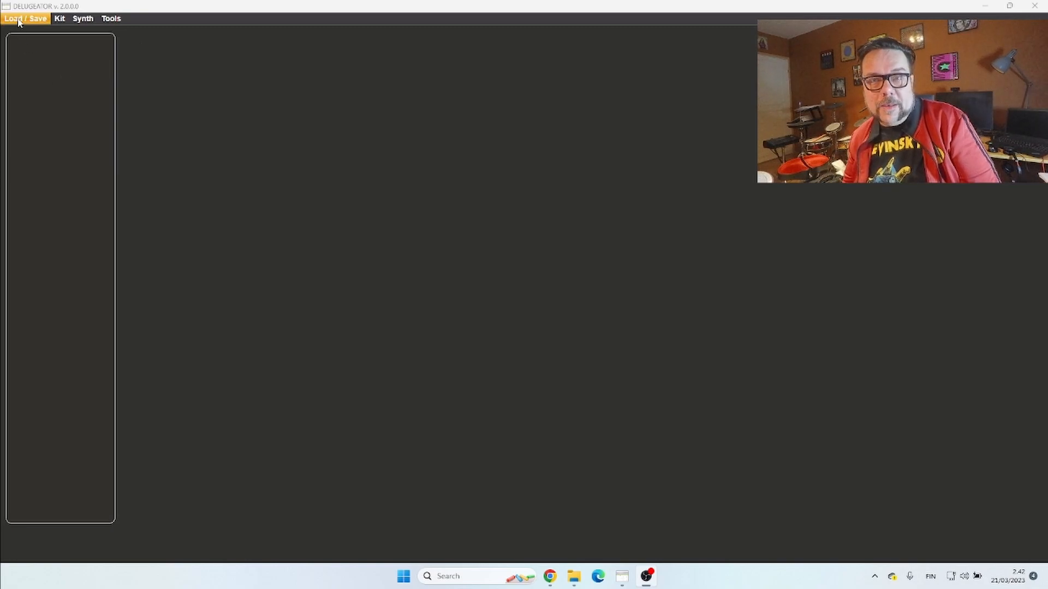
pyautogui.click(48, 21)
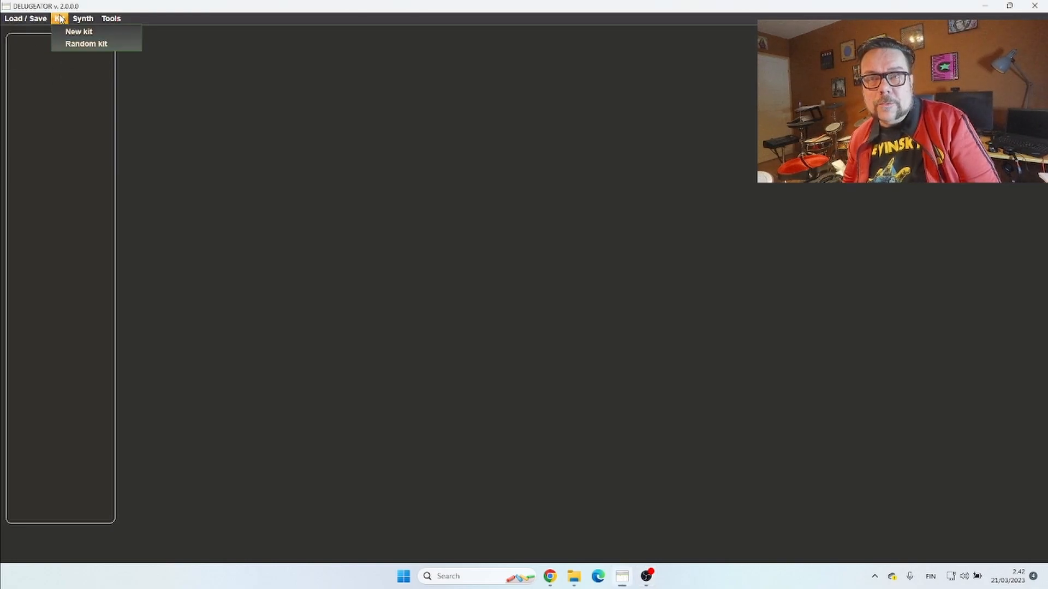
pyautogui.moveTo(102, 17)
pyautogui.click(203, 127)
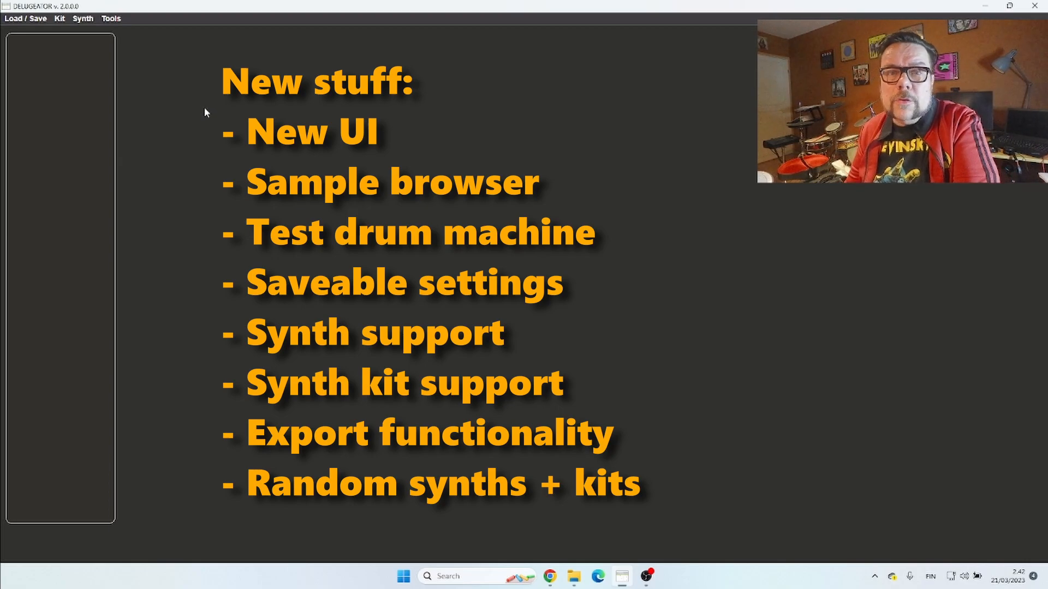
pyautogui.click(118, 23)
pyautogui.click(126, 49)
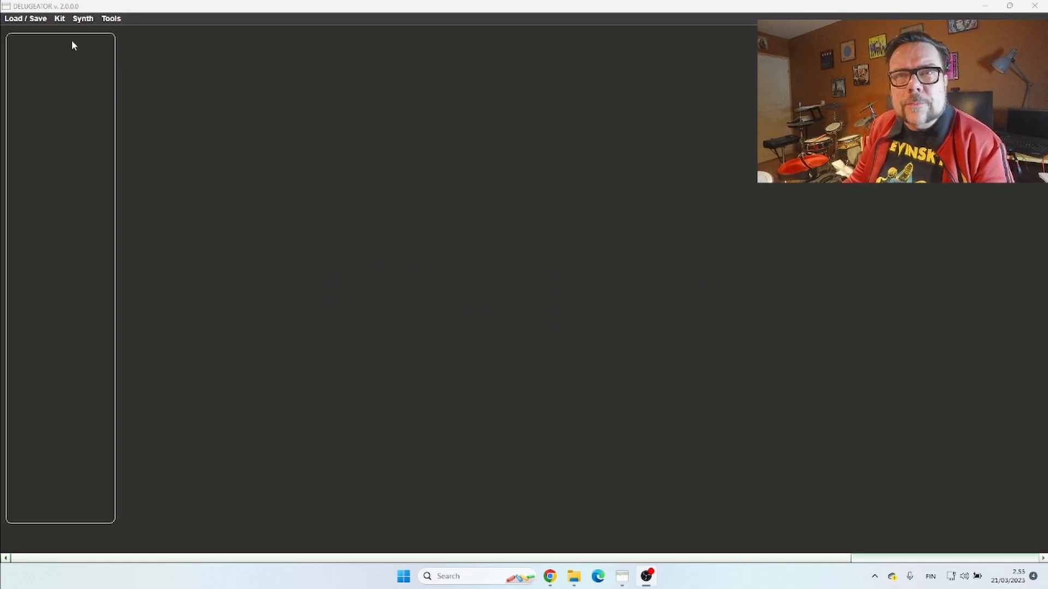
# - Create a new empty kit
pyautogui.click(58, 19)
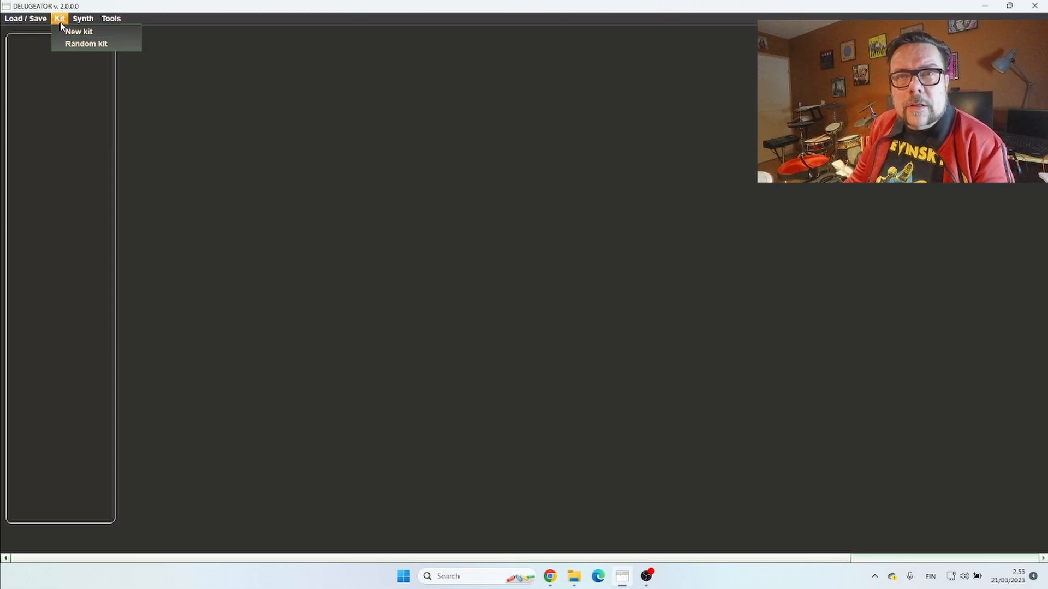
pyautogui.click(67, 34)
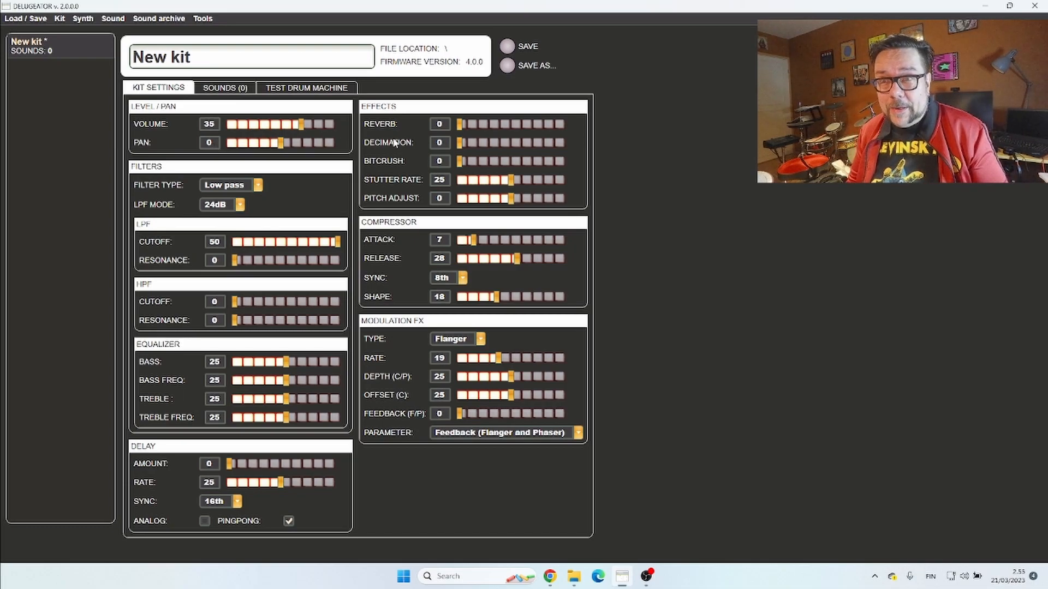
pyautogui.click(258, 186)
pyautogui.click(258, 188)
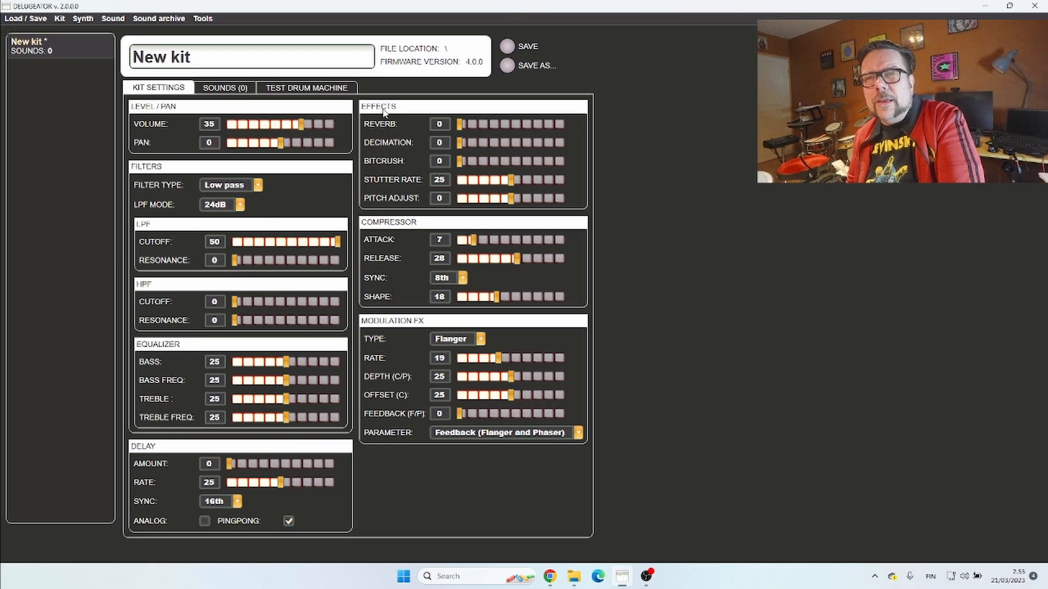
# - Start a new sound in the kit's sound list and browse to the Drums\Groups\Kick sample folder
pyautogui.click(230, 89)
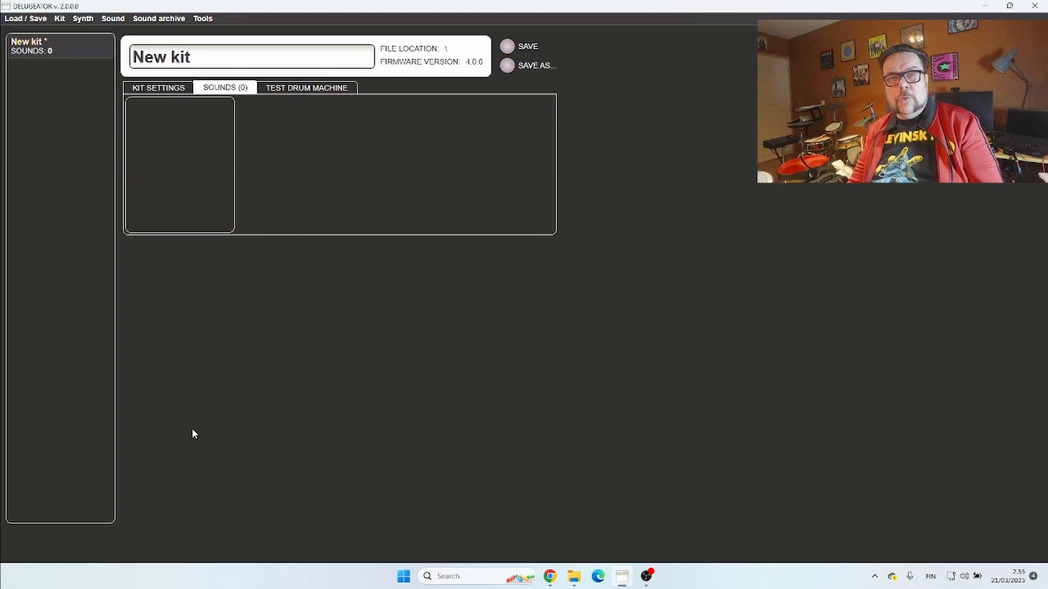
pyautogui.click(113, 21)
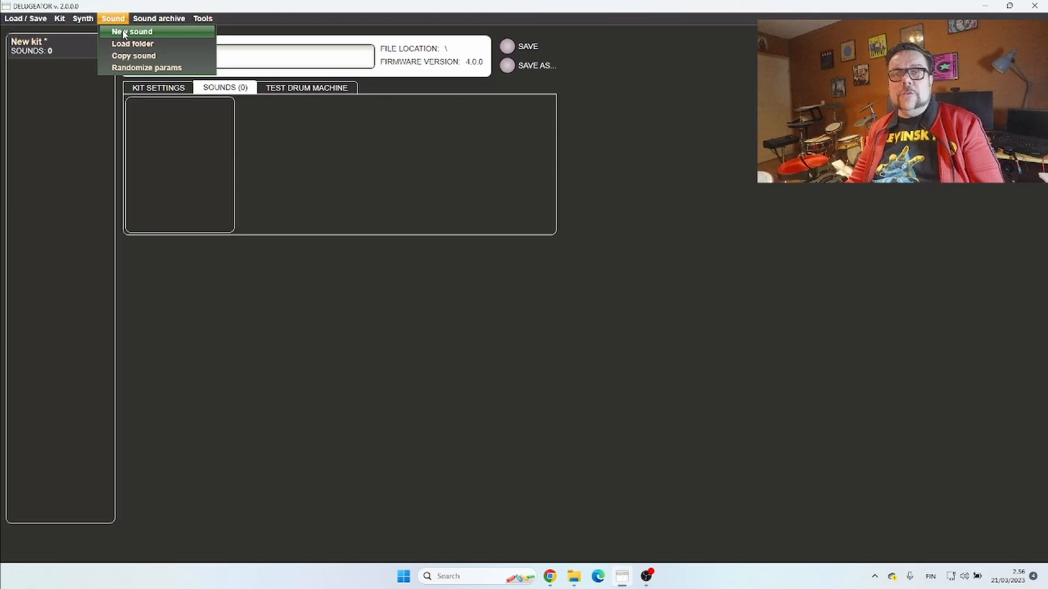
pyautogui.click(124, 33)
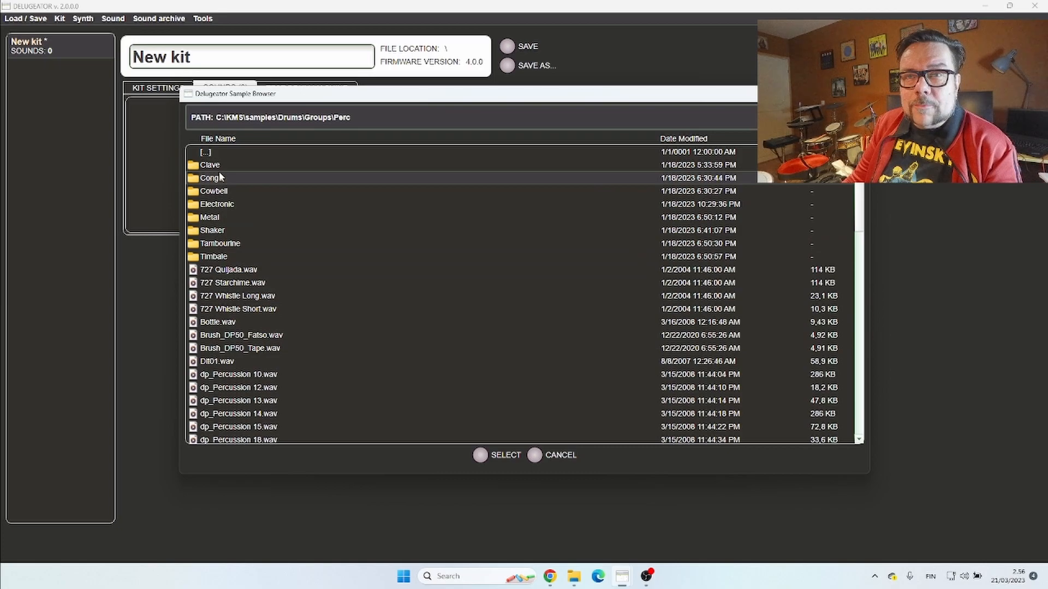
pyautogui.doubleClick(206, 154)
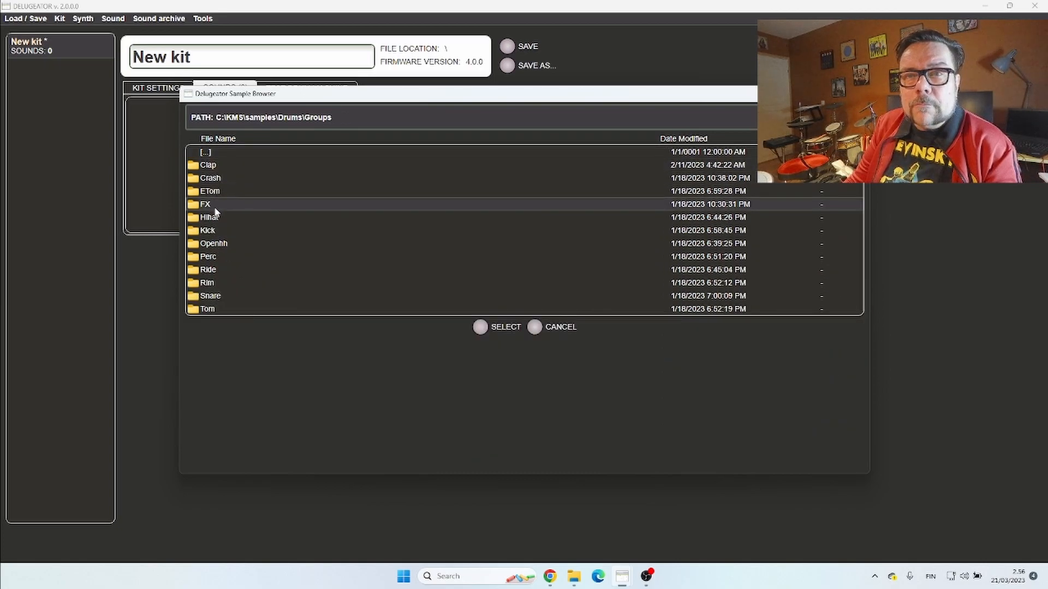
pyautogui.doubleClick(212, 231)
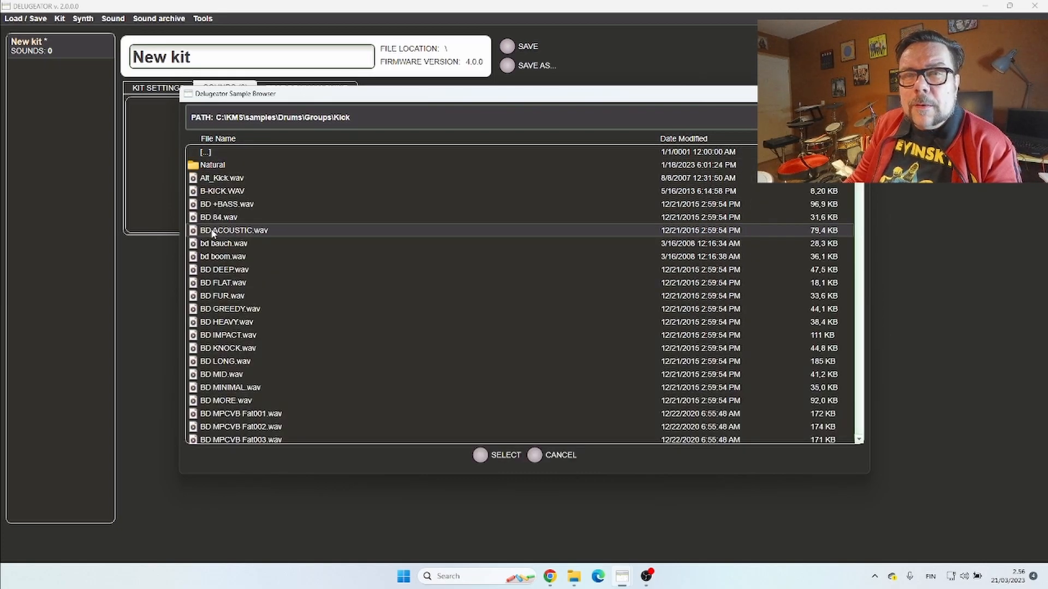
# - Audition several kick samples, including B-KICK.WAV and BD 84.wav, and load BD ACOUSTIC.wav as the kit's first sound
pyautogui.click(220, 180)
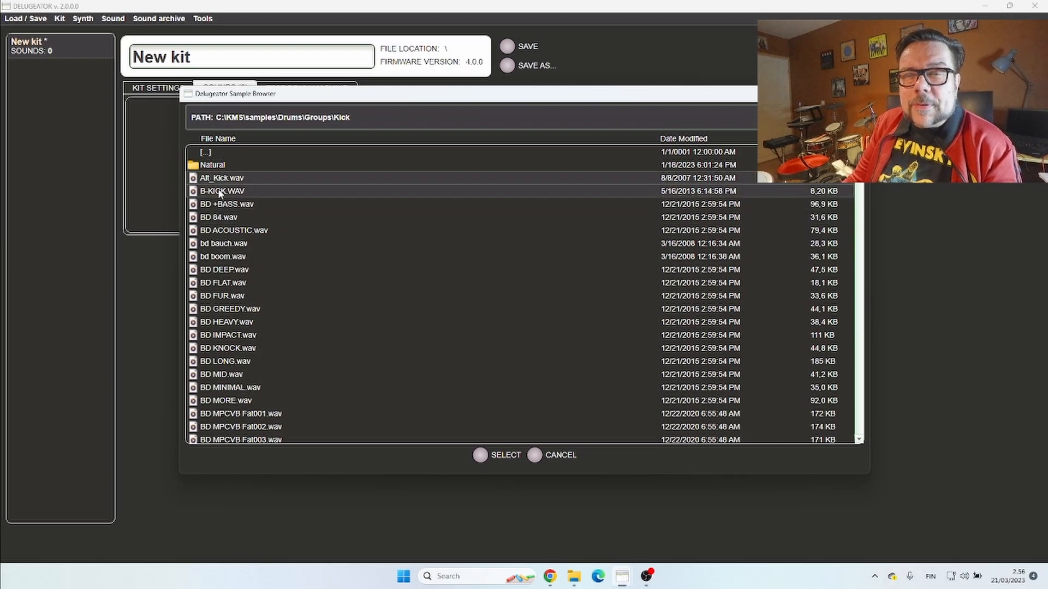
pyautogui.click(220, 192)
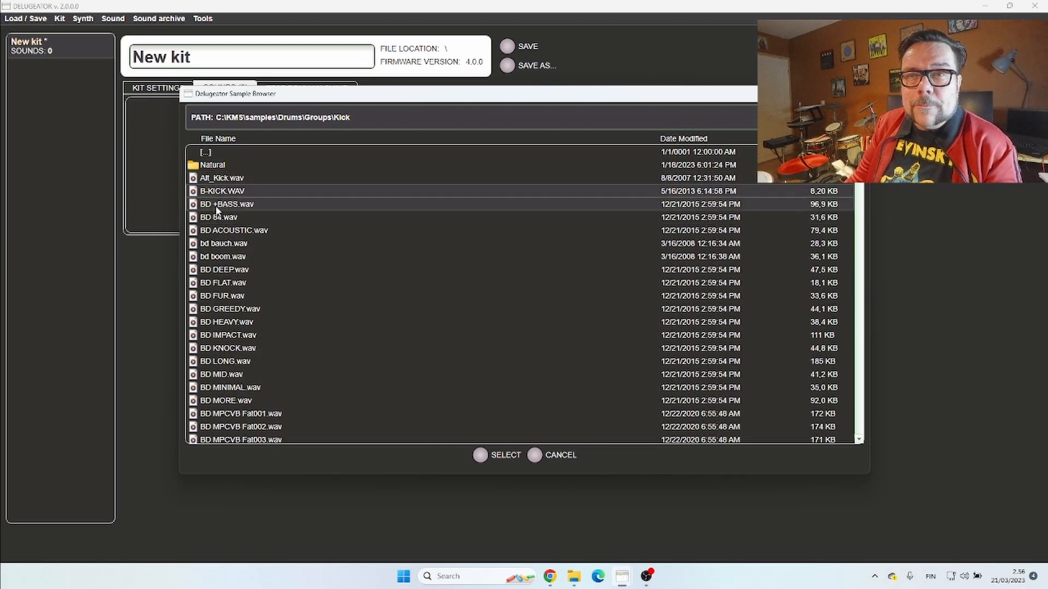
pyautogui.click(217, 206)
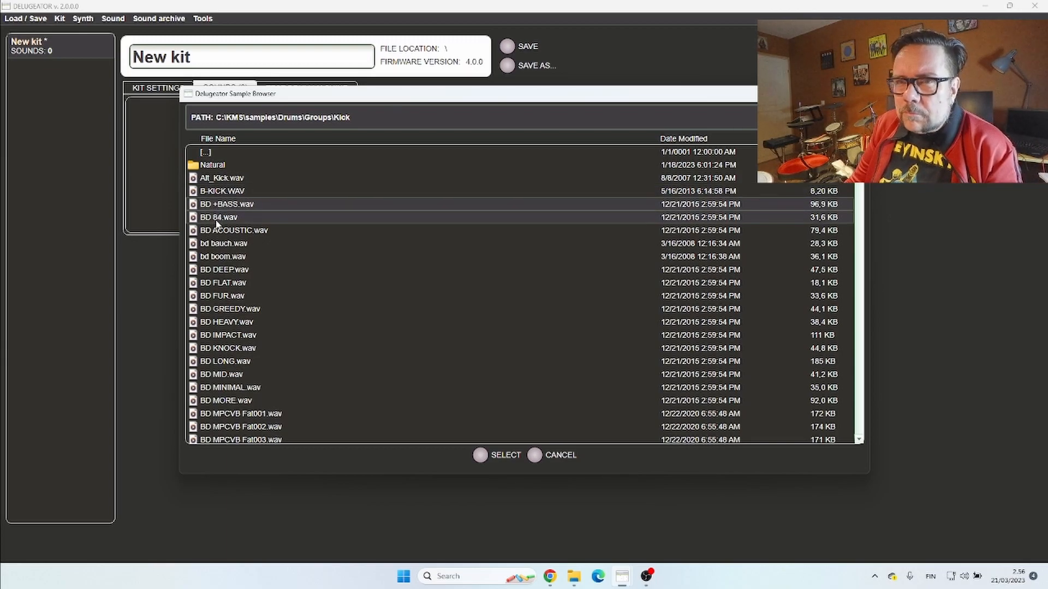
pyautogui.click(216, 221)
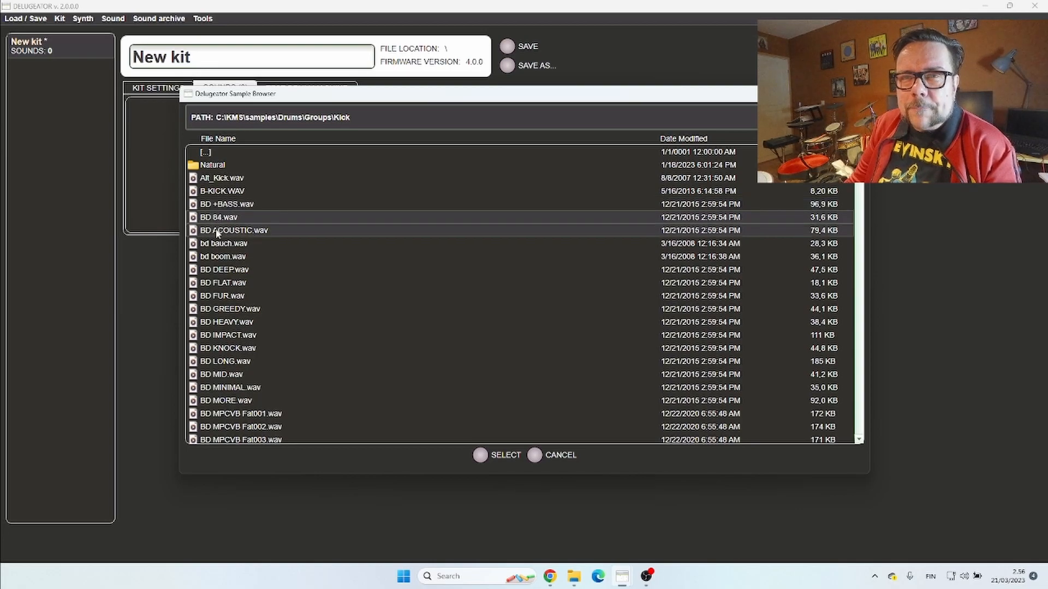
pyautogui.click(217, 232)
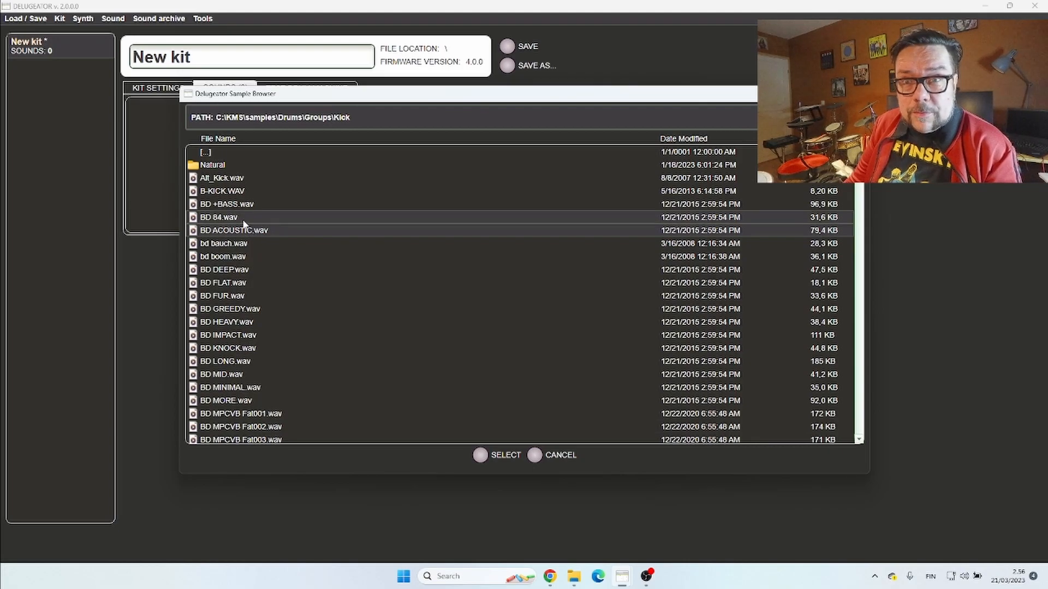
pyautogui.click(242, 195)
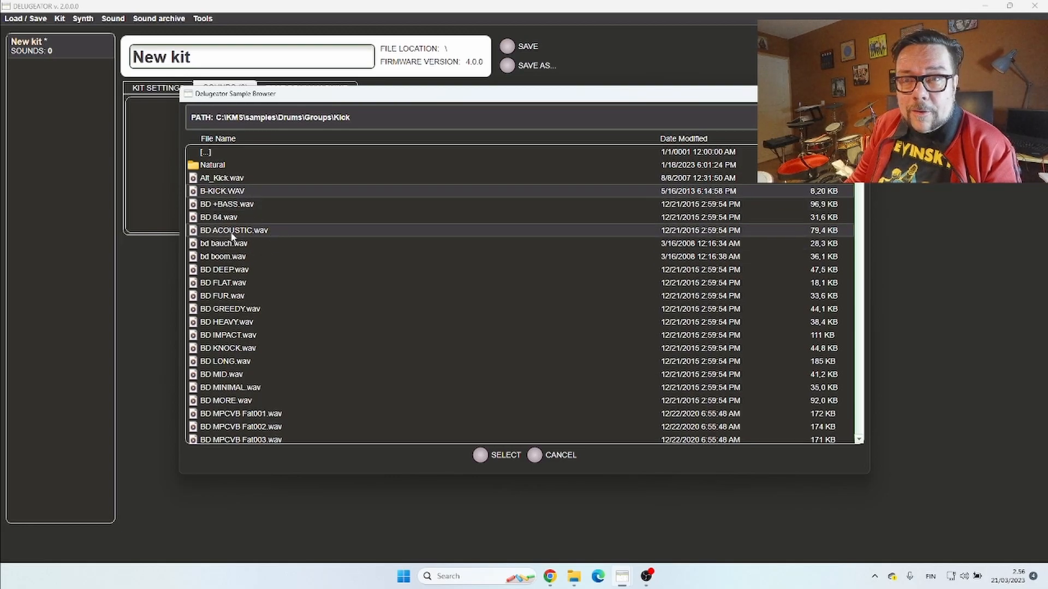
pyautogui.click(246, 233)
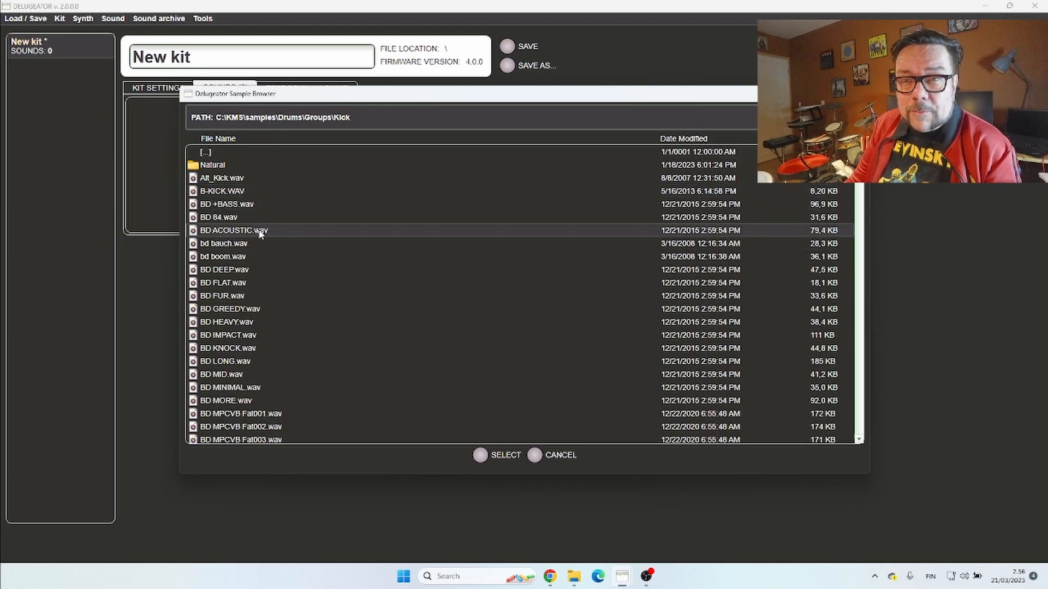
pyautogui.doubleClick(260, 231)
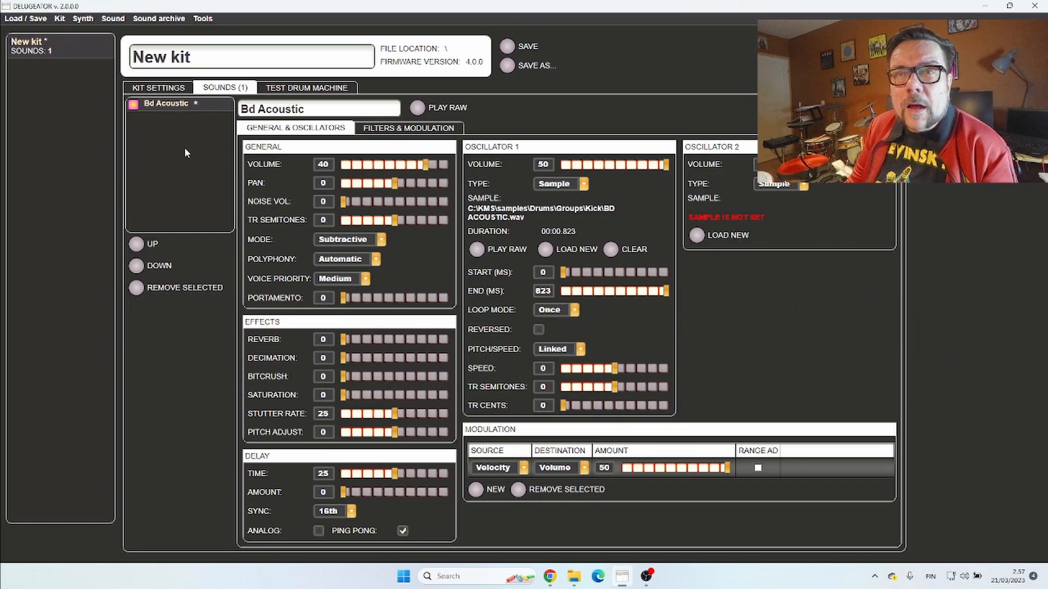
# - Add a second sound to the kit using DMHSnare03.wav from the Snare folder
pyautogui.click(106, 21)
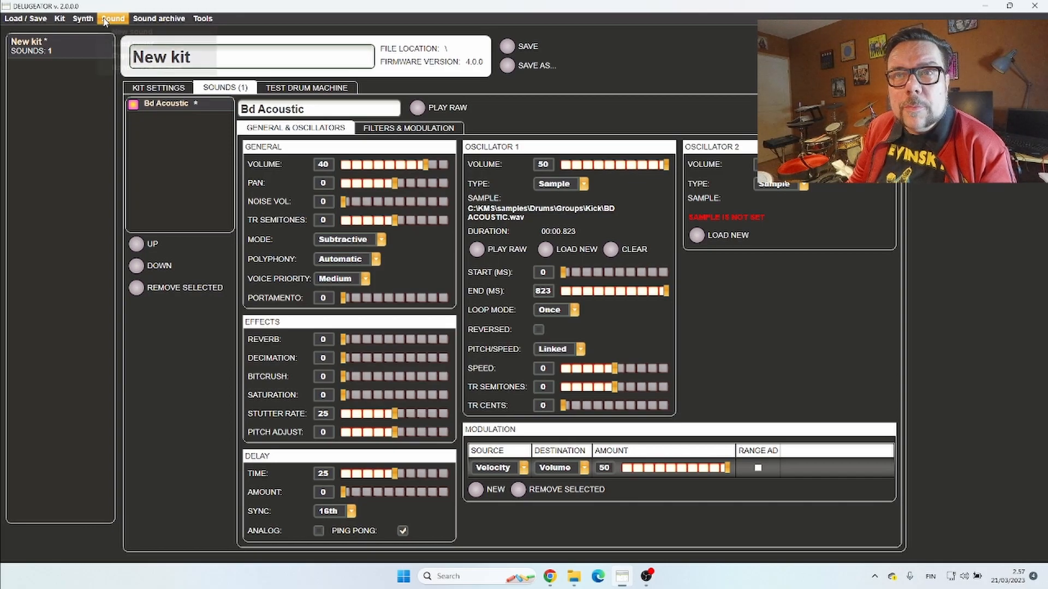
pyautogui.click(131, 32)
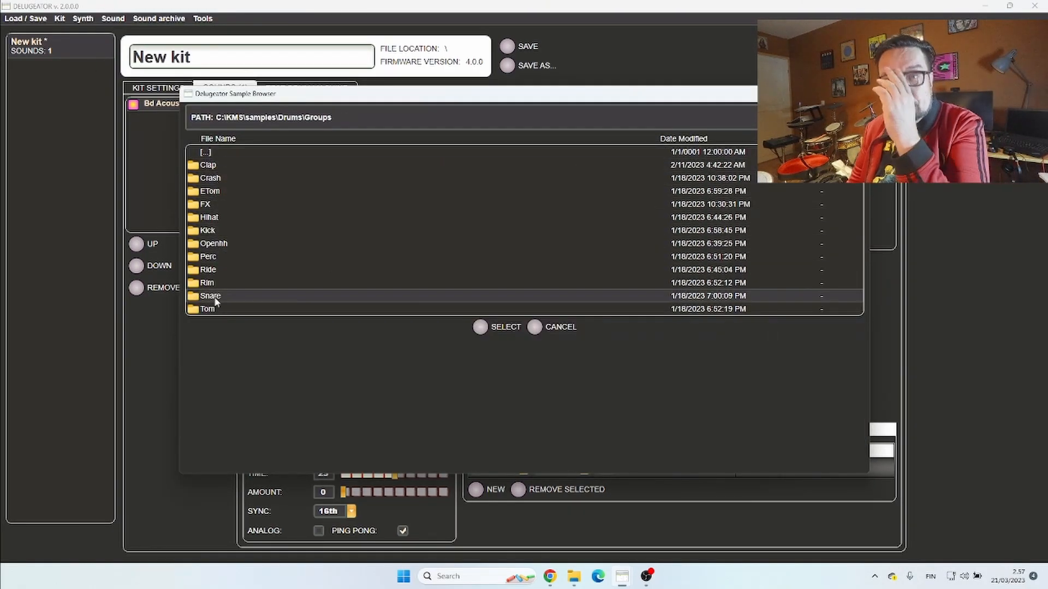
pyautogui.doubleClick(216, 296)
pyautogui.click(231, 388)
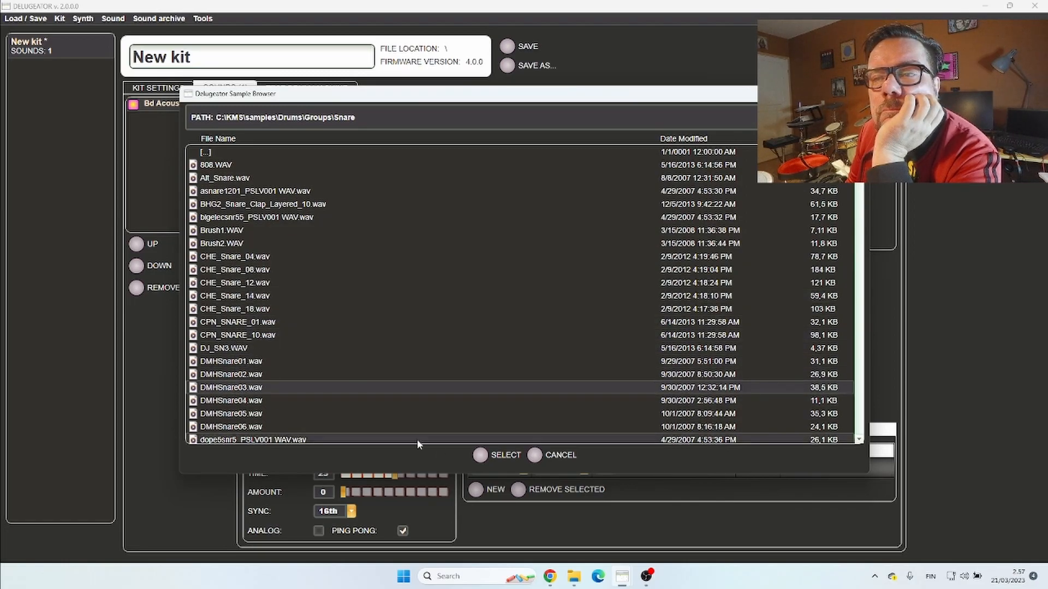
pyautogui.click(480, 455)
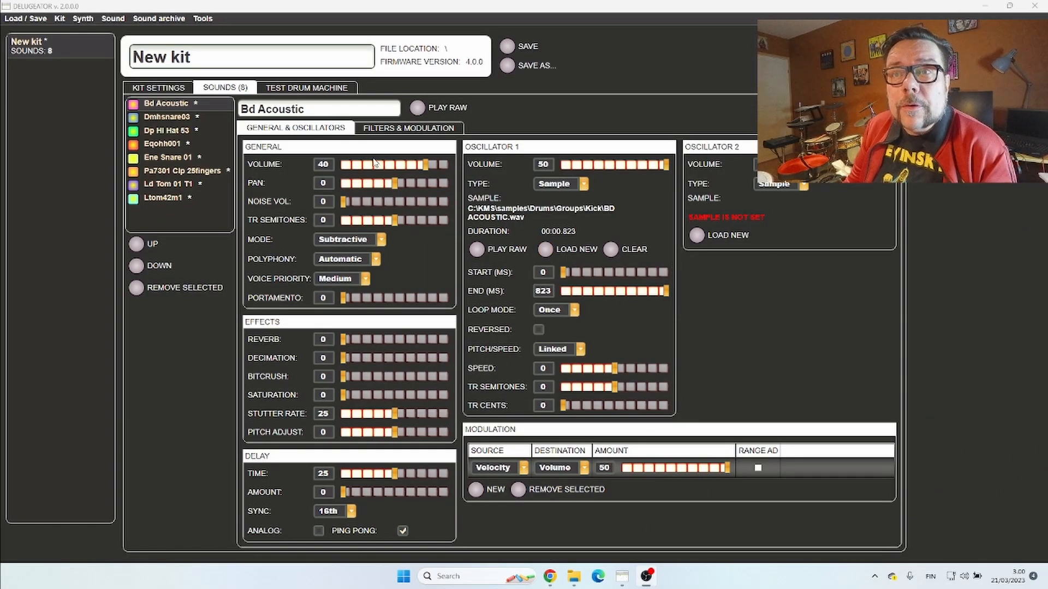
# - Listen to the raw samples of the kit's sounds one after another, from Bd Acoustic through Ltom42m1
pyautogui.click(417, 109)
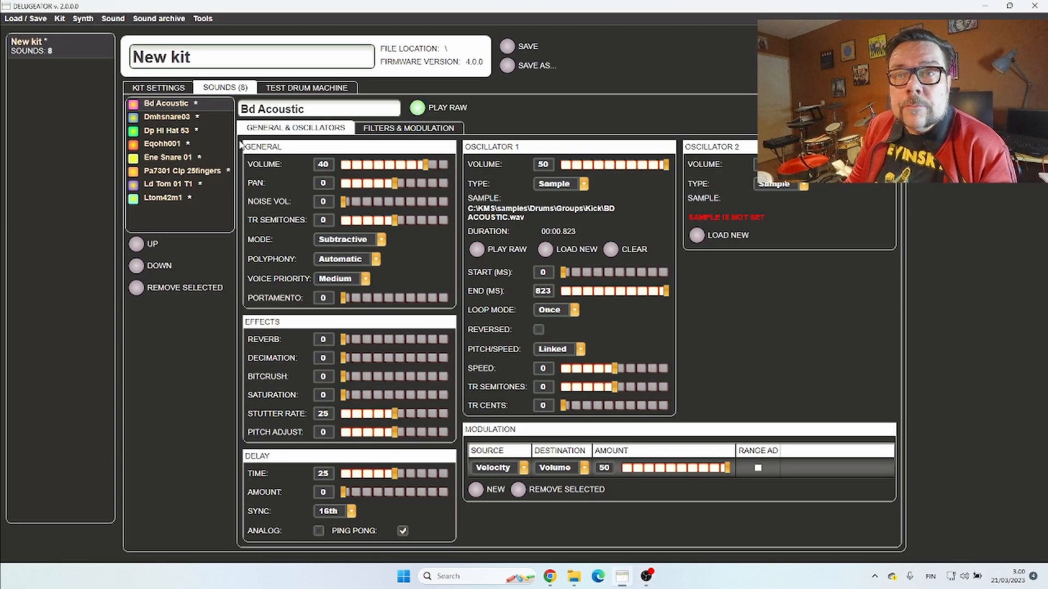
pyautogui.click(177, 118)
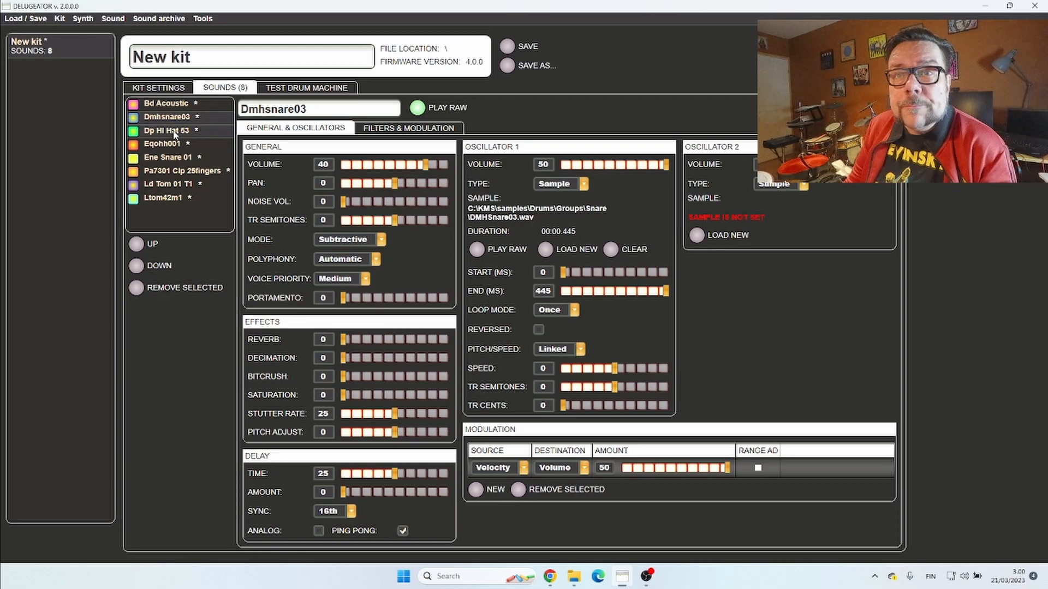
pyautogui.click(173, 133)
pyautogui.click(172, 145)
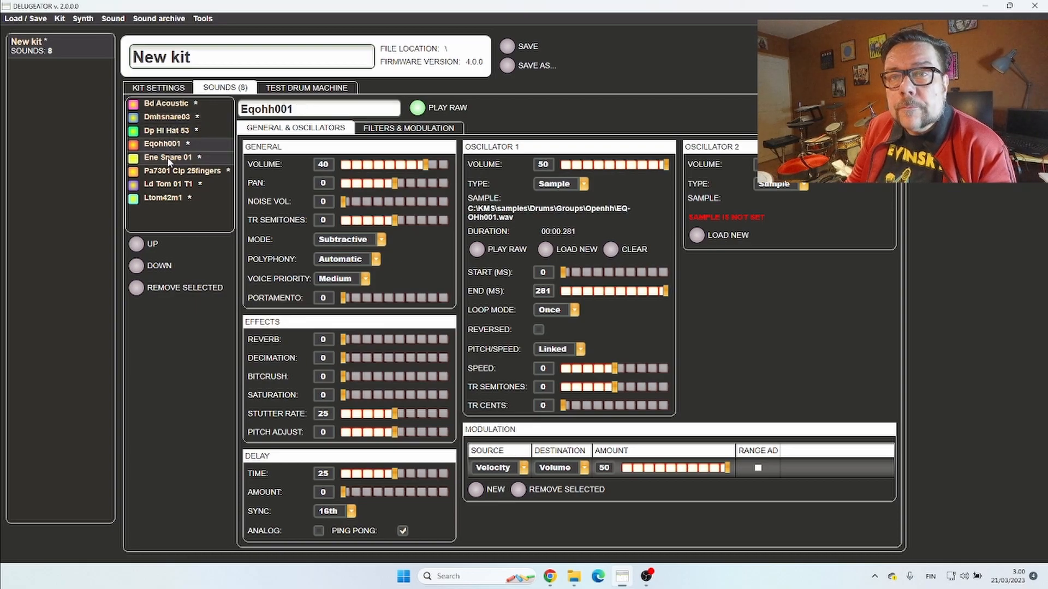
pyautogui.click(169, 159)
pyautogui.click(172, 172)
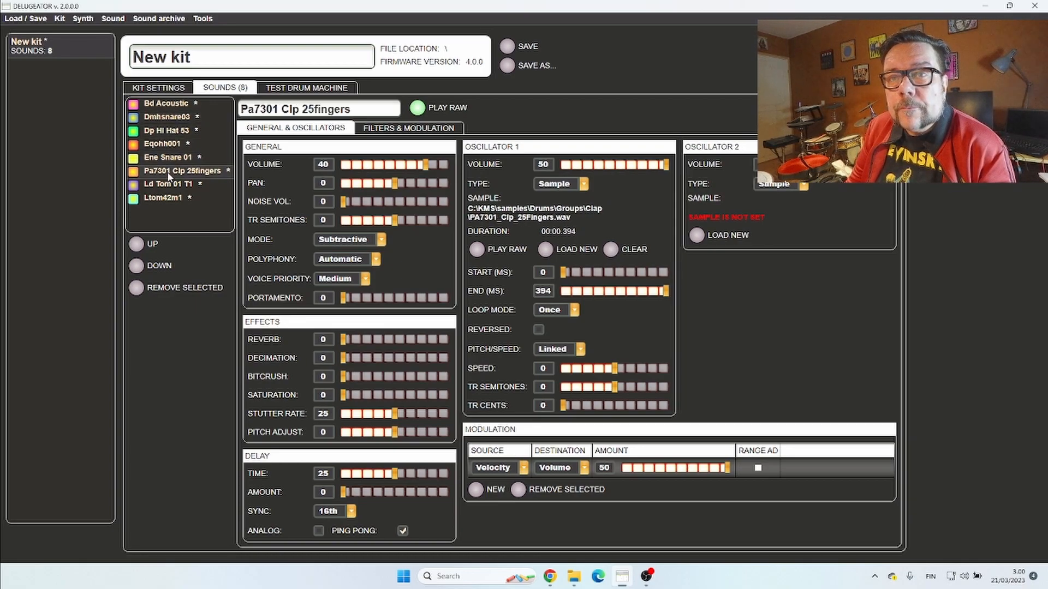
pyautogui.click(173, 186)
pyautogui.click(168, 198)
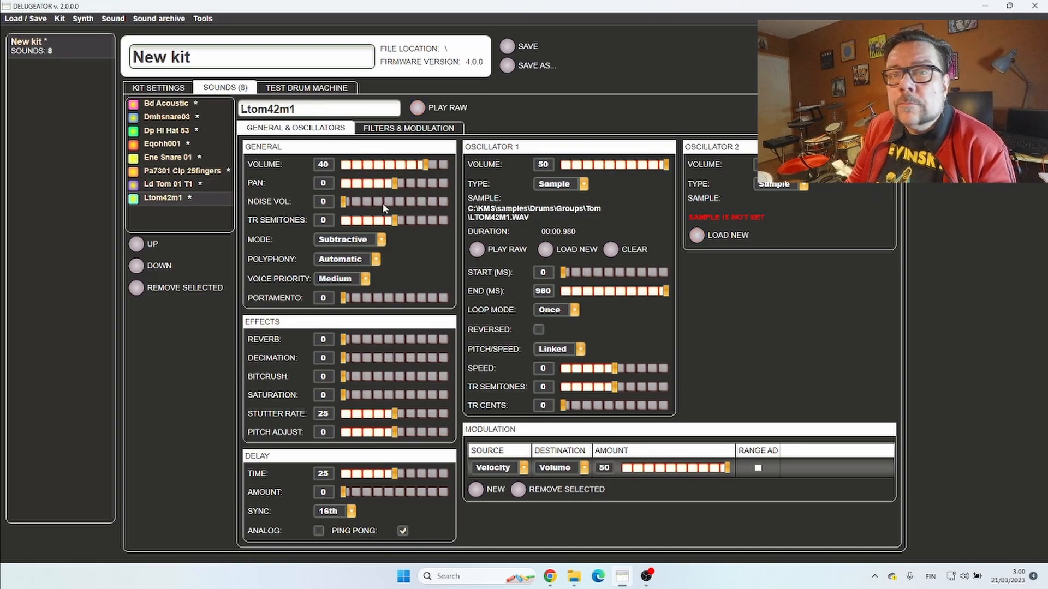
# - Load EQ-Snr169.wav from the Snare folder into oscillator 2 of the Dmhsnare03 sound and play the layered sound
pyautogui.click(171, 118)
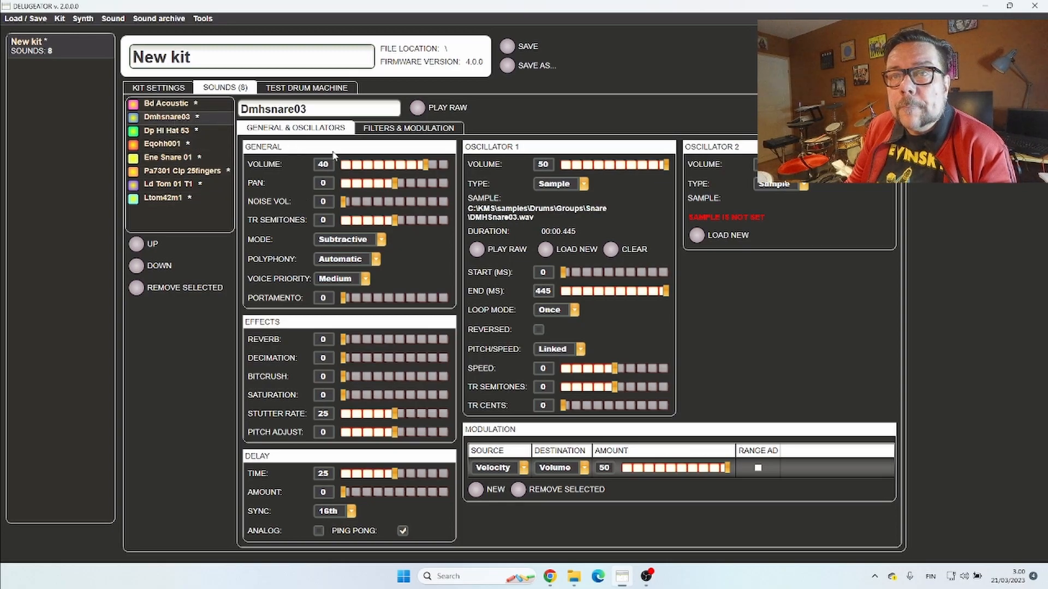
pyautogui.click(696, 239)
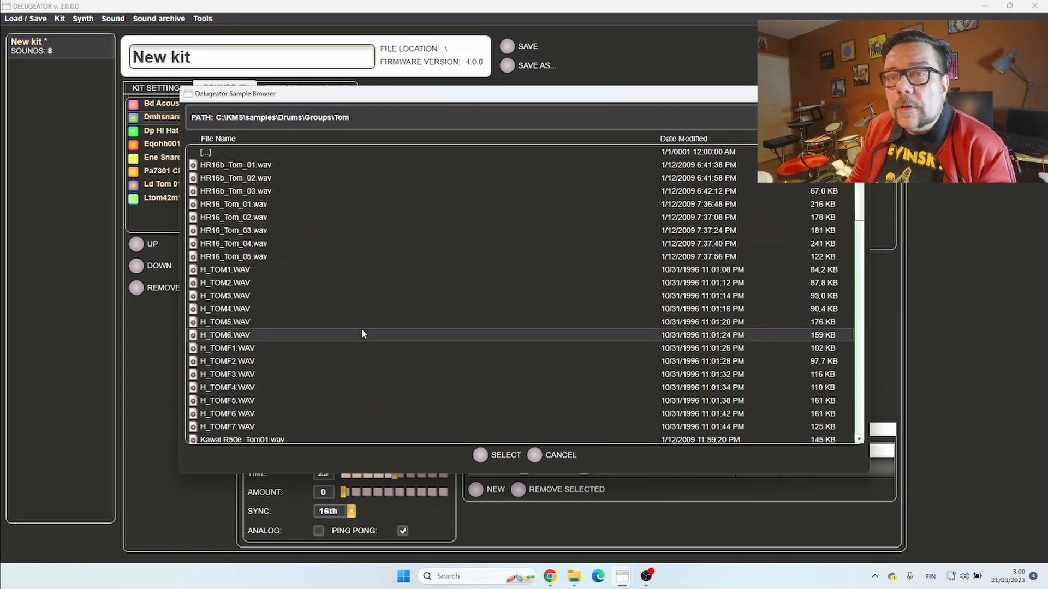
pyautogui.doubleClick(205, 153)
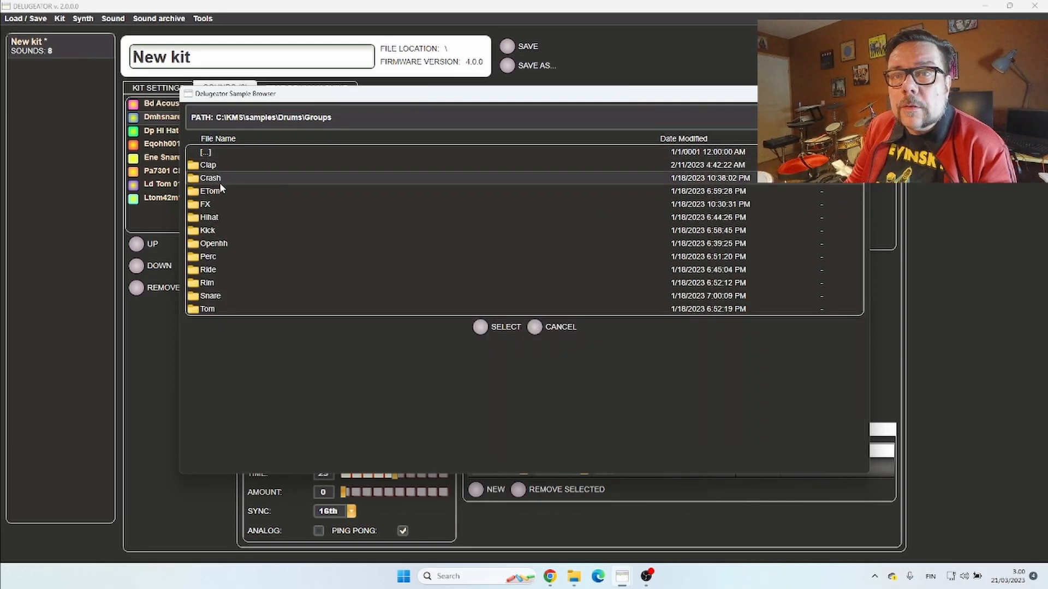
pyautogui.doubleClick(219, 294)
pyautogui.scroll(-5, 235, 290)
pyautogui.scroll(-20, 235, 291)
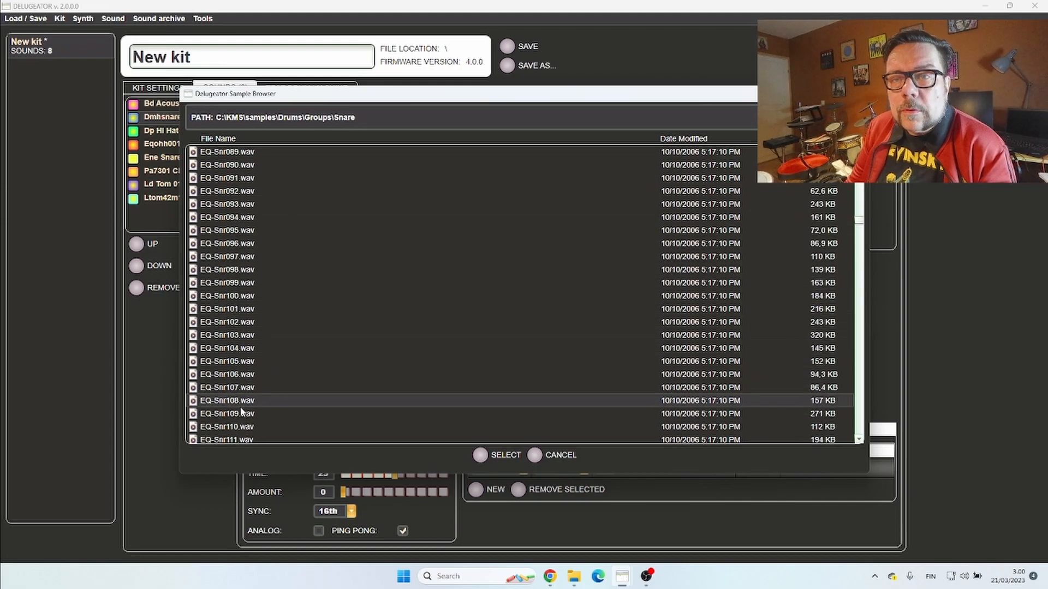
pyautogui.scroll(-6, 242, 410)
pyautogui.scroll(-5, 240, 406)
pyautogui.scroll(-9, 282, 399)
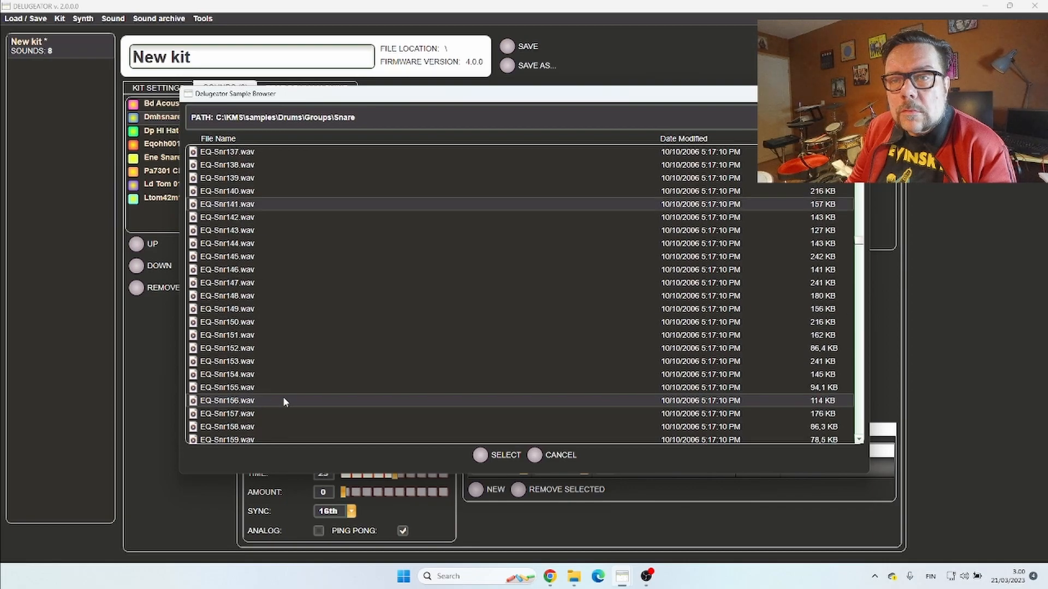
pyautogui.click(479, 456)
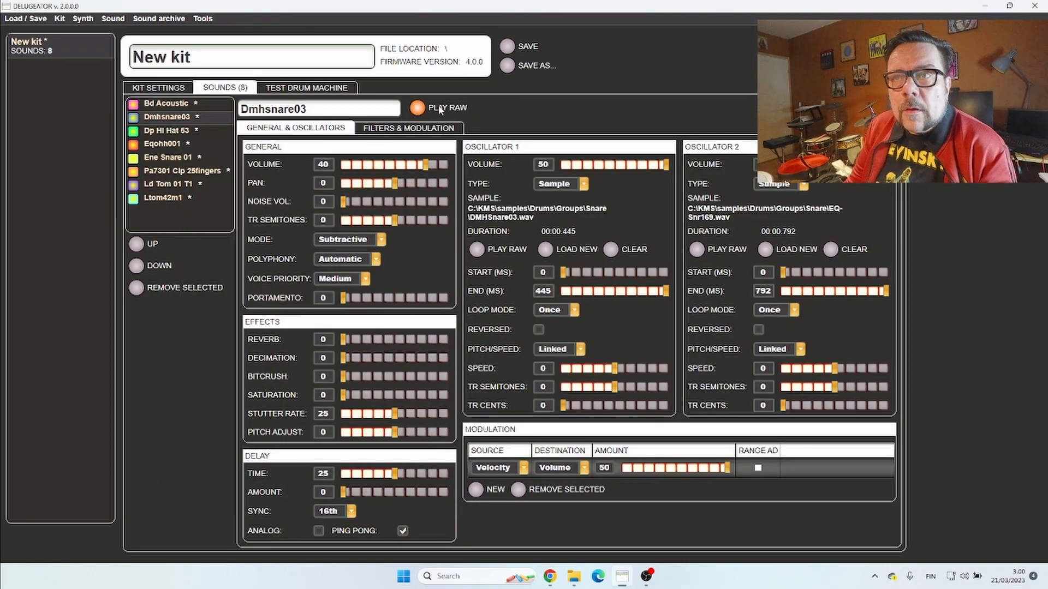
pyautogui.click(418, 109)
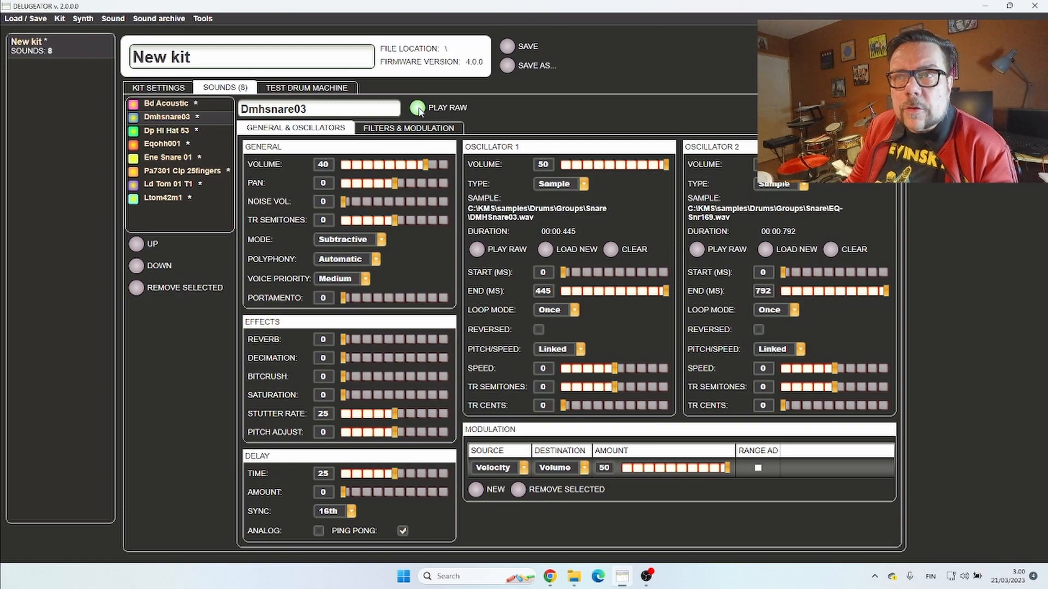
# - Play Dmhsnare03 with oscillator 1 volume at 0, restore that volume to 50, and replay the layered sound
pyautogui.moveTo(665, 164); pyautogui.dragTo(561, 165)
pyautogui.click(415, 110)
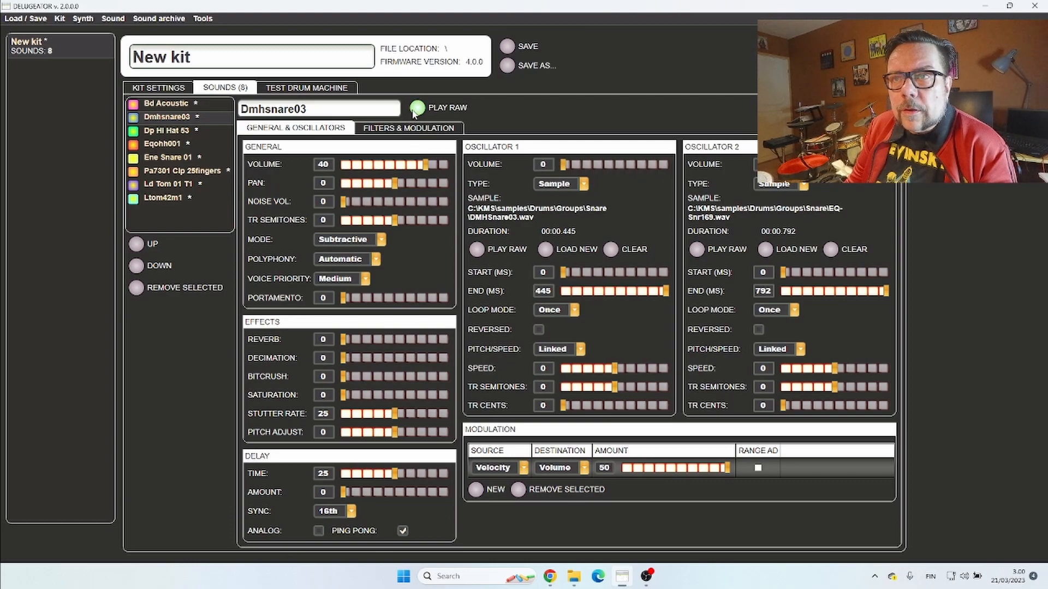
pyautogui.moveTo(563, 164); pyautogui.dragTo(668, 165)
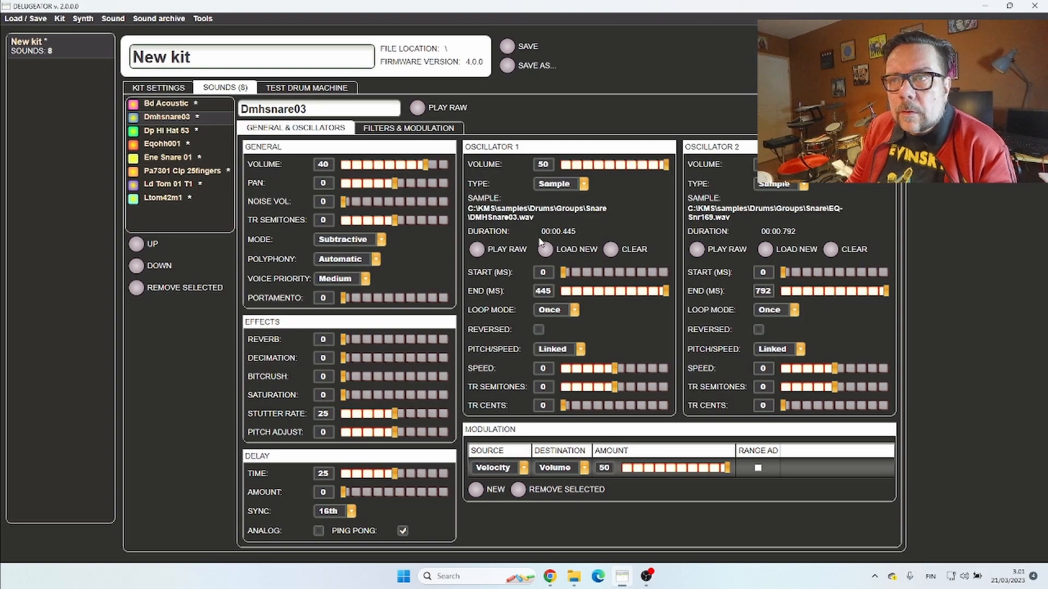
pyautogui.click(417, 108)
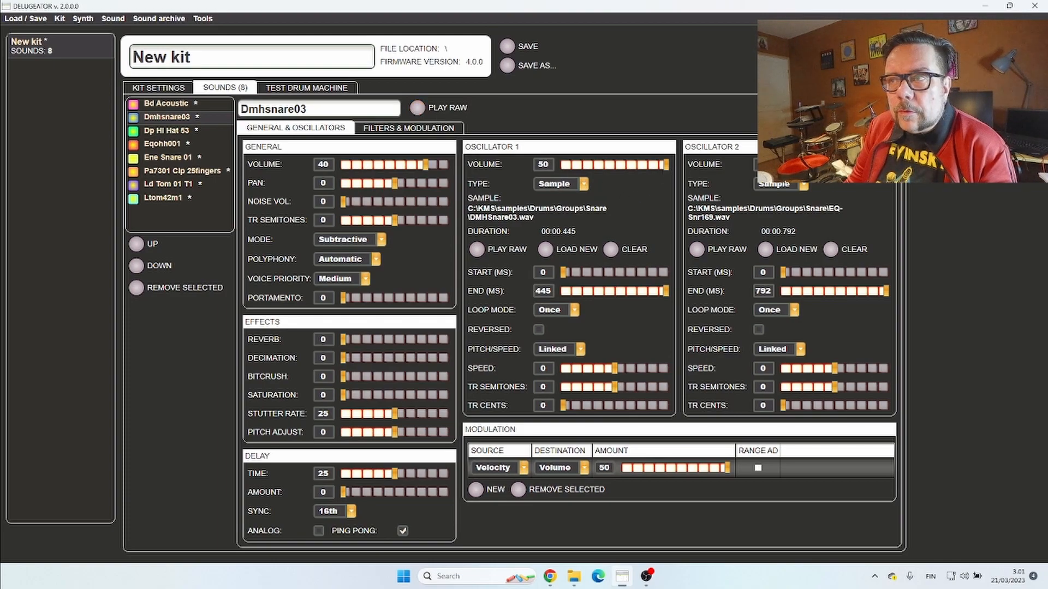
pyautogui.click(418, 108)
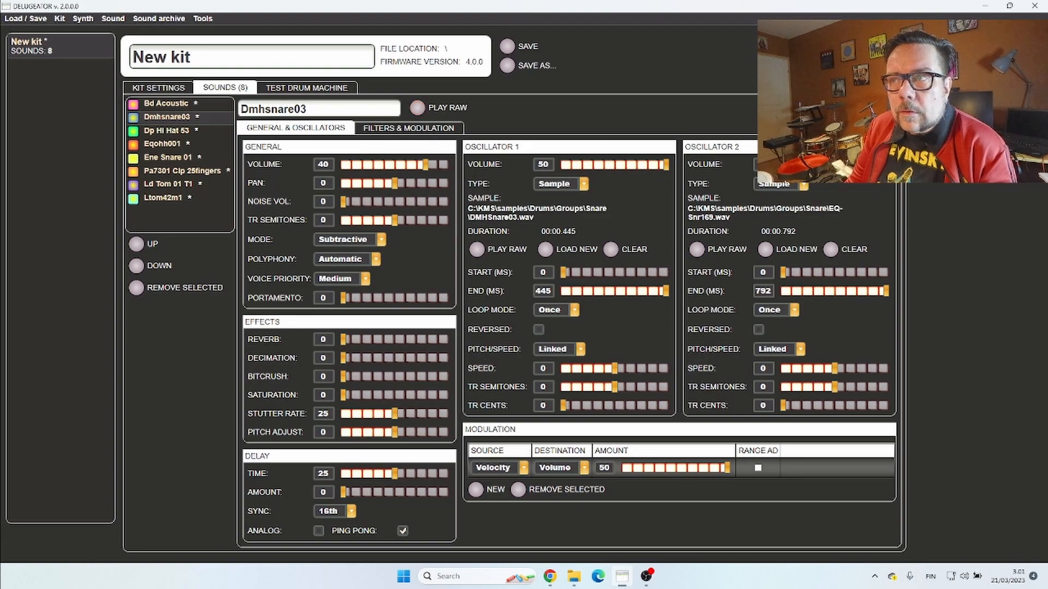
pyautogui.click(418, 108)
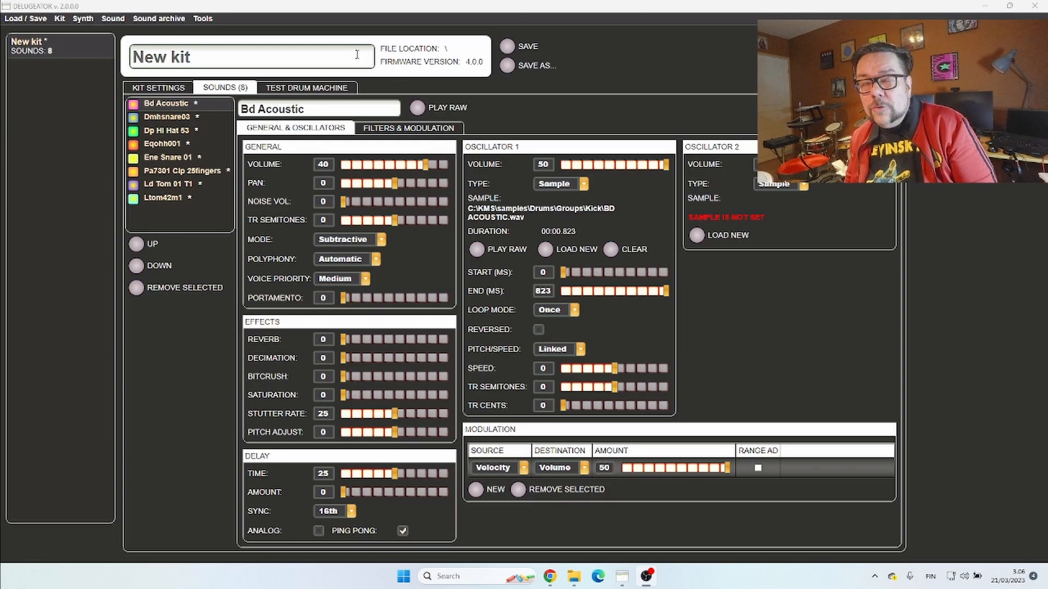
# - In the test drum machine, program Bd Acoustic on steps 1, 9 and 11 and Dmhsnare03 on steps 5, 13 and 14
pyautogui.click(285, 92)
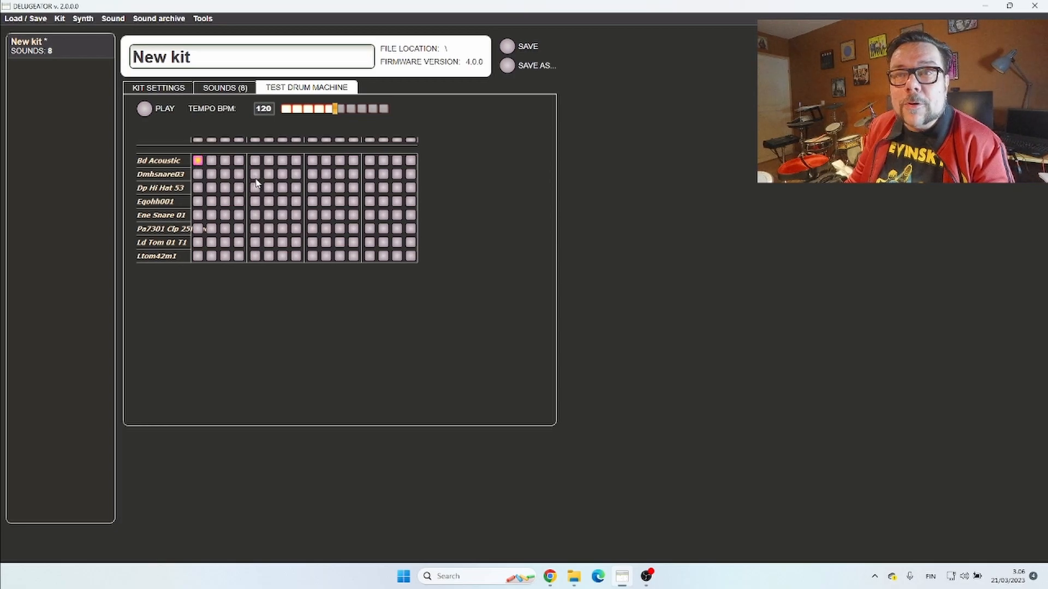
pyautogui.click(313, 161)
pyautogui.click(339, 162)
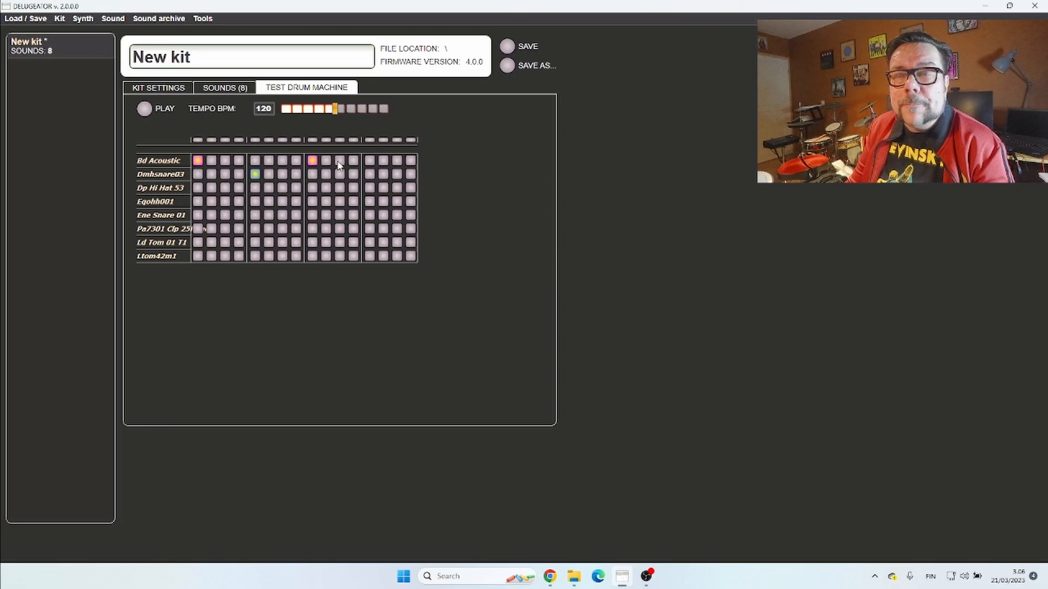
pyautogui.click(369, 175)
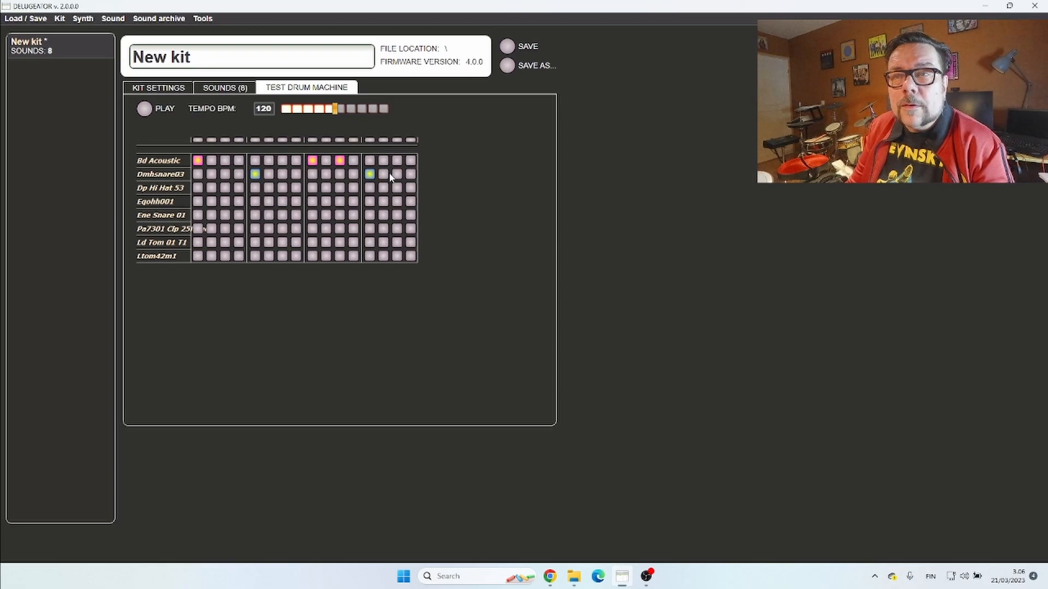
pyautogui.click(385, 175)
# - Program Dp Hi Hat 53 on steps 1, 3, 7, 8, 10, 12, 14, 15 and 16, and start pattern playback
pyautogui.click(197, 188)
pyautogui.click(225, 188)
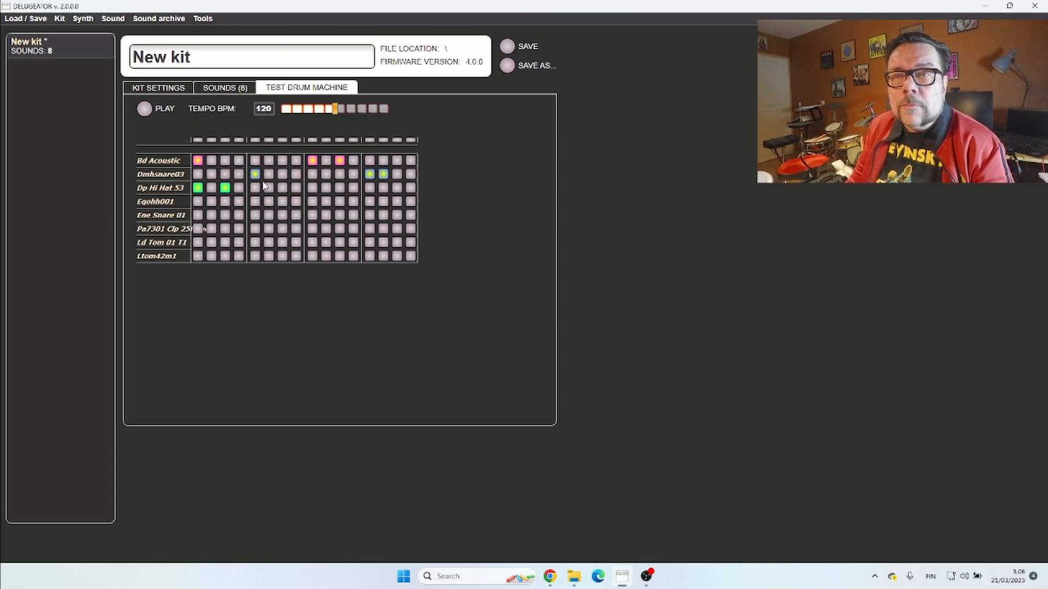
pyautogui.click(296, 188)
pyautogui.click(282, 188)
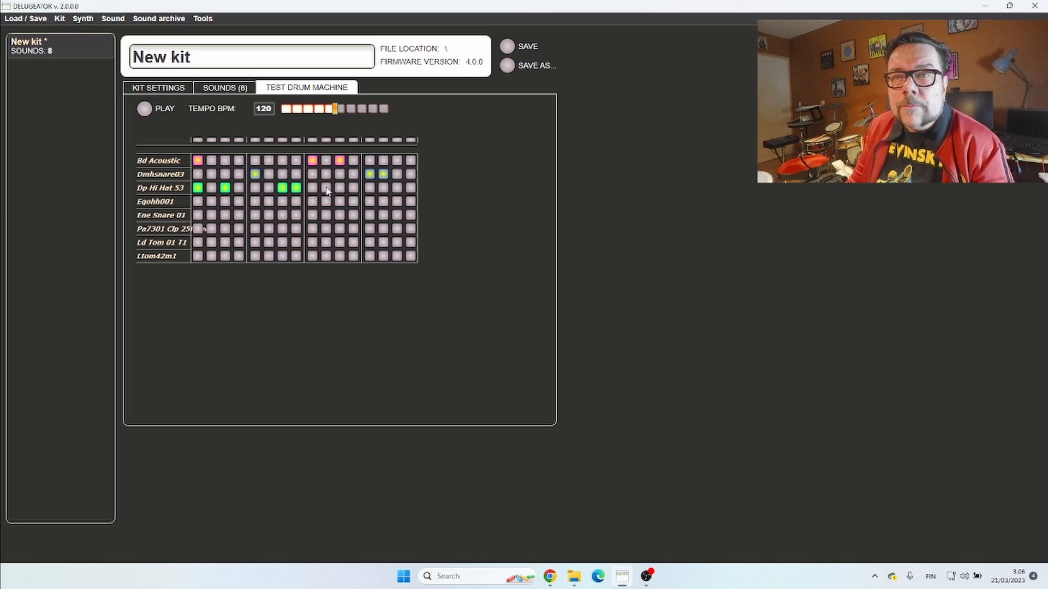
pyautogui.click(353, 188)
pyautogui.click(326, 188)
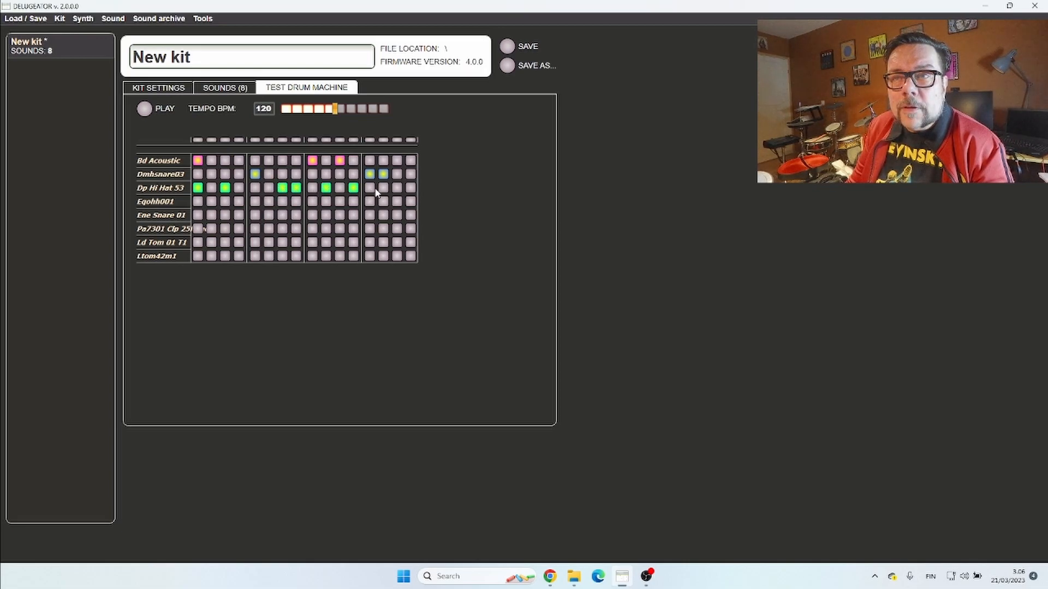
pyautogui.click(411, 189)
pyautogui.click(397, 189)
pyautogui.click(383, 188)
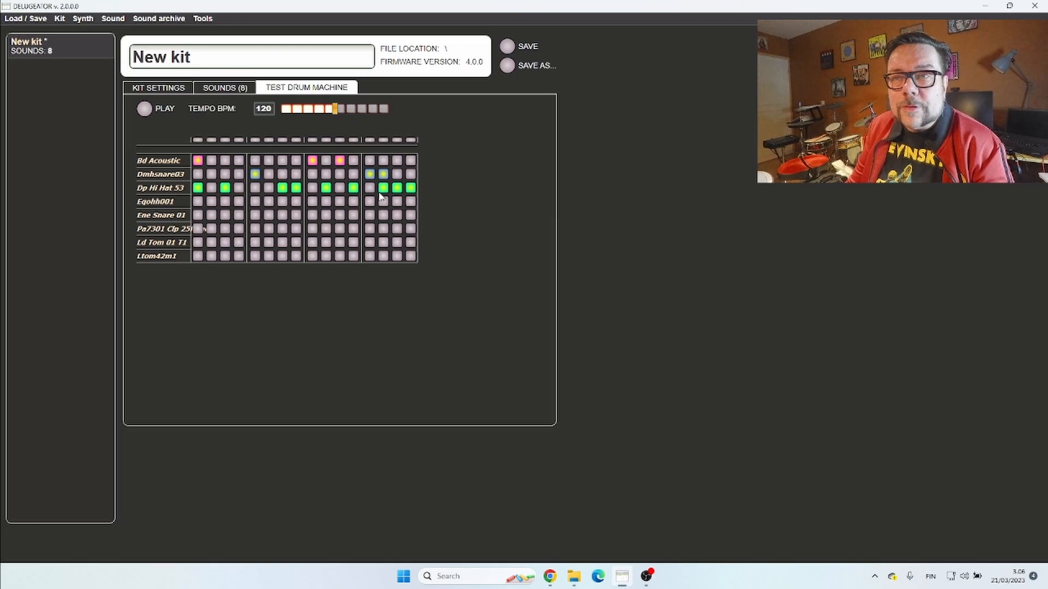
pyautogui.click(144, 109)
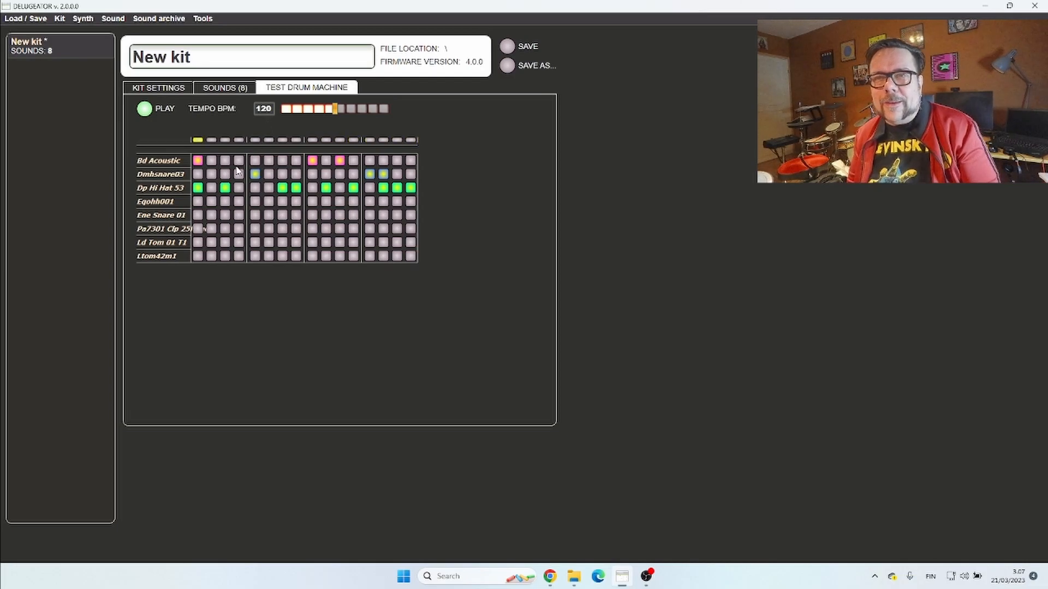
# - While the pattern plays, add Eqohh001 on steps 4 and 13 and Ene Snare 01 on steps 5 and 7
pyautogui.click(370, 202)
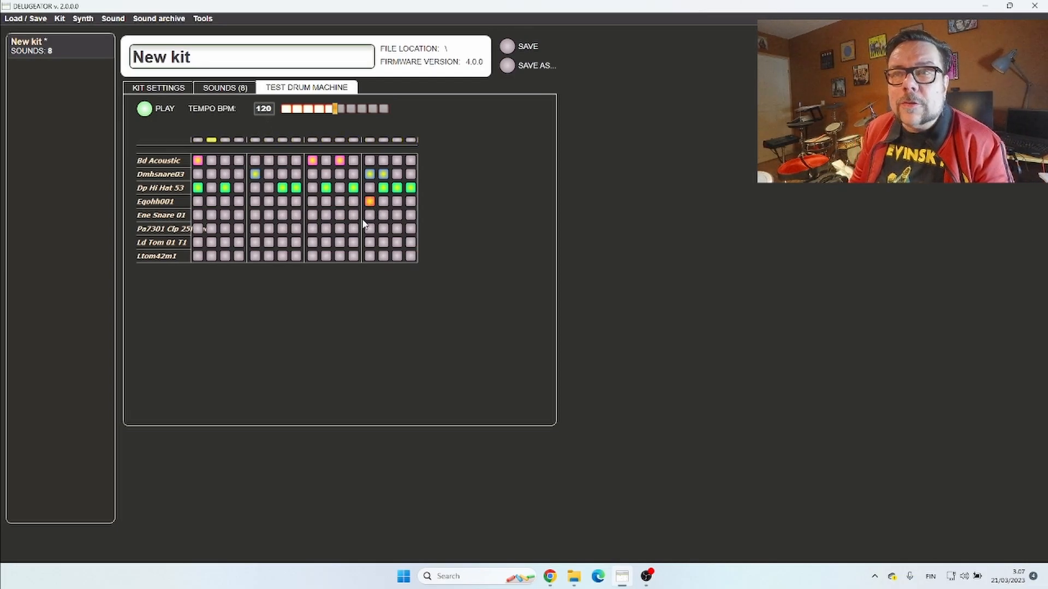
pyautogui.click(239, 203)
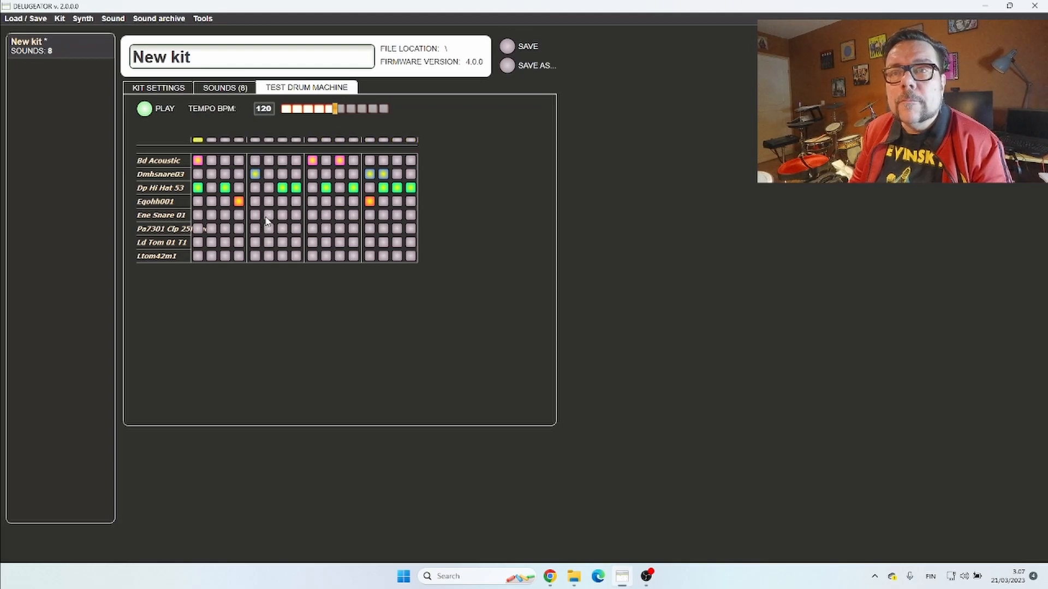
pyautogui.click(255, 215)
pyautogui.click(281, 216)
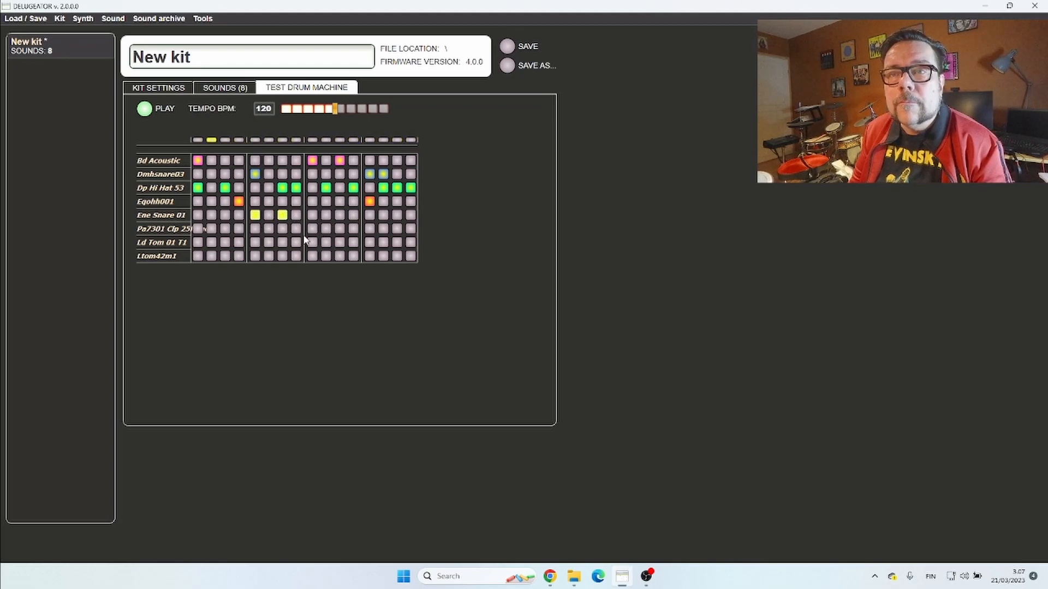
# - Add the Pa7301 clap on steps 14 and 15, Ld Tom 01 T1 on 10 and 11, and Ltom42m1 on 12 and 13, then stop playback
pyautogui.click(383, 229)
pyautogui.click(397, 229)
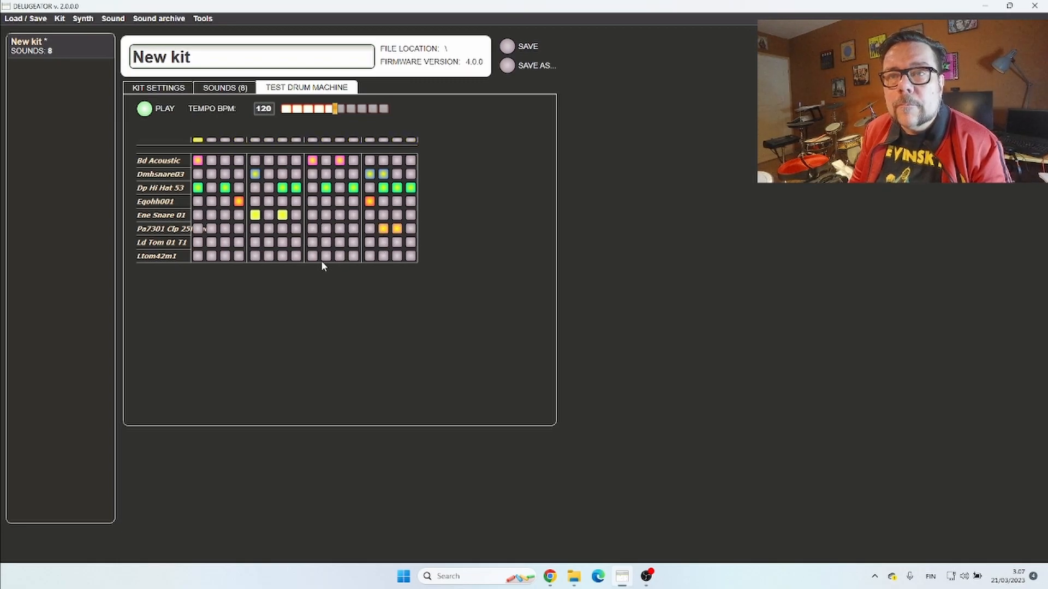
pyautogui.click(326, 242)
pyautogui.click(340, 243)
pyautogui.click(353, 256)
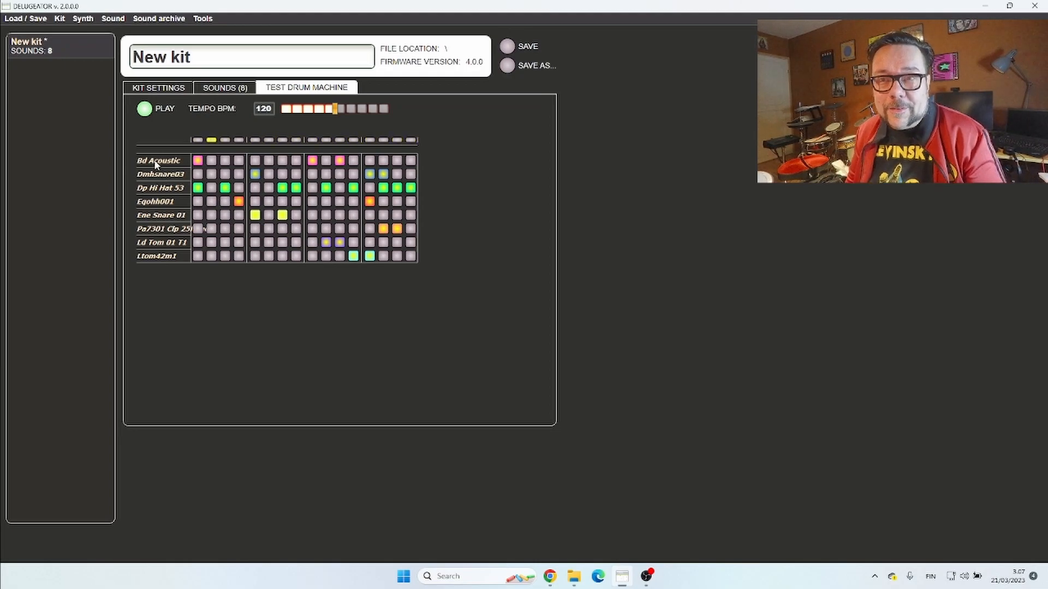
pyautogui.click(144, 108)
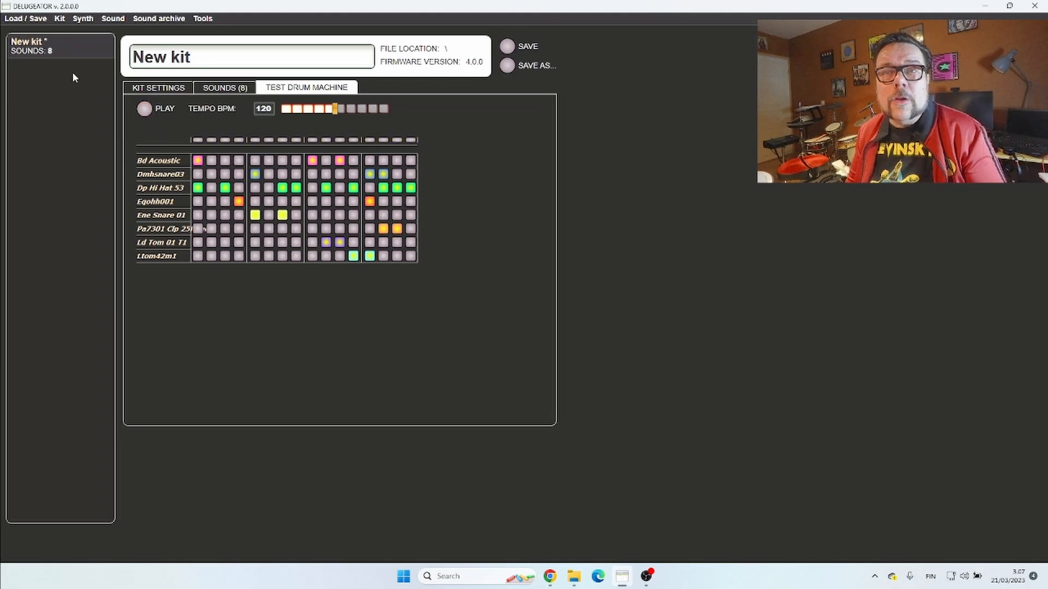
# - Load the kit preset 000 TR-808.XML from the KITS backup folder
pyautogui.click(25, 18)
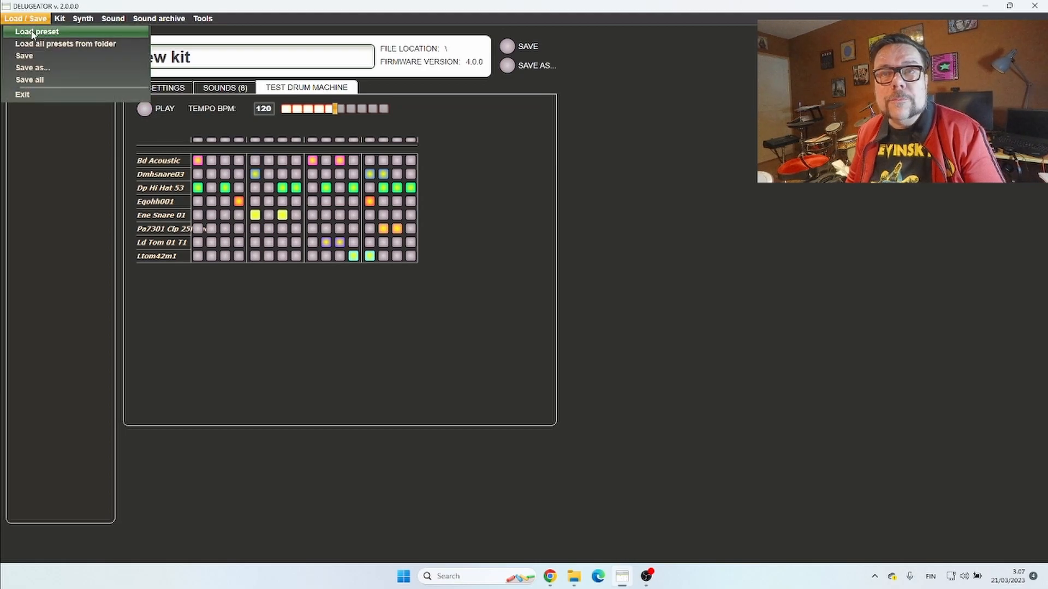
pyautogui.click(32, 32)
pyautogui.click(236, 117)
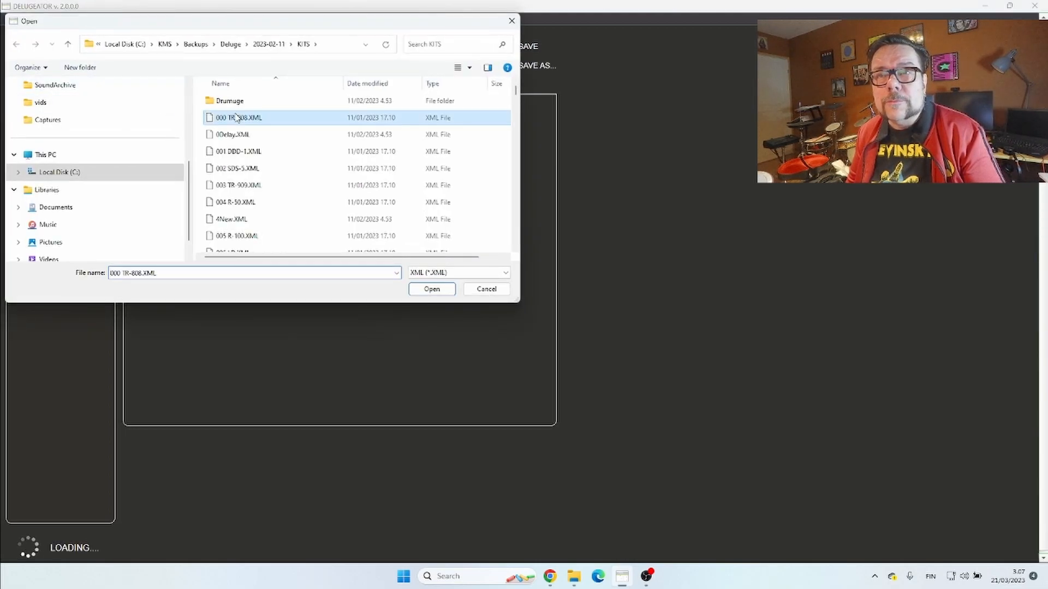
pyautogui.doubleClick(236, 117)
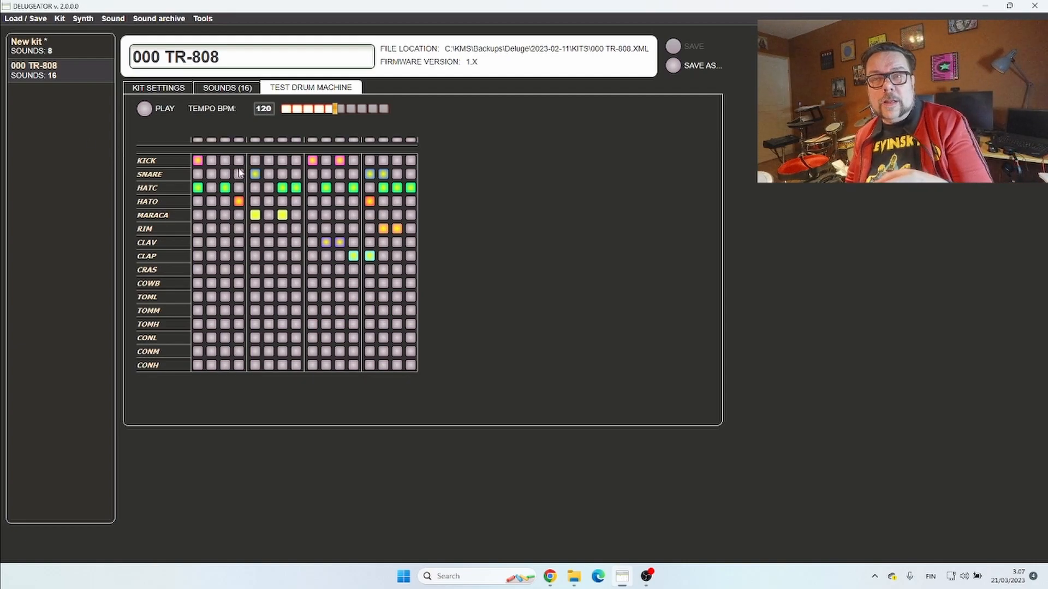
# - Play the pattern with the 000 TR-808 kit and switch to New kit and back to compare their sounds
pyautogui.click(145, 110)
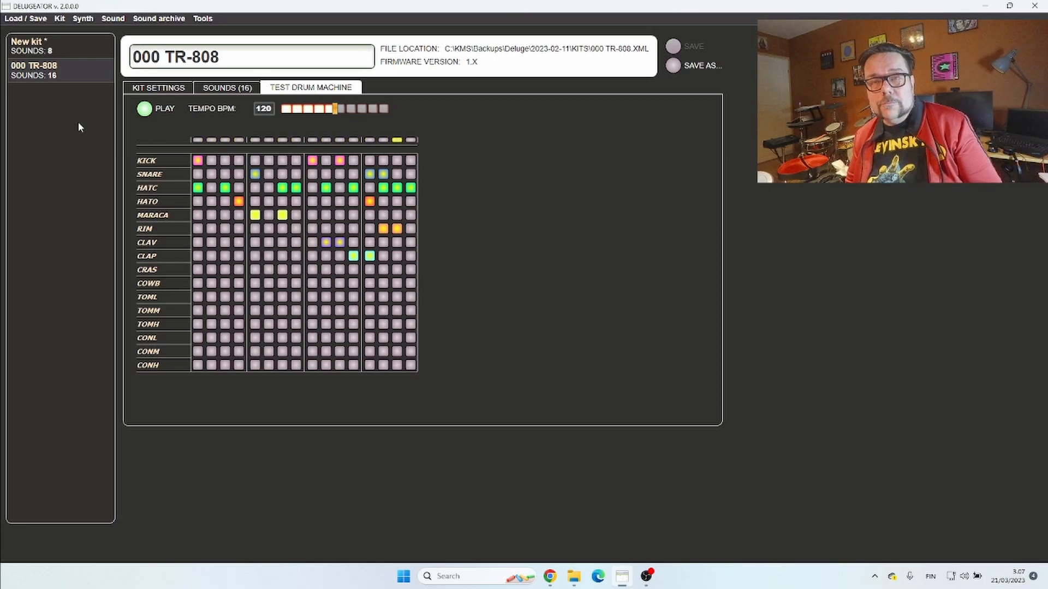
pyautogui.click(63, 47)
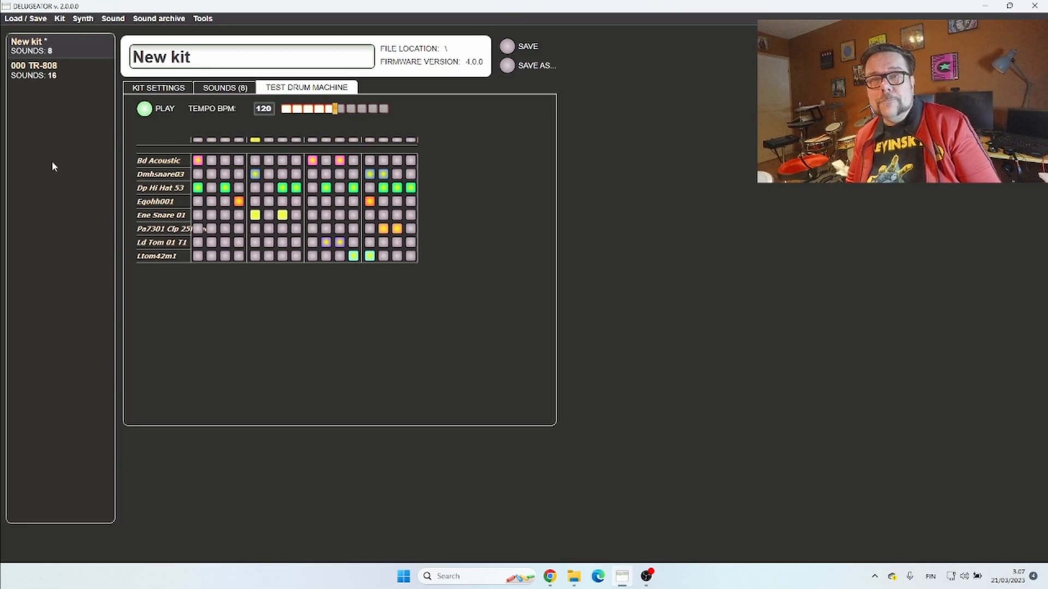
pyautogui.click(70, 75)
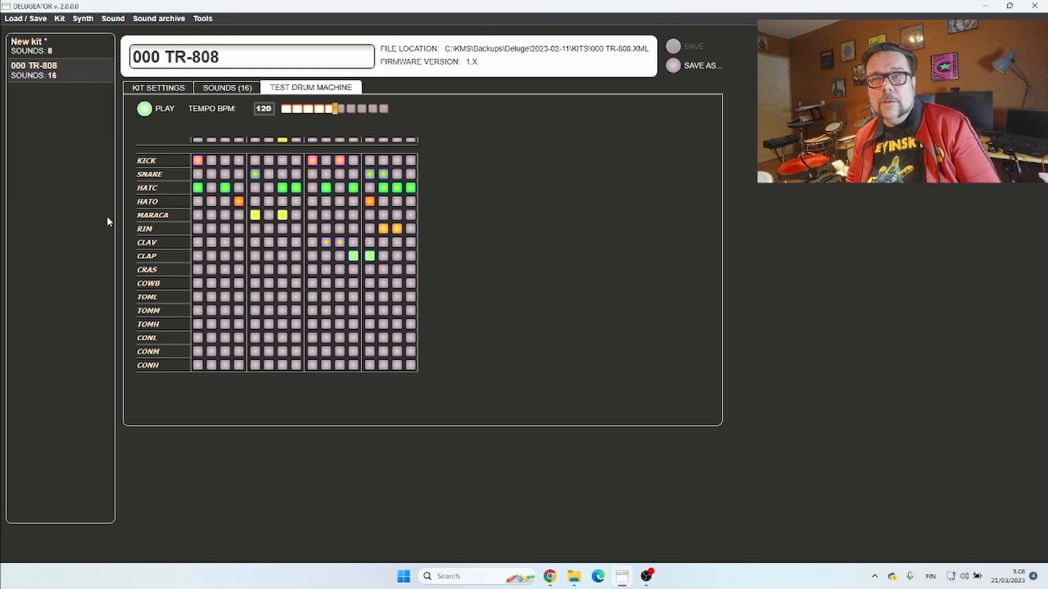
# - Add COWB hits on steps 3, 7, 10, 11, 14 and 15, and compare the playing pattern on New kit and 000 TR-808
pyautogui.click(224, 283)
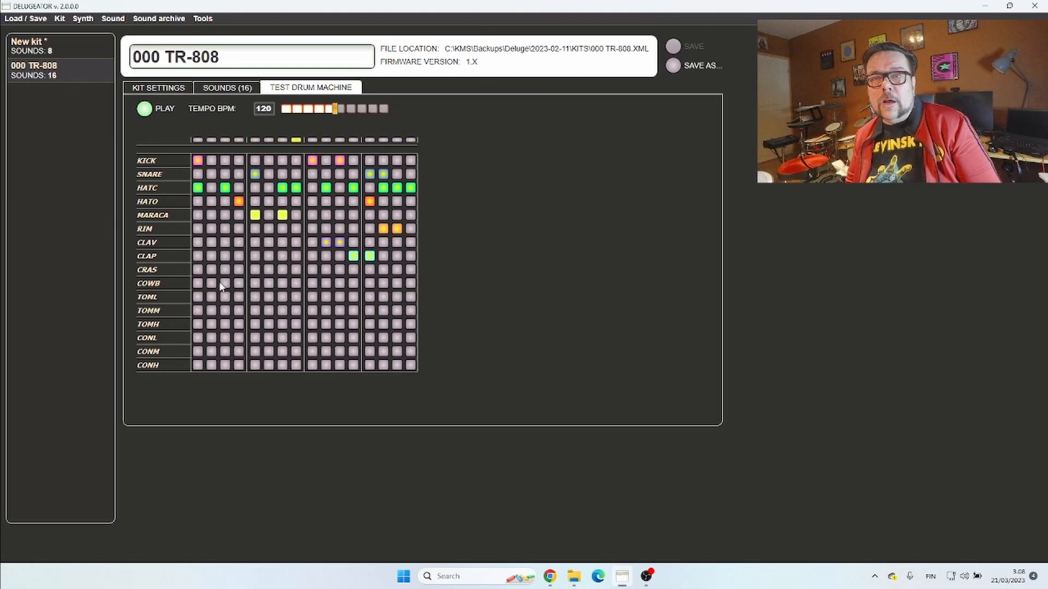
pyautogui.click(282, 285)
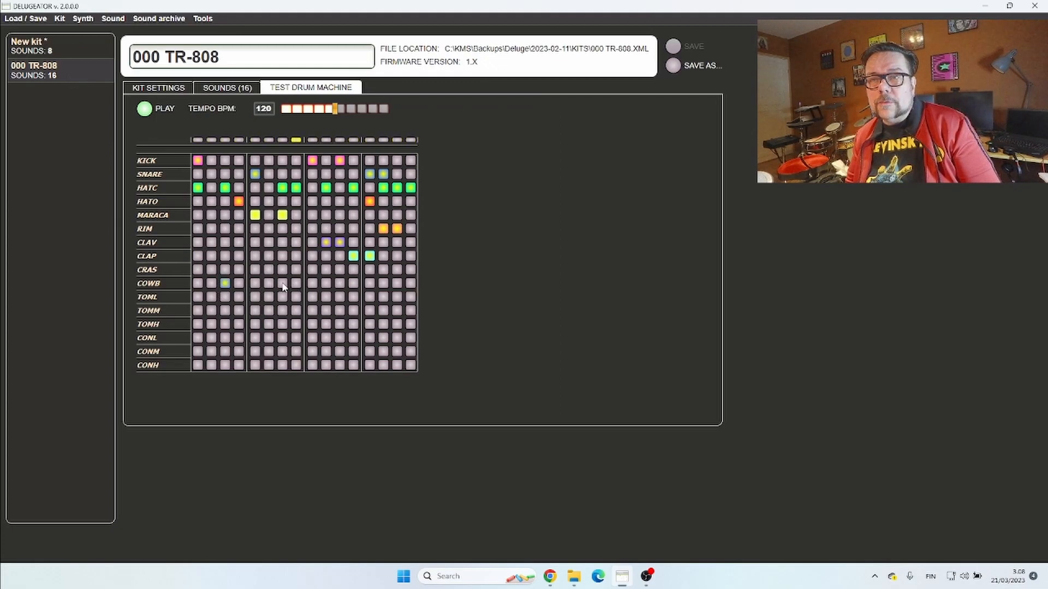
pyautogui.click(339, 284)
pyautogui.click(326, 284)
pyautogui.click(396, 285)
pyautogui.click(383, 285)
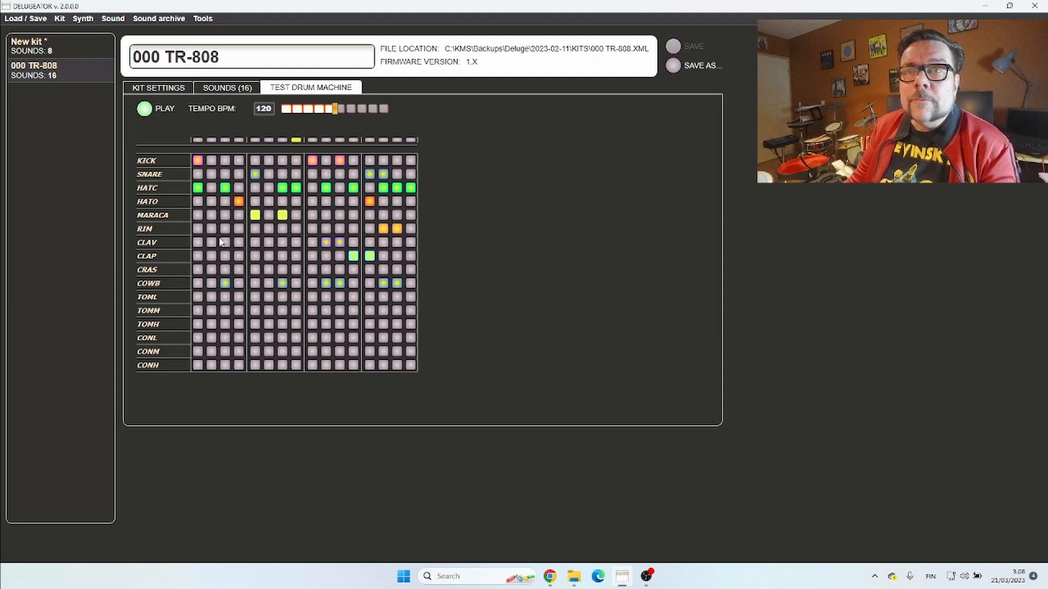
pyautogui.click(50, 51)
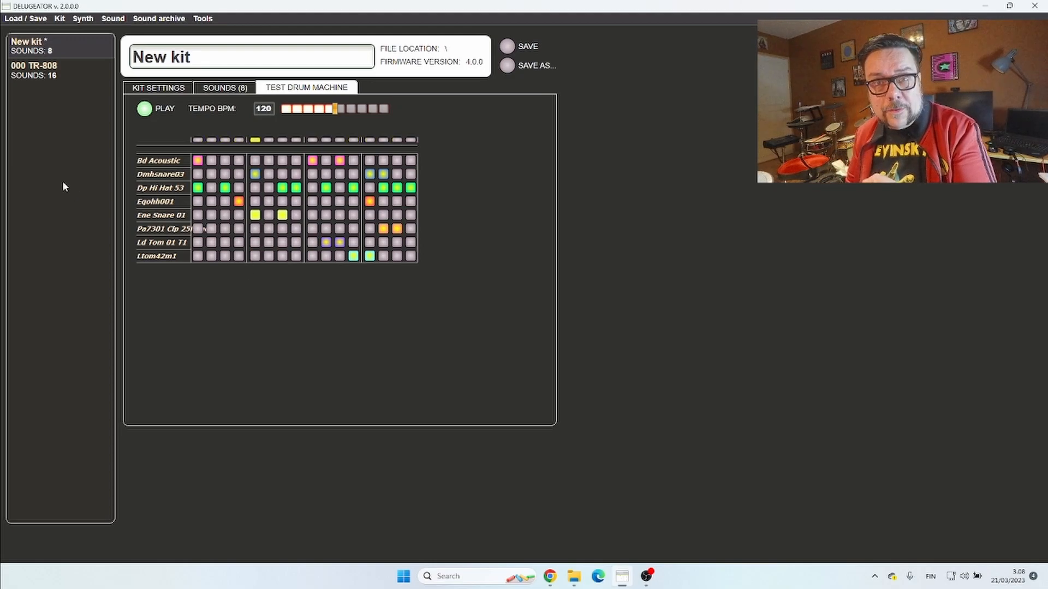
pyautogui.click(79, 70)
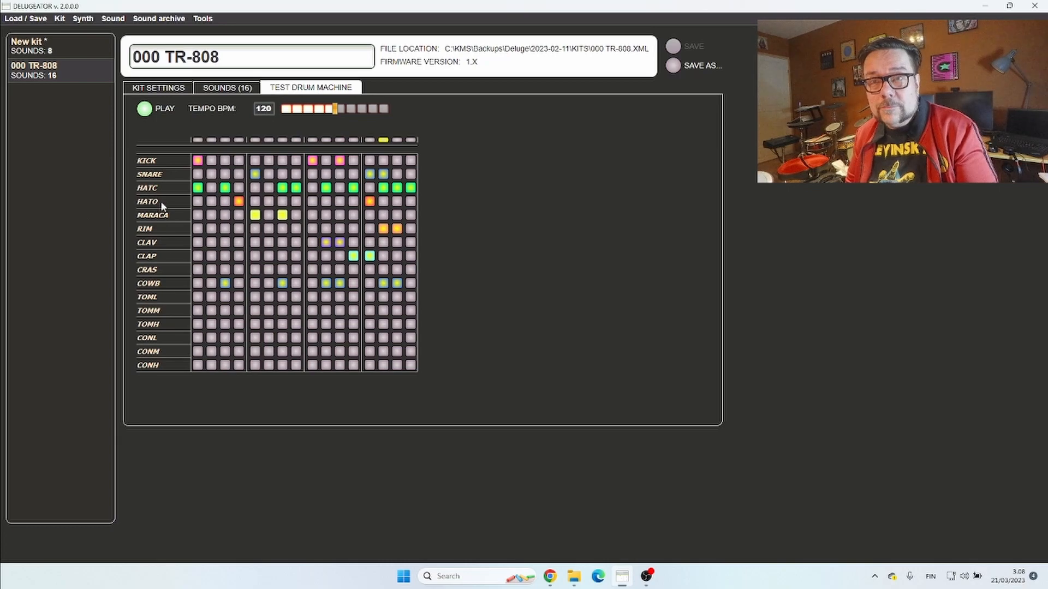
# - Try the pattern at a tempo of 60 BPM, return the tempo to 120 BPM, and stop playback
pyautogui.moveTo(337, 116); pyautogui.dragTo(283, 108)
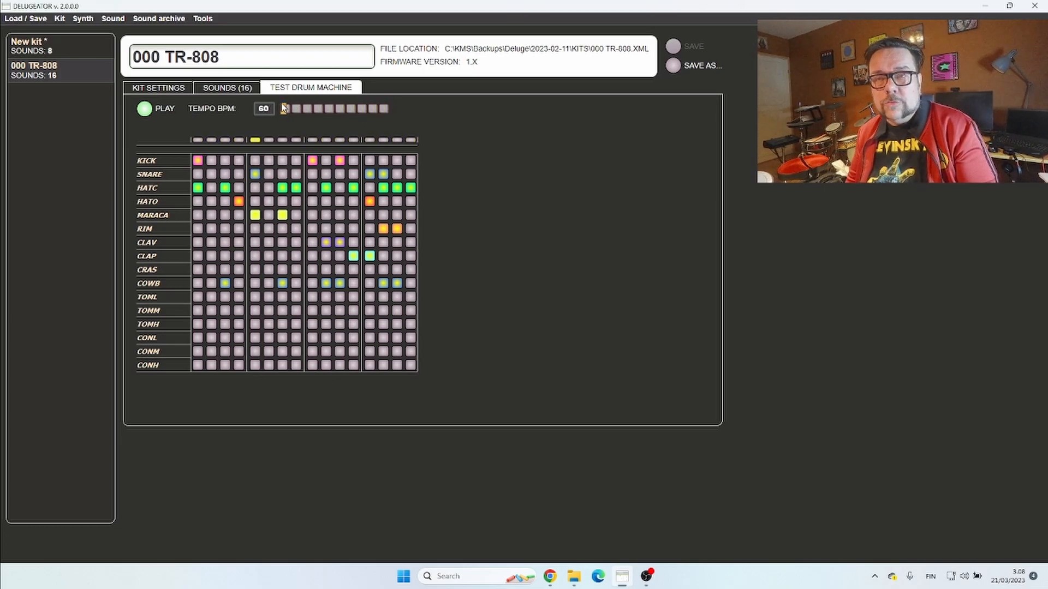
pyautogui.moveTo(283, 108); pyautogui.dragTo(334, 113)
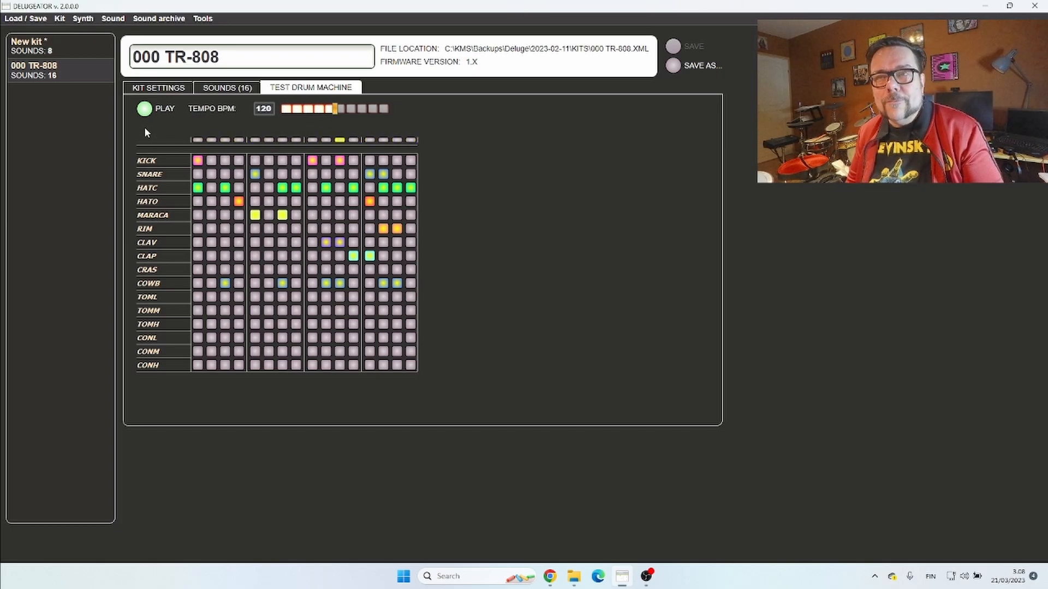
pyautogui.click(144, 110)
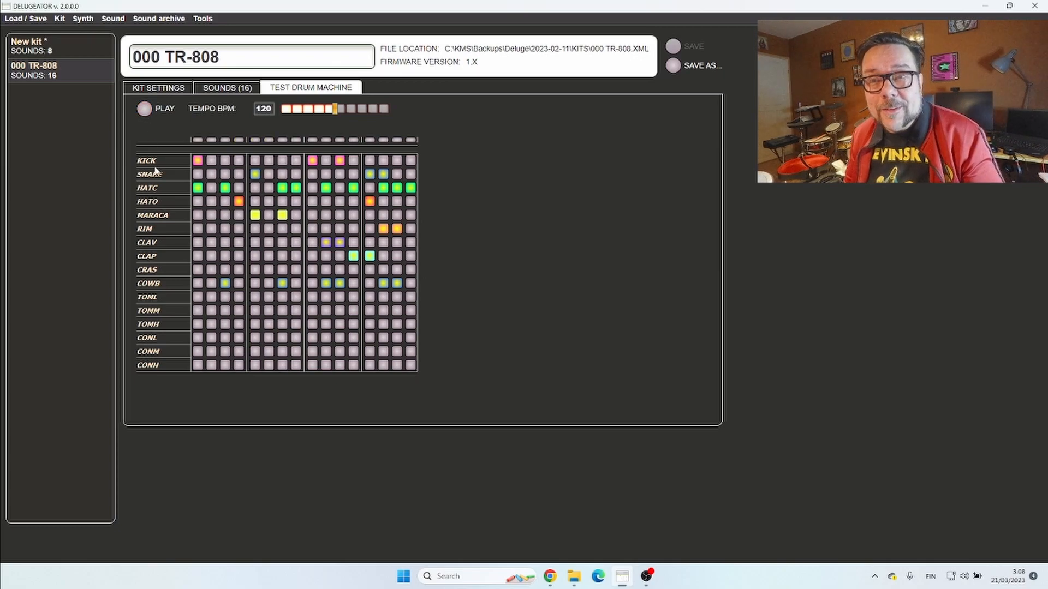
# - Return to New kit and show its overall kit settings
pyautogui.click(55, 43)
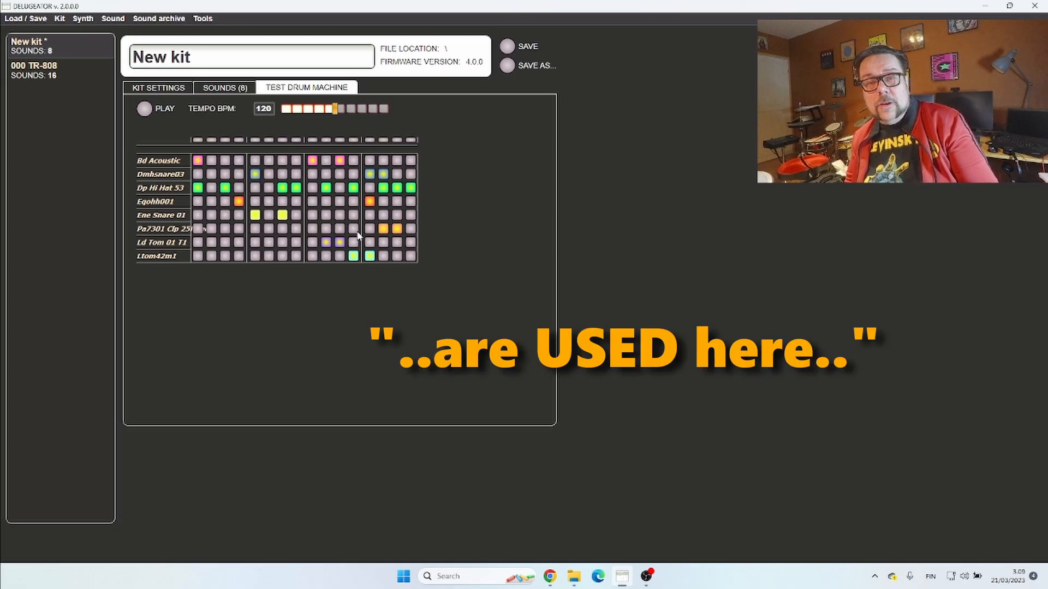
pyautogui.click(176, 89)
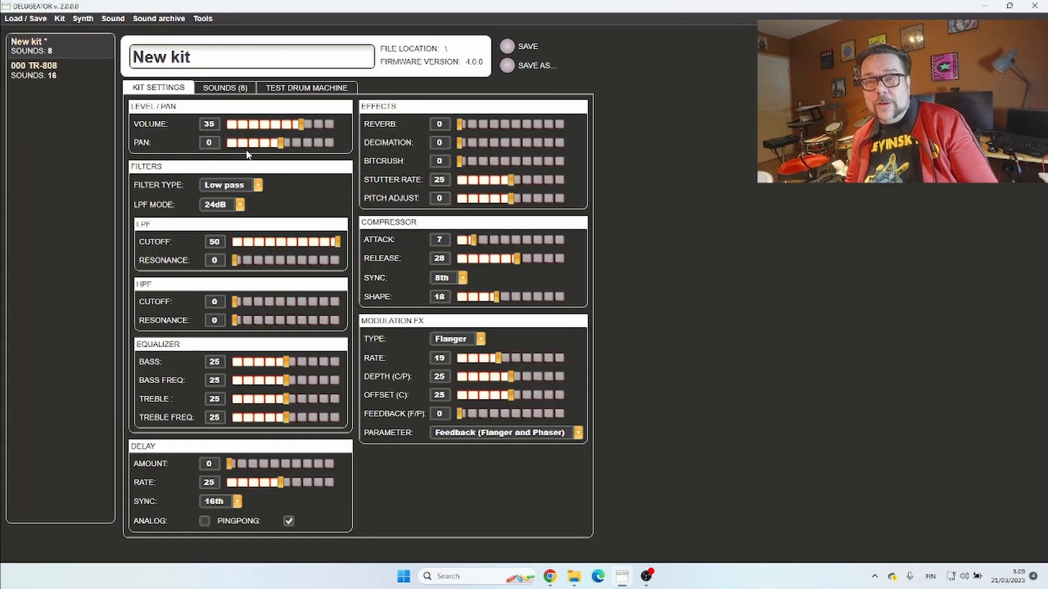
# - View New kit's sounds and play its pattern in the test drum machine
pyautogui.click(236, 89)
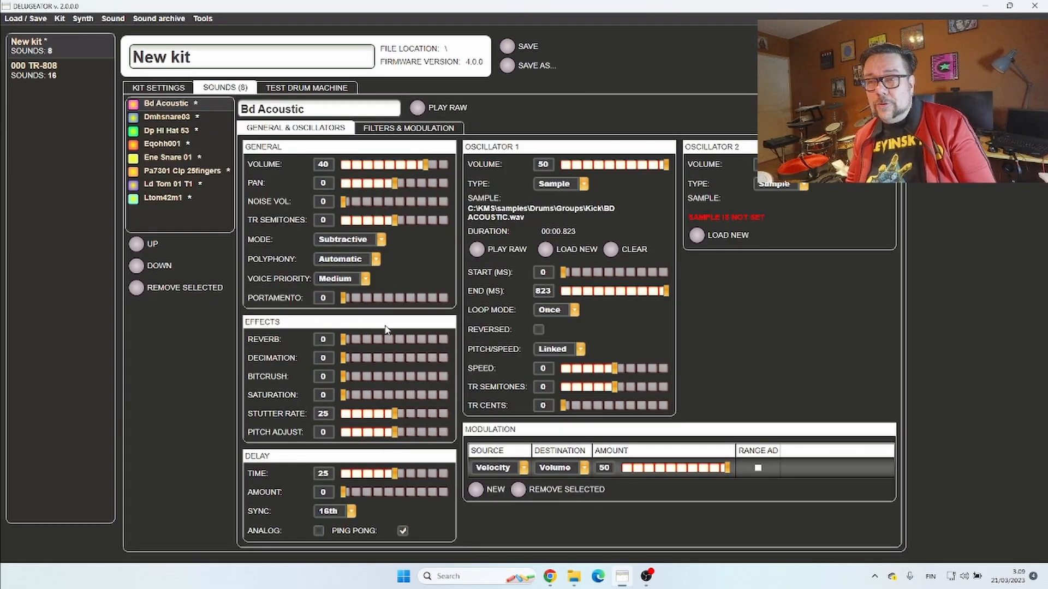
pyautogui.click(283, 91)
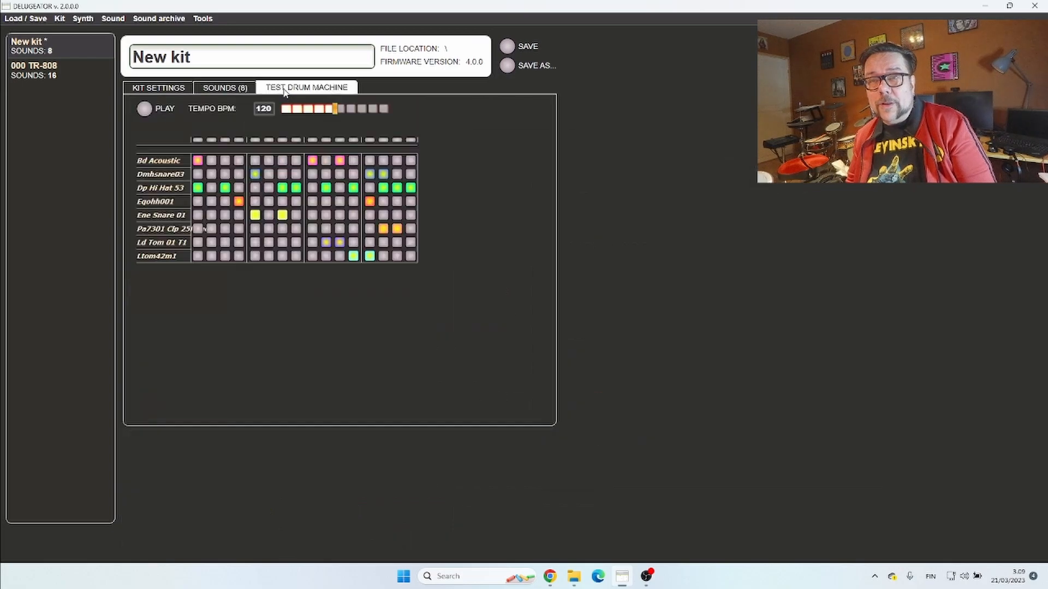
pyautogui.click(145, 110)
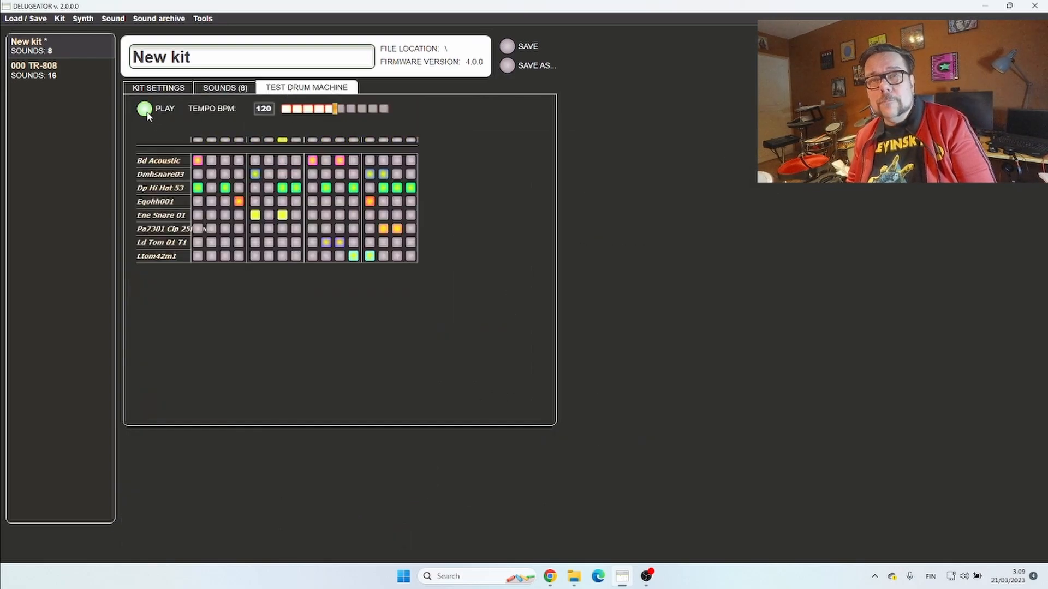
# - Load the 015 kit preset from the KITS folder while the drum pattern keeps playing
pyautogui.click(45, 21)
pyautogui.click(24, 31)
pyautogui.scroll(-4, 251, 210)
pyautogui.doubleClick(248, 211)
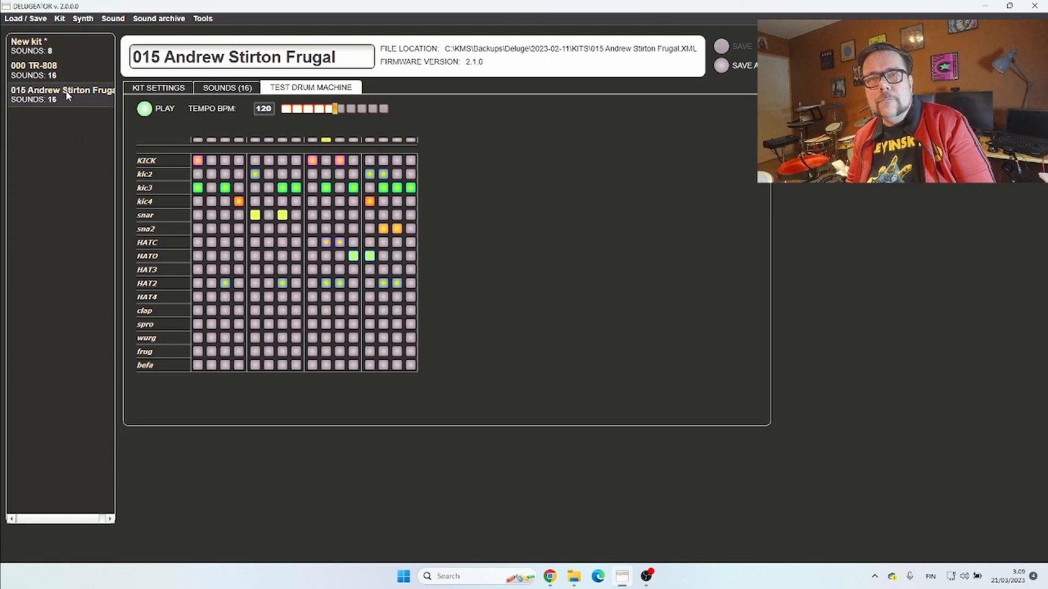
# - Compare the playing pattern on the 000 TR-808 and 015 kits, and stop playback
pyautogui.click(66, 75)
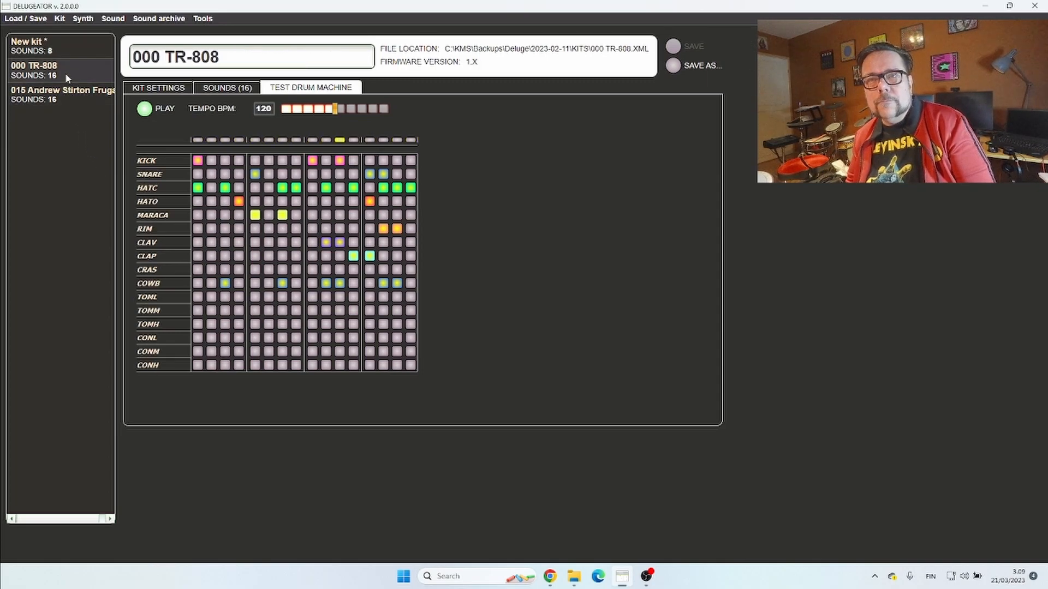
pyautogui.click(75, 92)
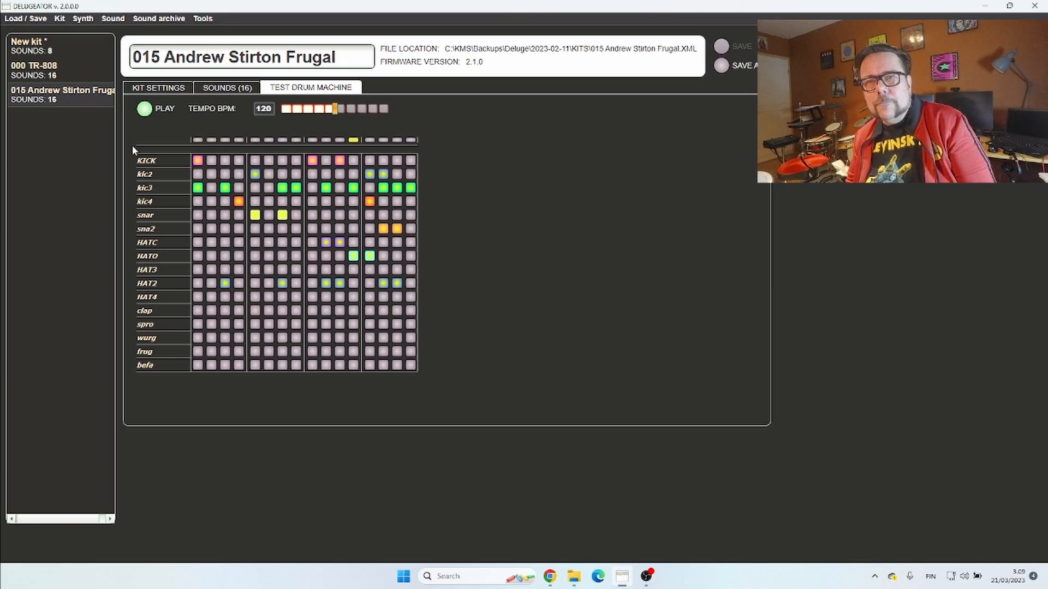
pyautogui.click(144, 109)
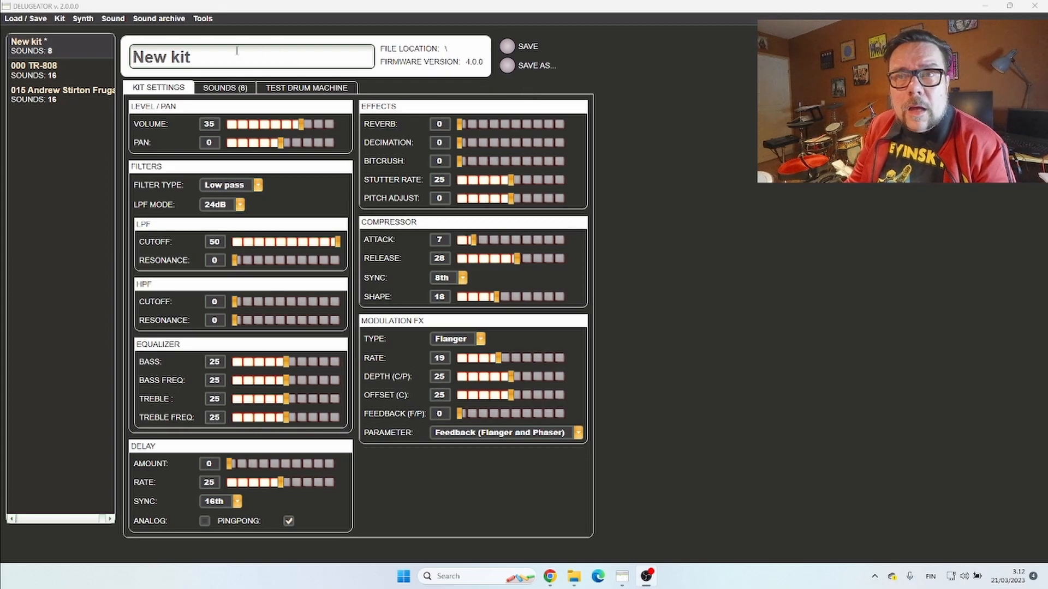
# - Turn off Use Sample Browser in the general settings and save them
pyautogui.click(203, 25)
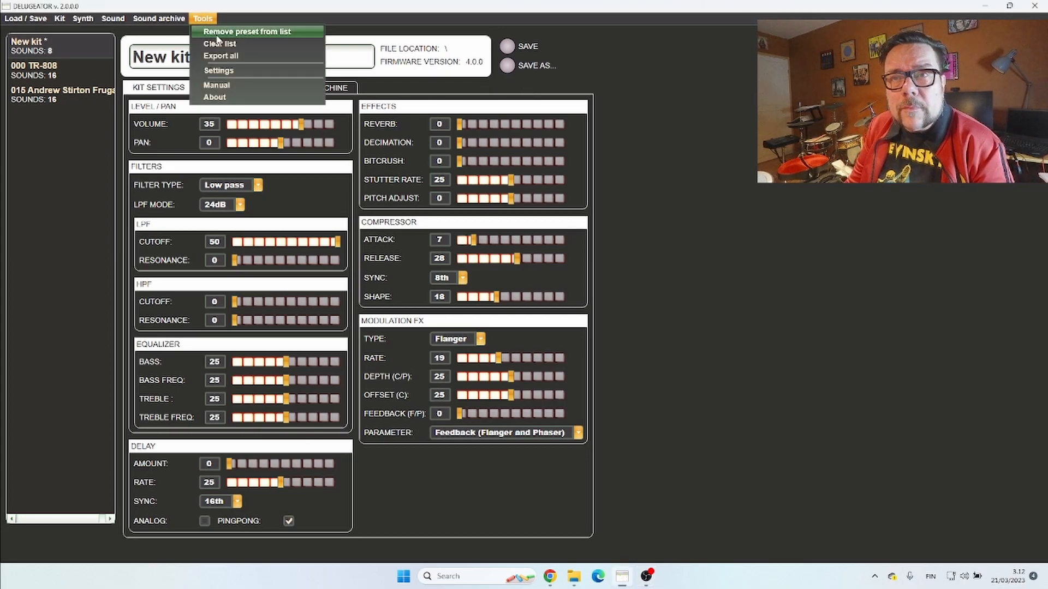
pyautogui.click(221, 72)
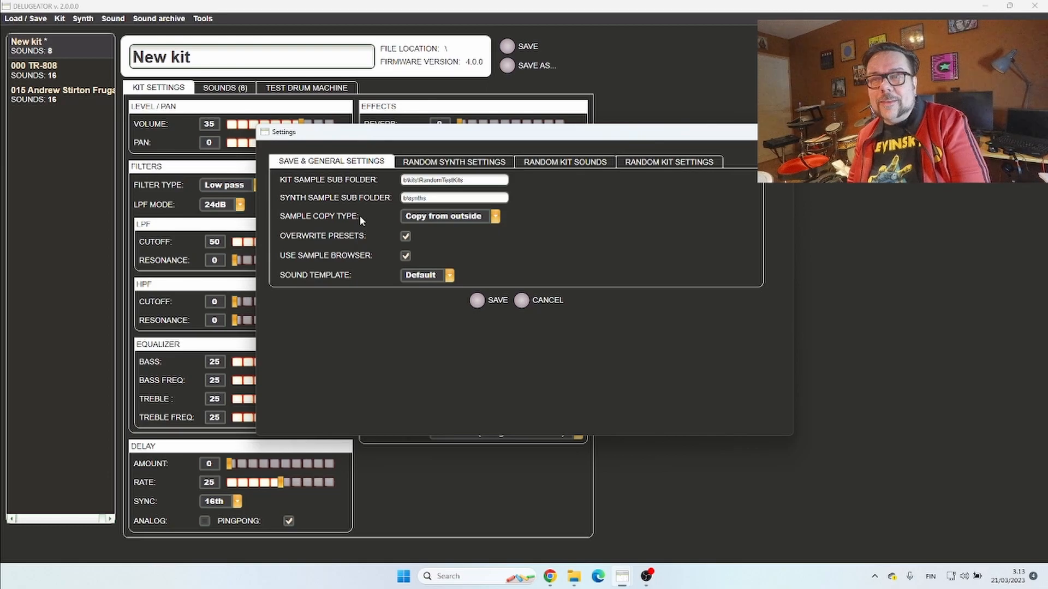
pyautogui.click(406, 257)
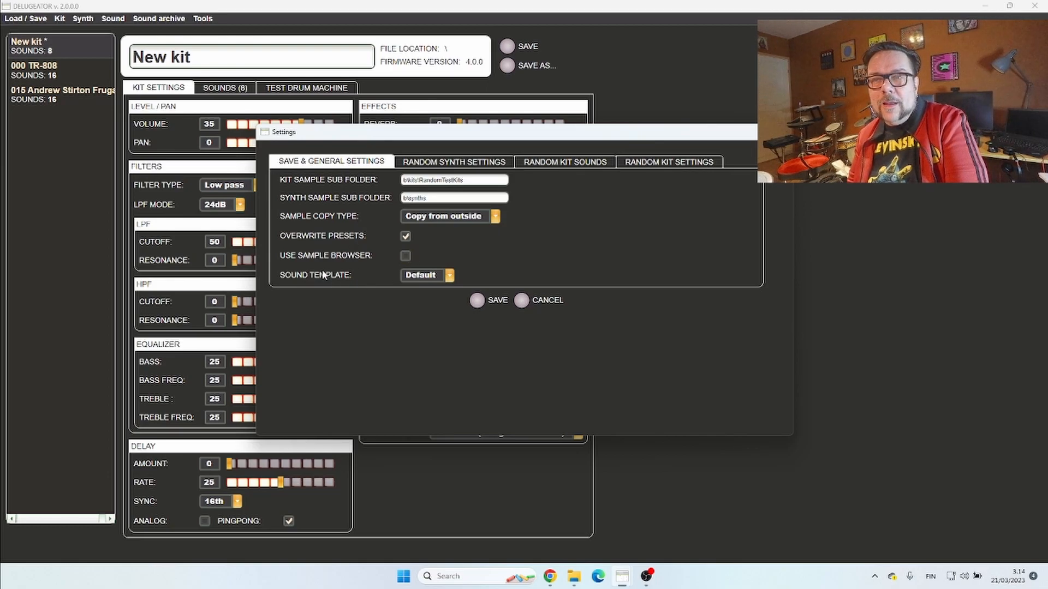
pyautogui.click(479, 304)
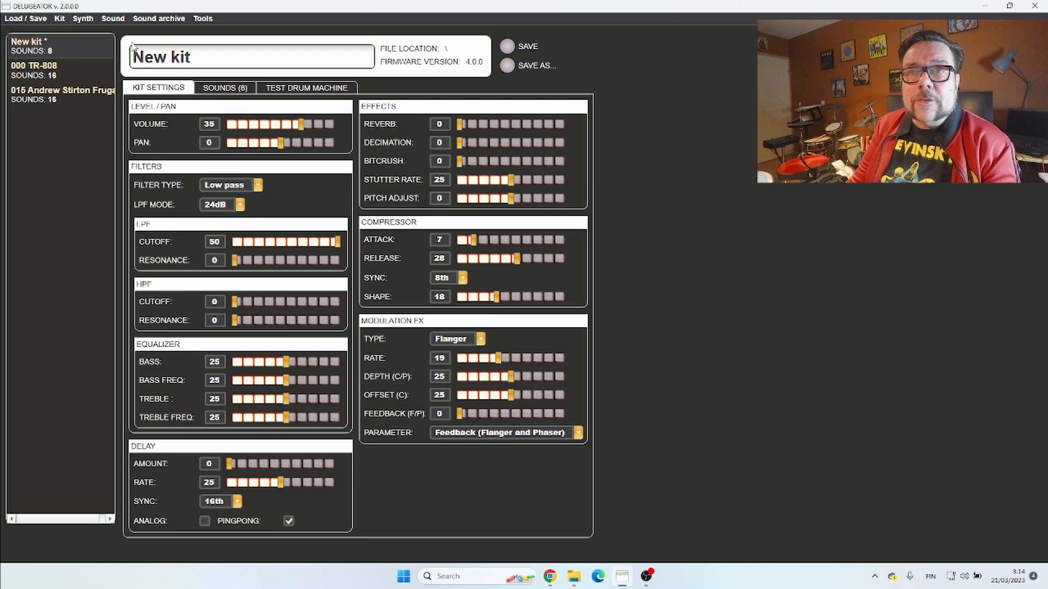
# - Browse the Snare folder in the system file dialog for a new sound, and cancel without choosing a sample
pyautogui.click(112, 18)
pyautogui.click(115, 31)
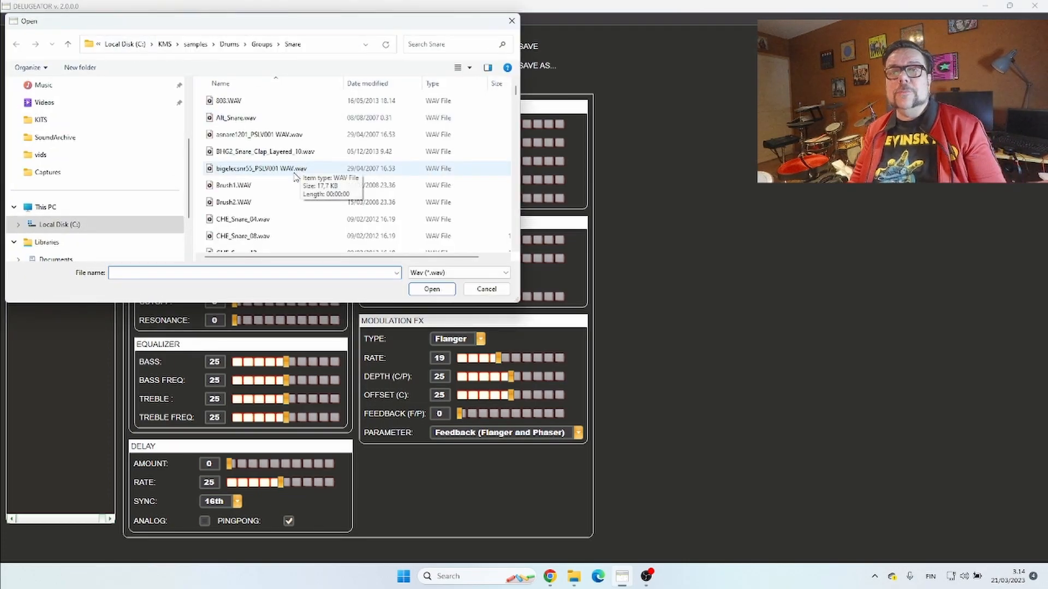
pyautogui.scroll(-5, 293, 178)
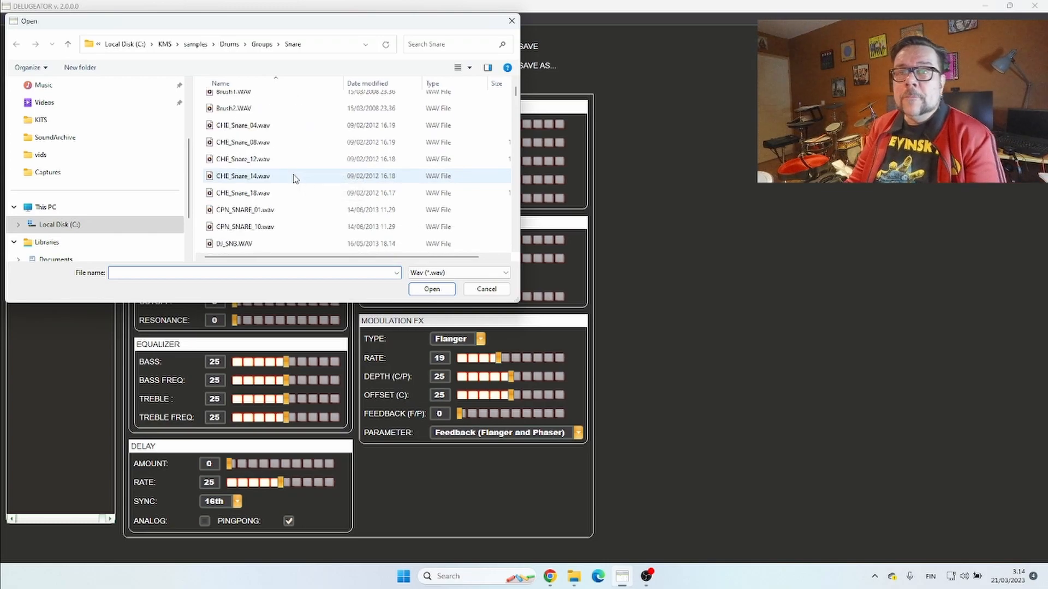
pyautogui.scroll(5, 292, 177)
pyautogui.scroll(-6, 284, 180)
pyautogui.scroll(3, 281, 178)
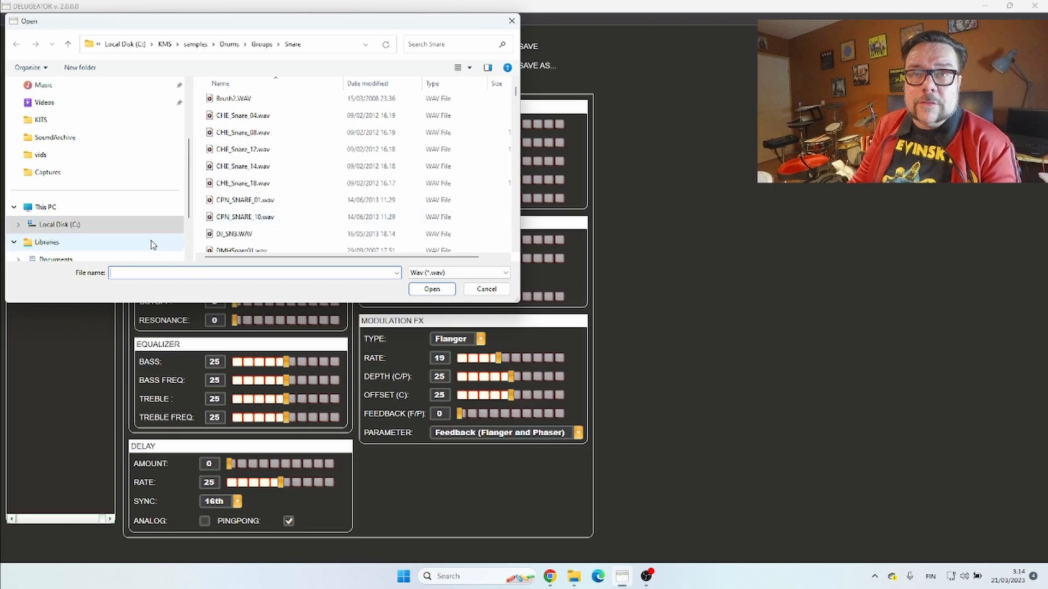
pyautogui.scroll(-1, 333, 224)
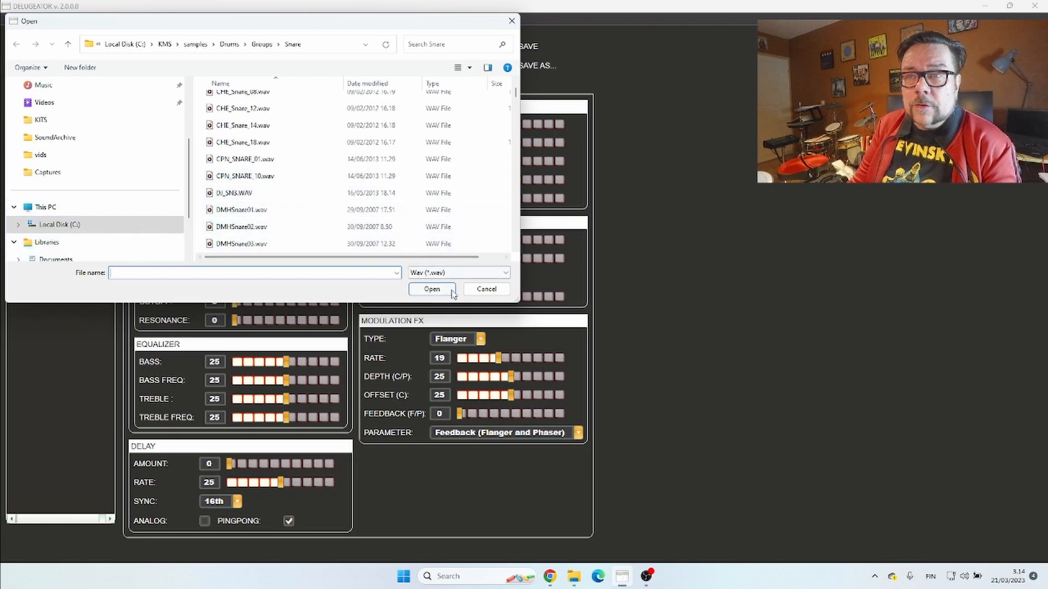
pyautogui.click(473, 290)
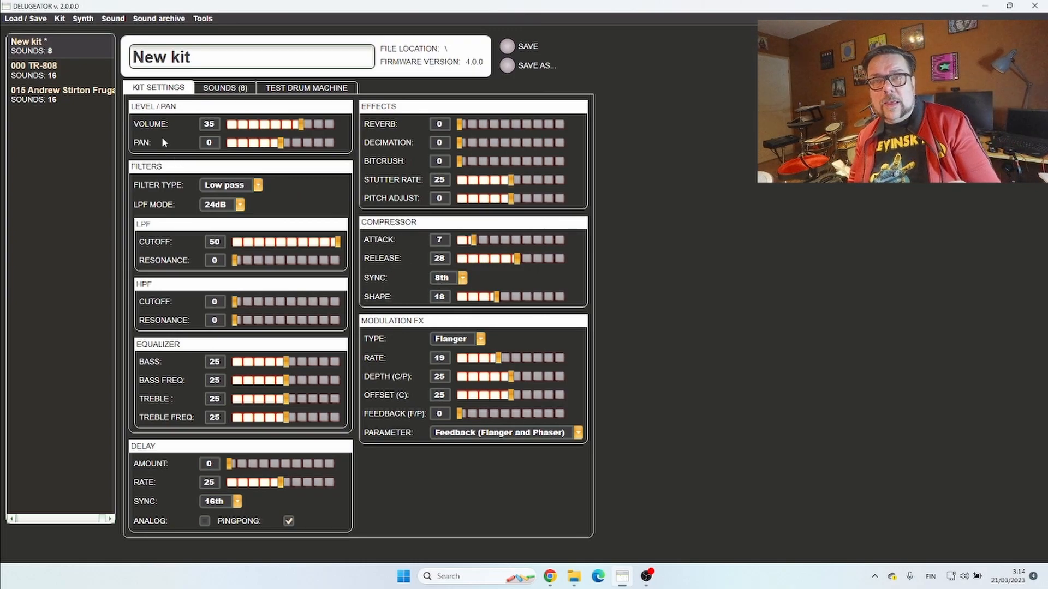
# - Turn Use Sample Browser back on in the general settings and save them
pyautogui.click(202, 18)
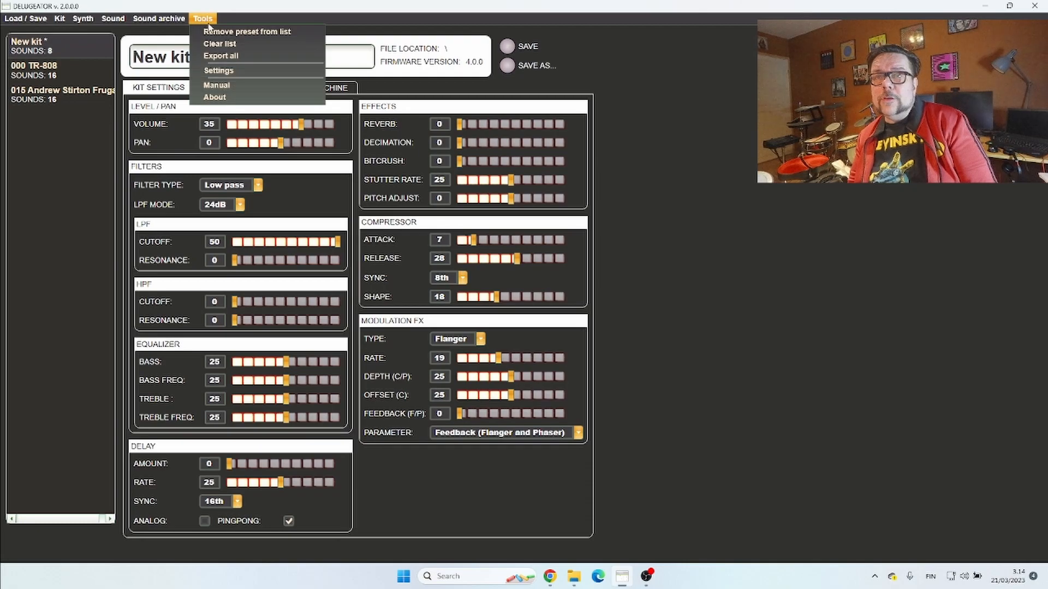
pyautogui.click(221, 70)
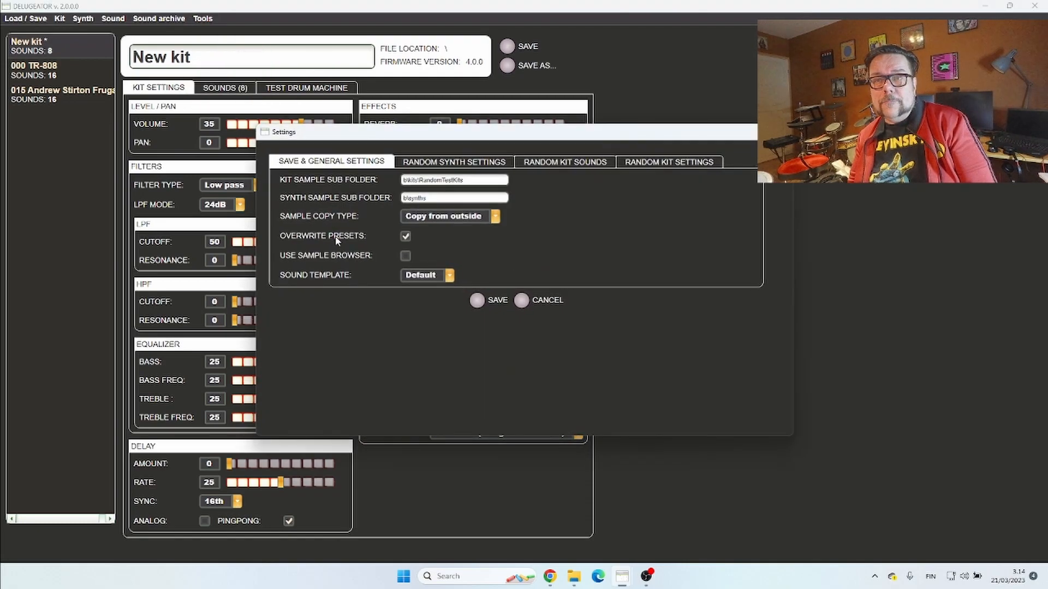
pyautogui.click(405, 256)
pyautogui.click(476, 300)
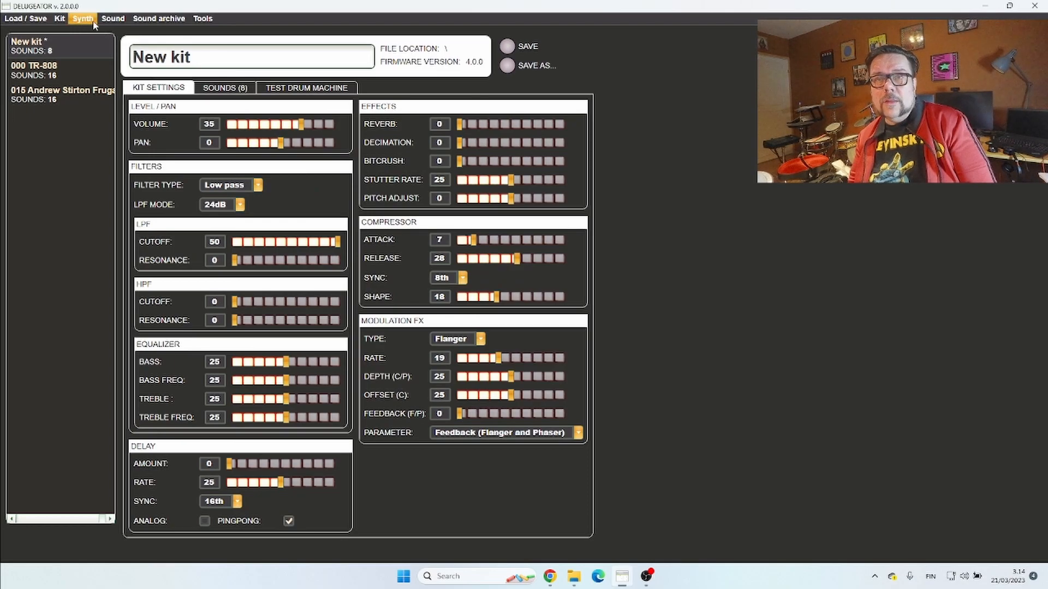
# - Start a new sound to inspect the built-in sample browser's Snare folder and go up to its parent folder
pyautogui.click(113, 21)
pyautogui.click(114, 30)
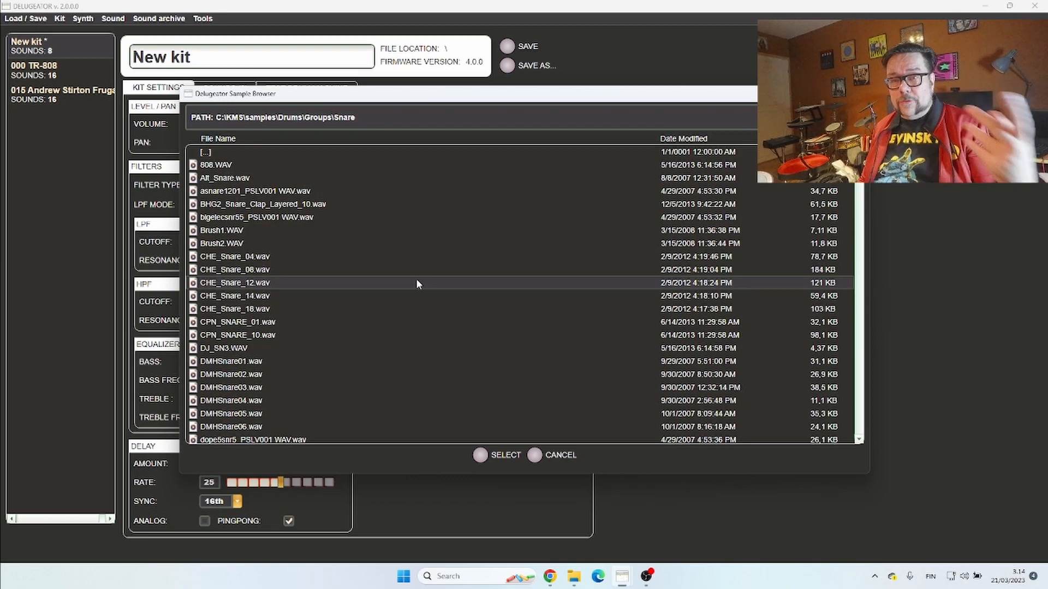
pyautogui.doubleClick(201, 155)
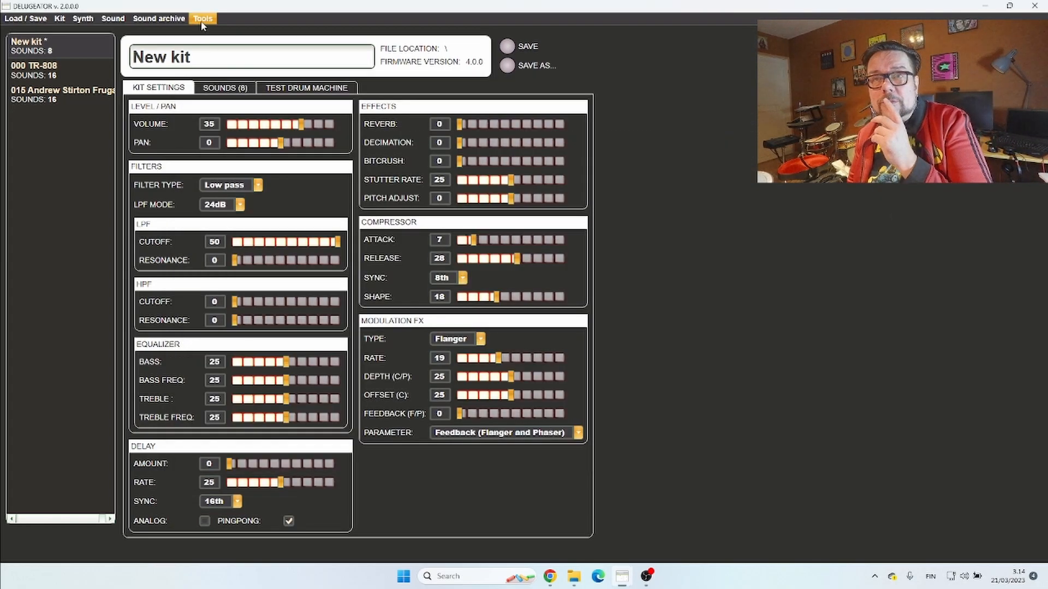
# - Look over the general settings and the sound archive commands available for New kit's sounds
pyautogui.click(201, 23)
pyautogui.click(216, 70)
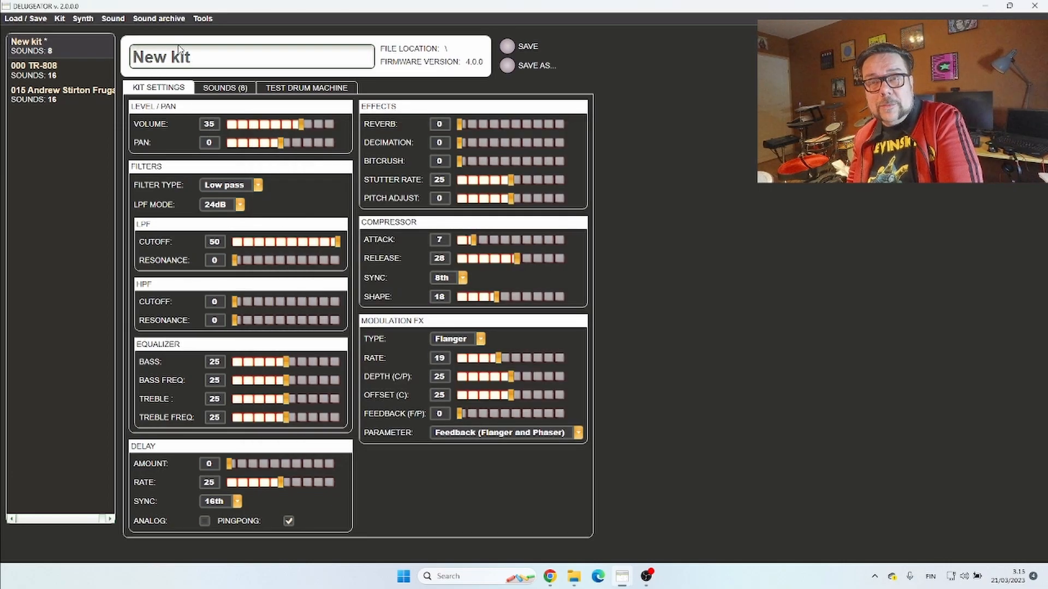
pyautogui.click(235, 89)
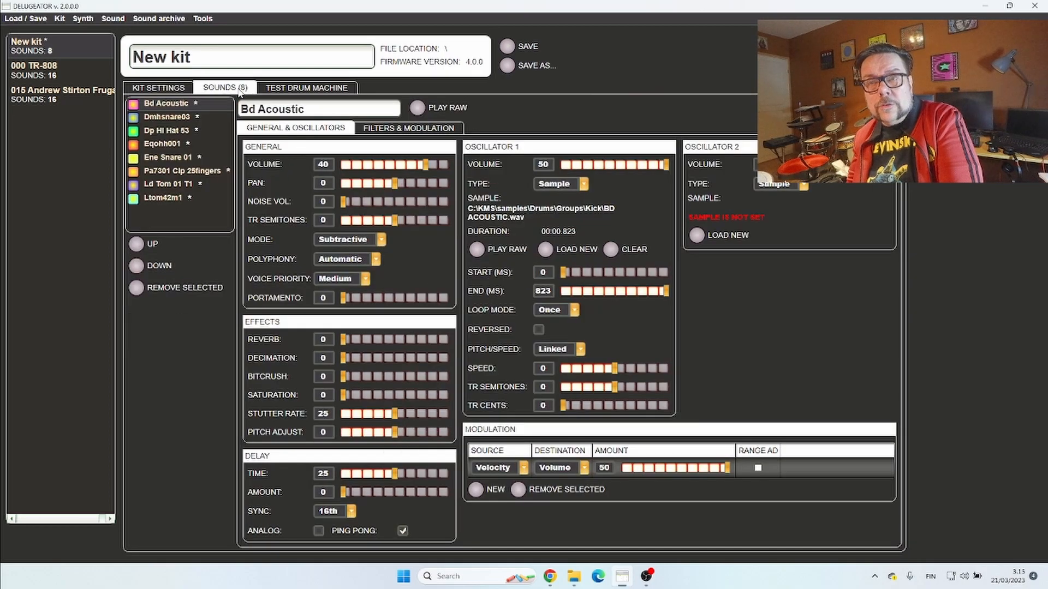
pyautogui.click(175, 21)
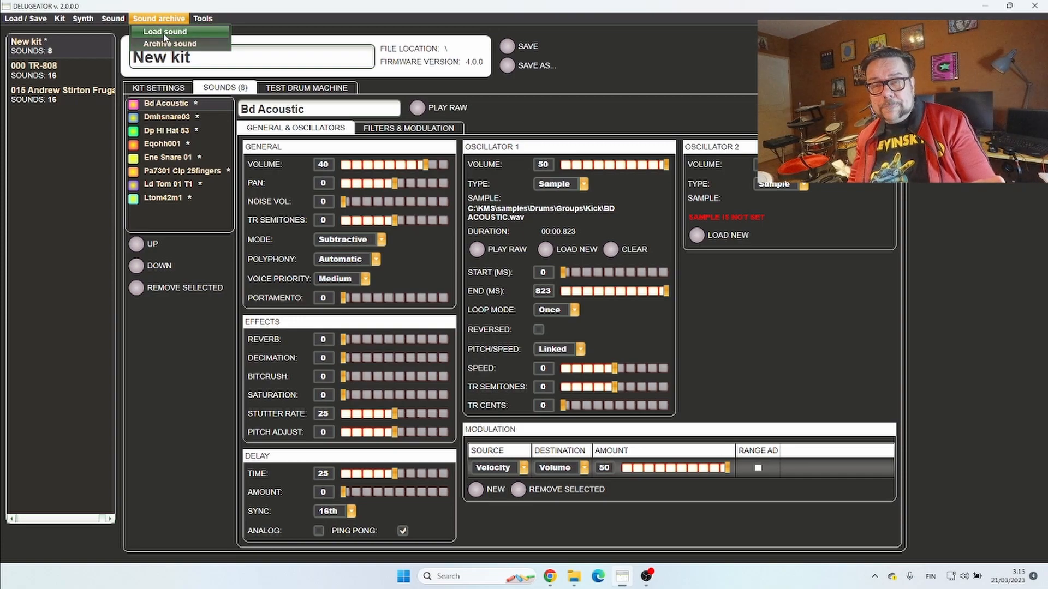
pyautogui.click(381, 91)
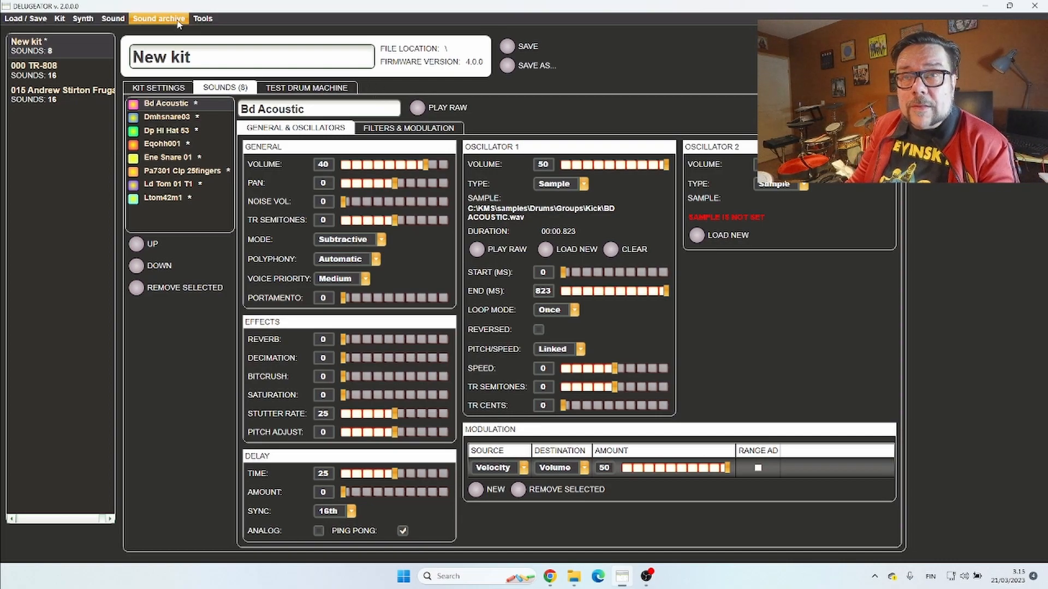
# - Set the sound template to Hugekick in the general settings and save them
pyautogui.click(203, 18)
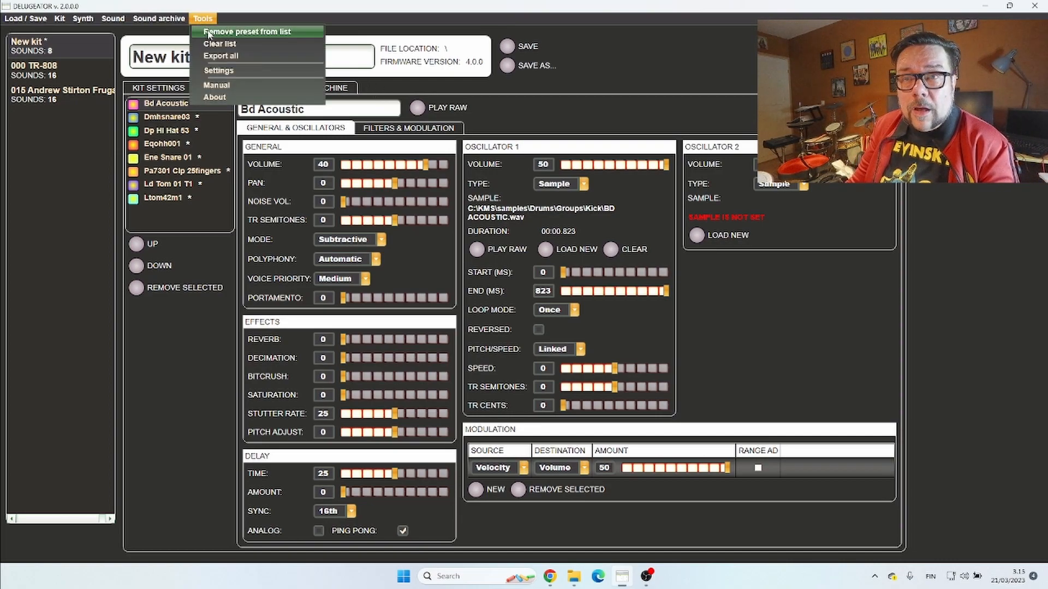
pyautogui.click(222, 71)
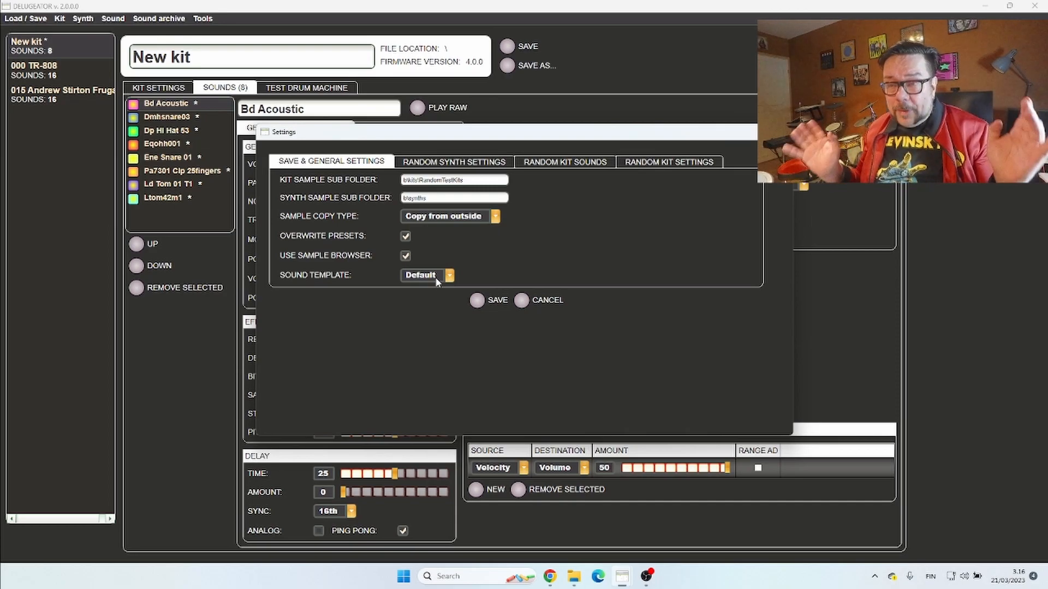
pyautogui.click(440, 279)
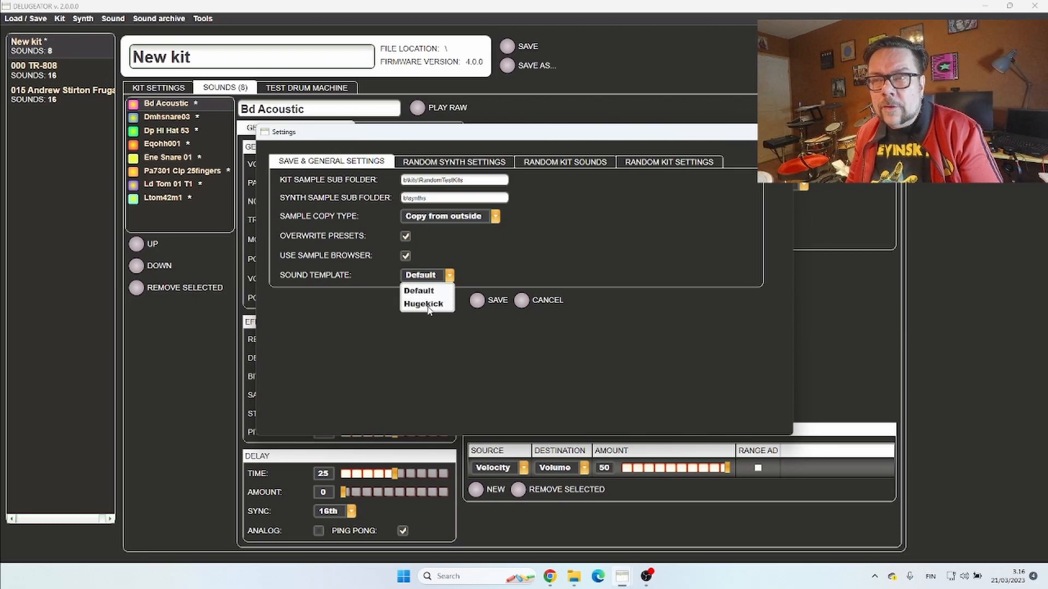
pyautogui.click(424, 304)
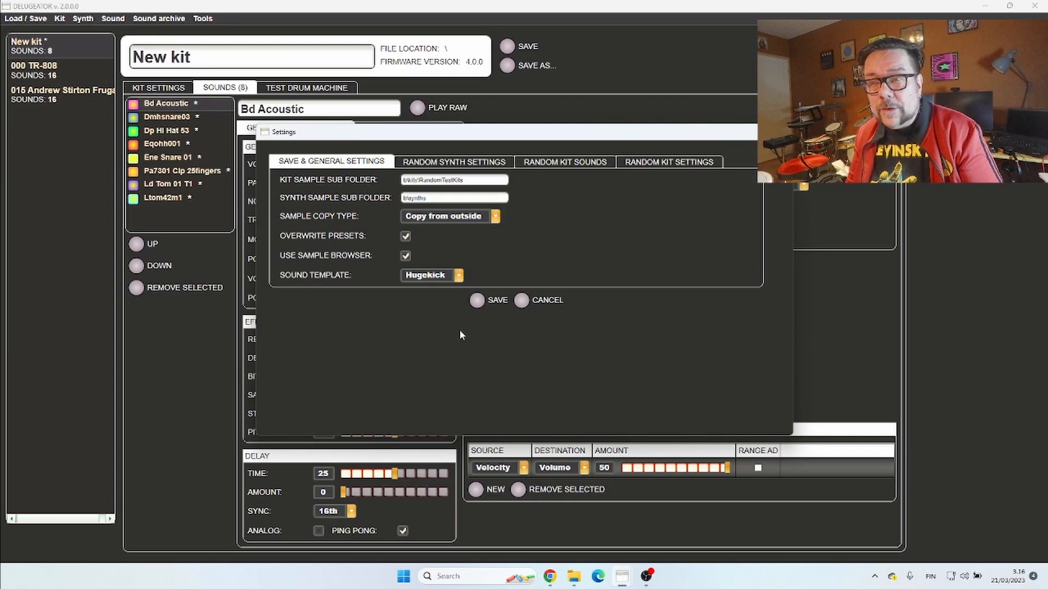
pyautogui.click(477, 301)
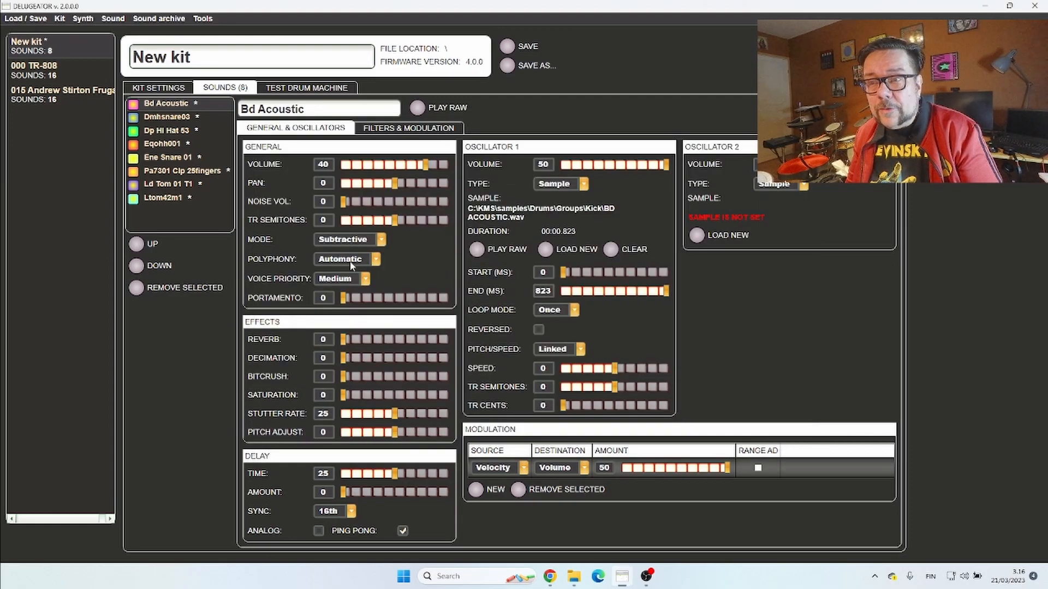
# - Add Brush1.WAV from the Snare samples to New kit as a new sound, and compare its settings with Ltom42m1's
pyautogui.click(110, 19)
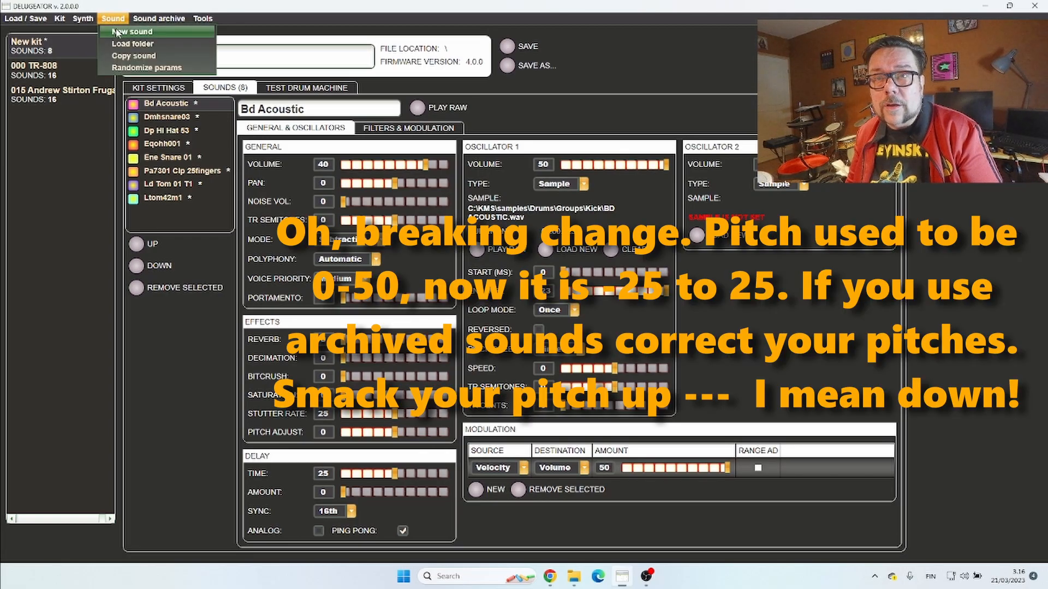
pyautogui.click(131, 32)
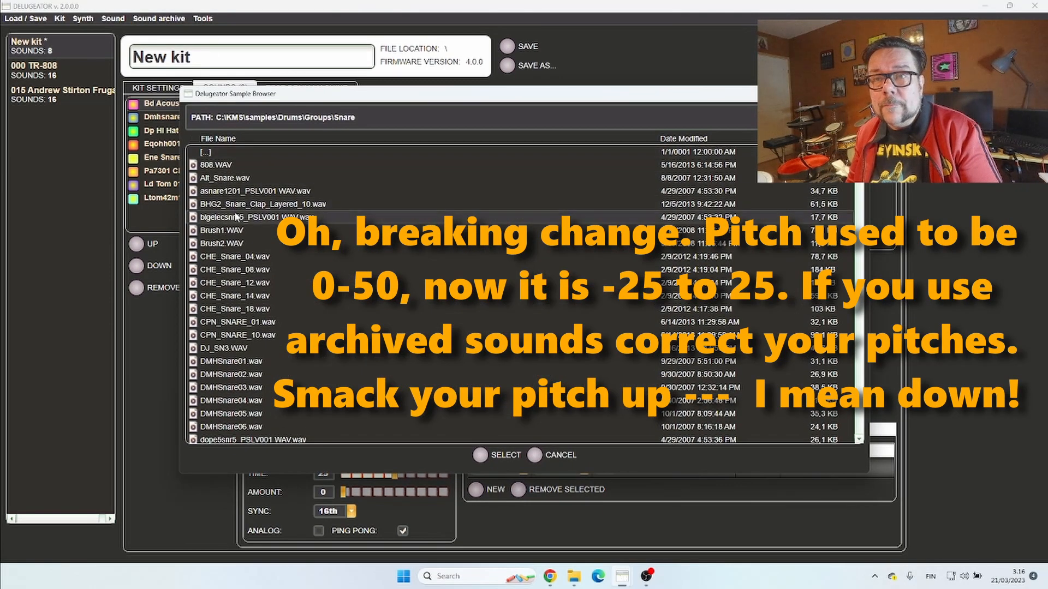
pyautogui.doubleClick(223, 230)
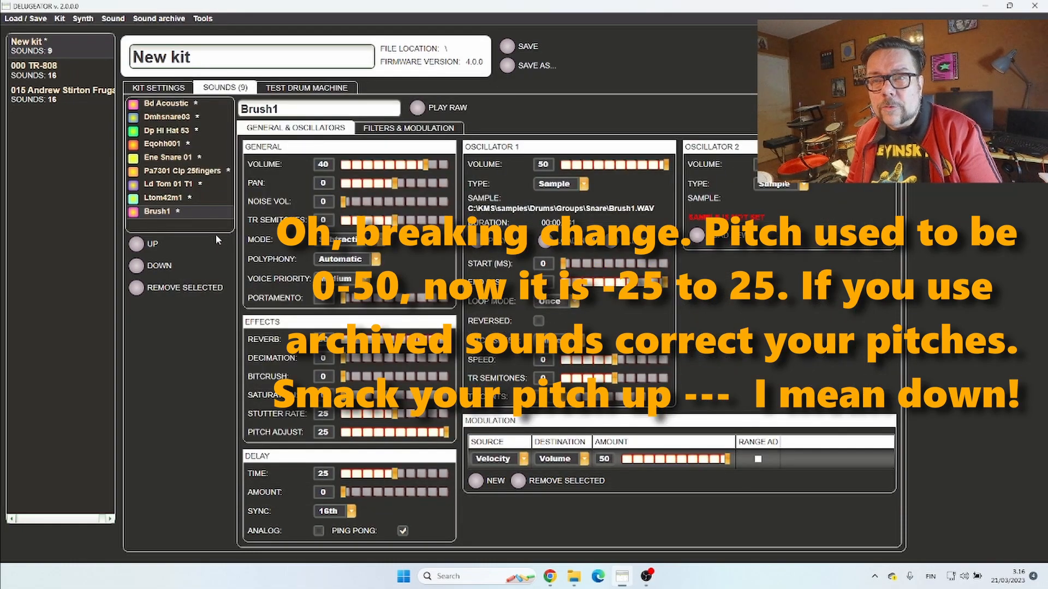
pyautogui.click(180, 199)
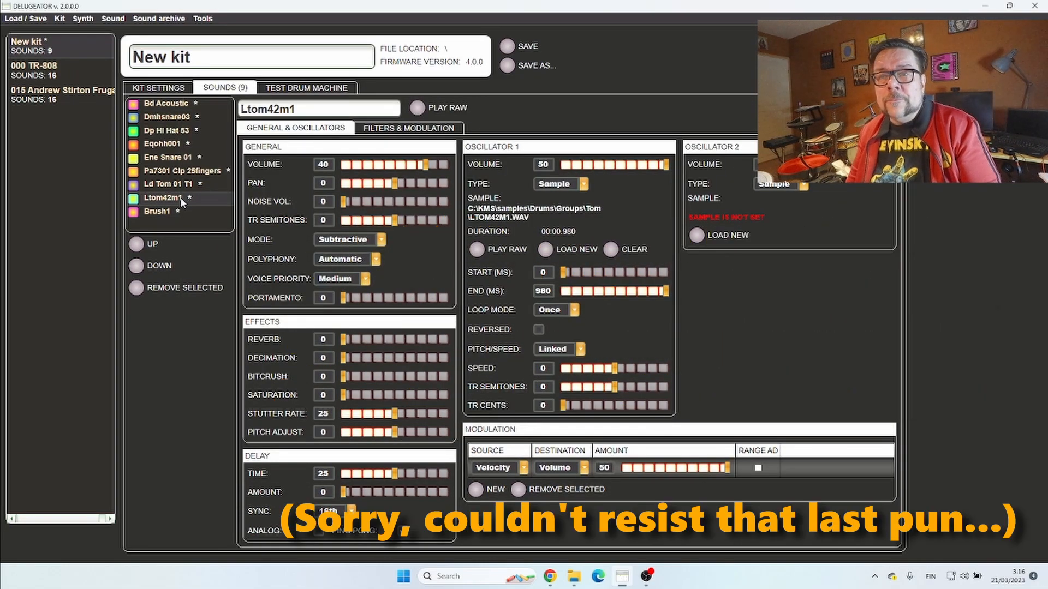
pyautogui.click(173, 212)
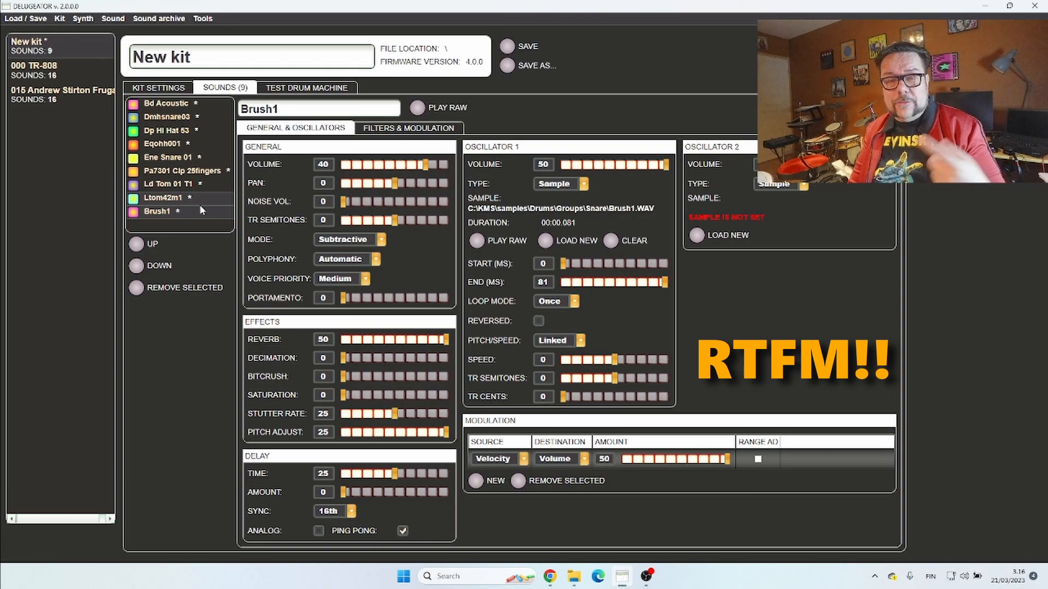
# - Look over the save and general settings, close them without saving, and review the commands for loading and saving presets
pyautogui.click(203, 18)
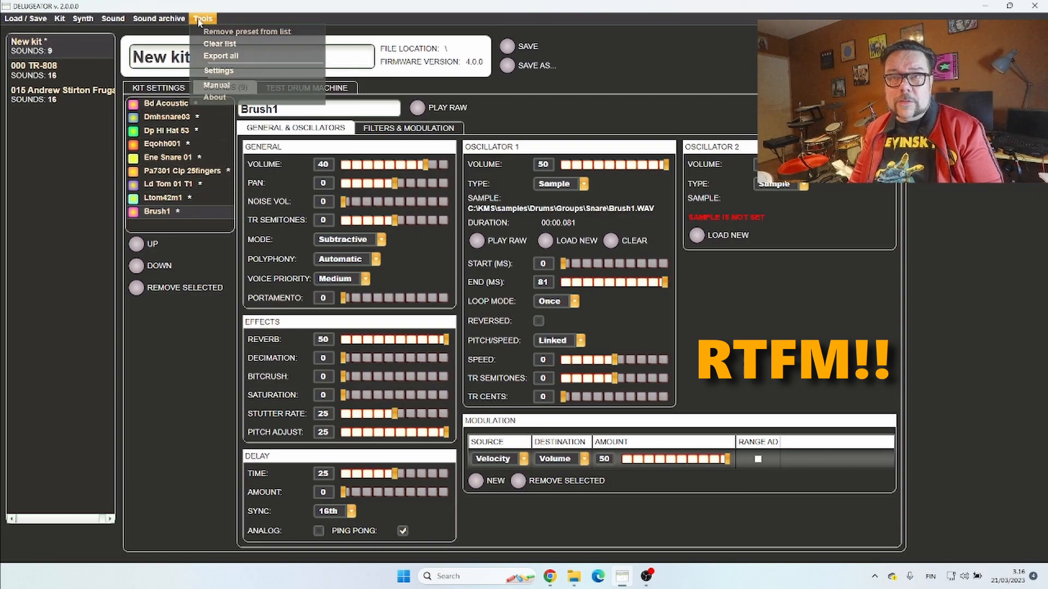
pyautogui.click(221, 71)
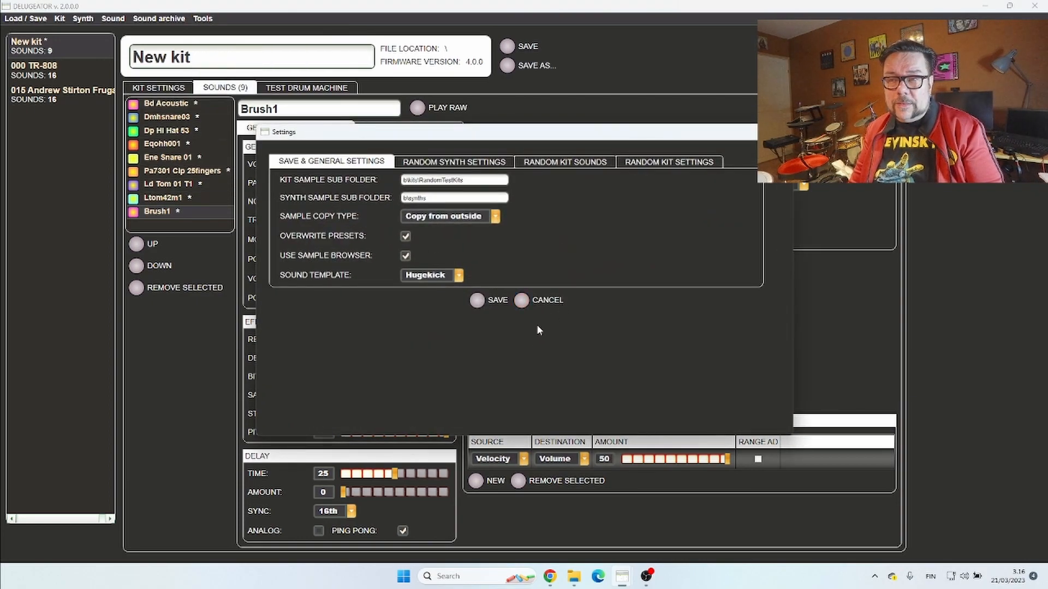
pyautogui.click(521, 300)
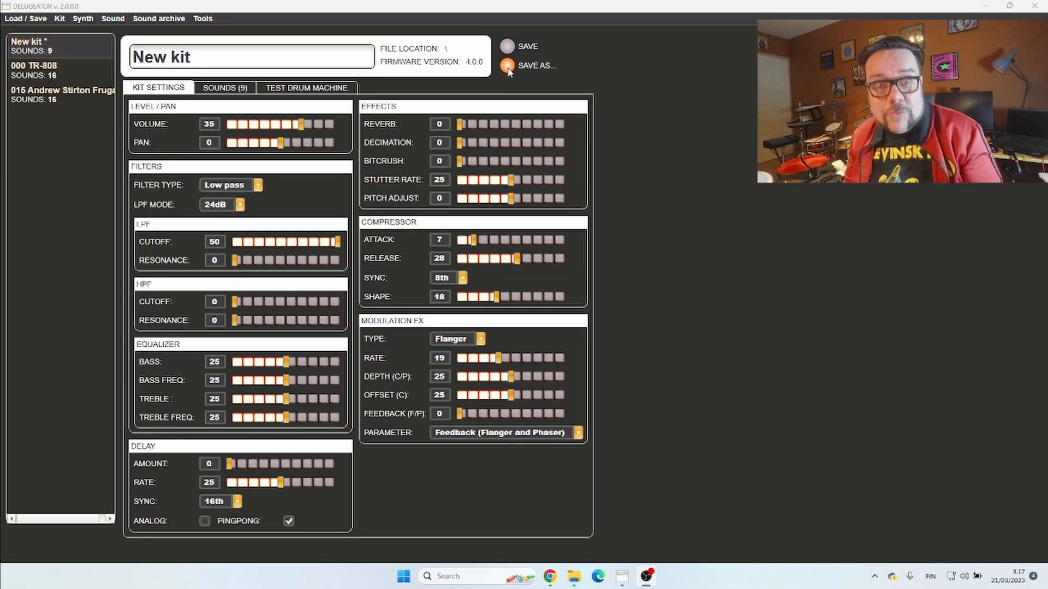
pyautogui.click(8, 21)
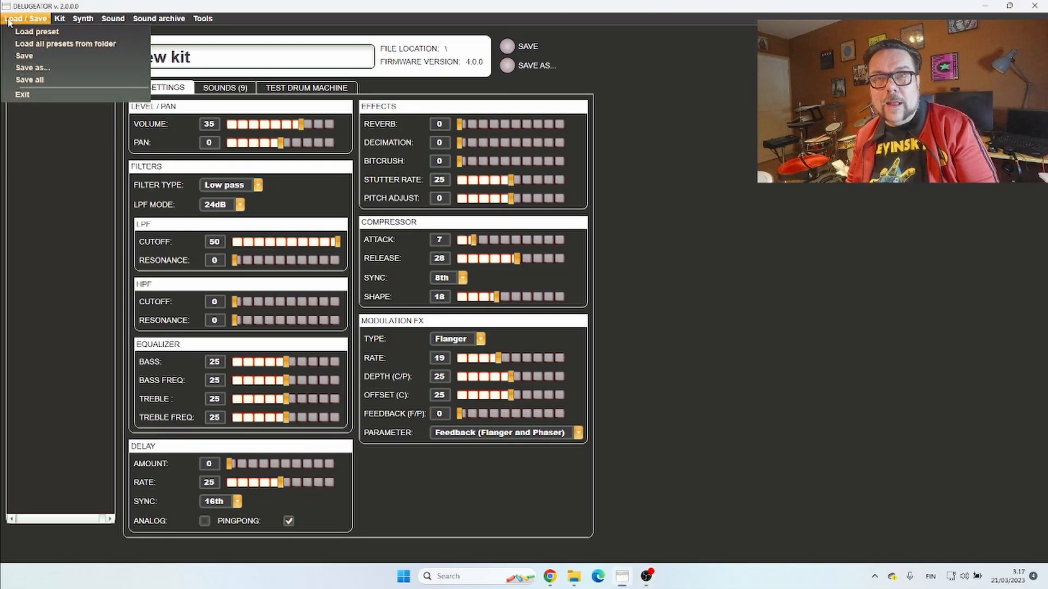
pyautogui.click(54, 80)
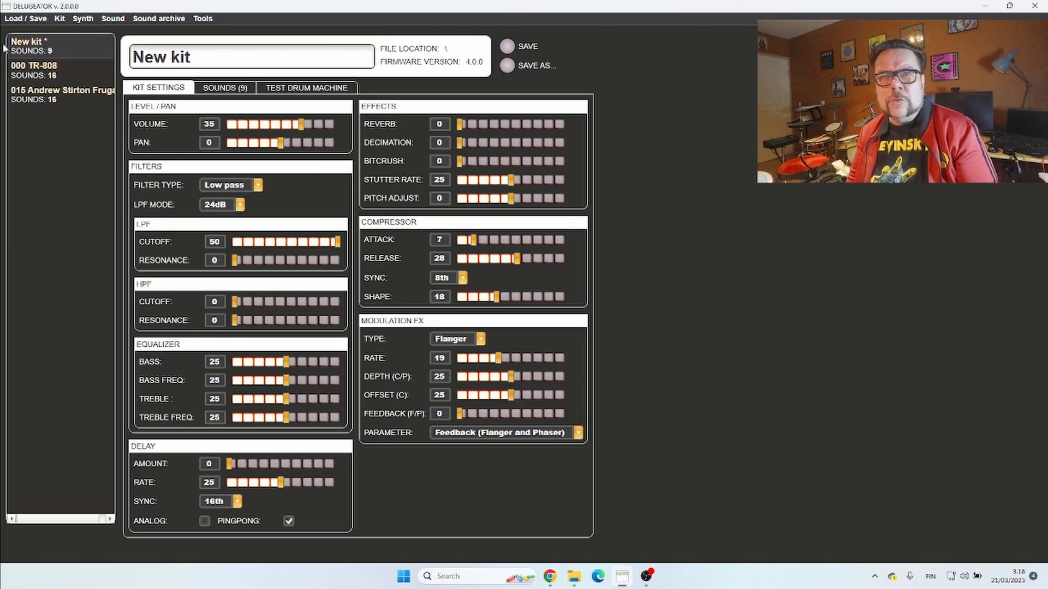
pyautogui.click(22, 20)
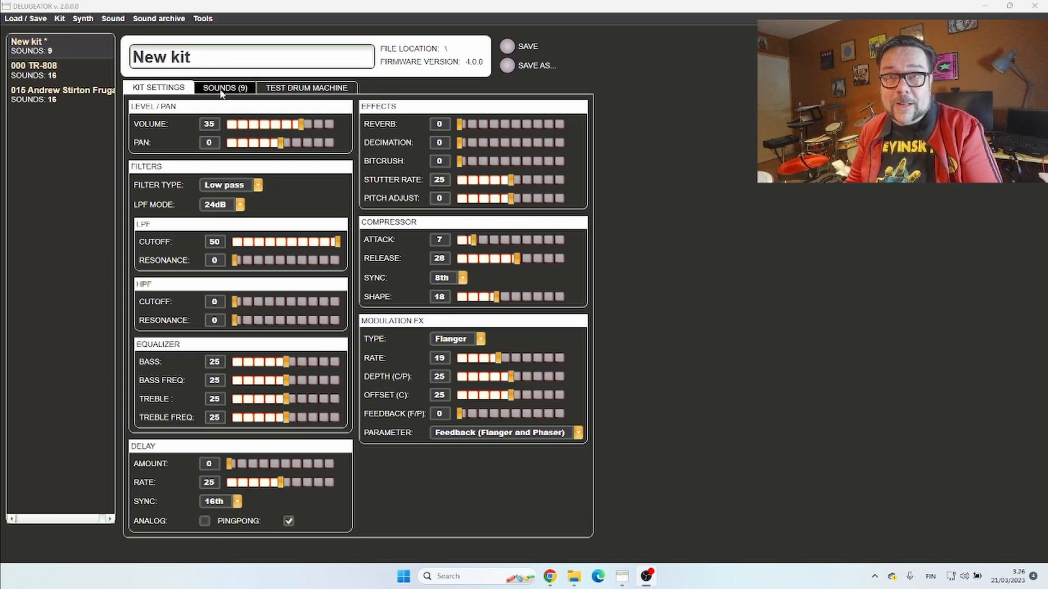
# - Load the synth preset 000 Rich Saw Bass.XML from the SYNTHS backup folder
pyautogui.click(26, 19)
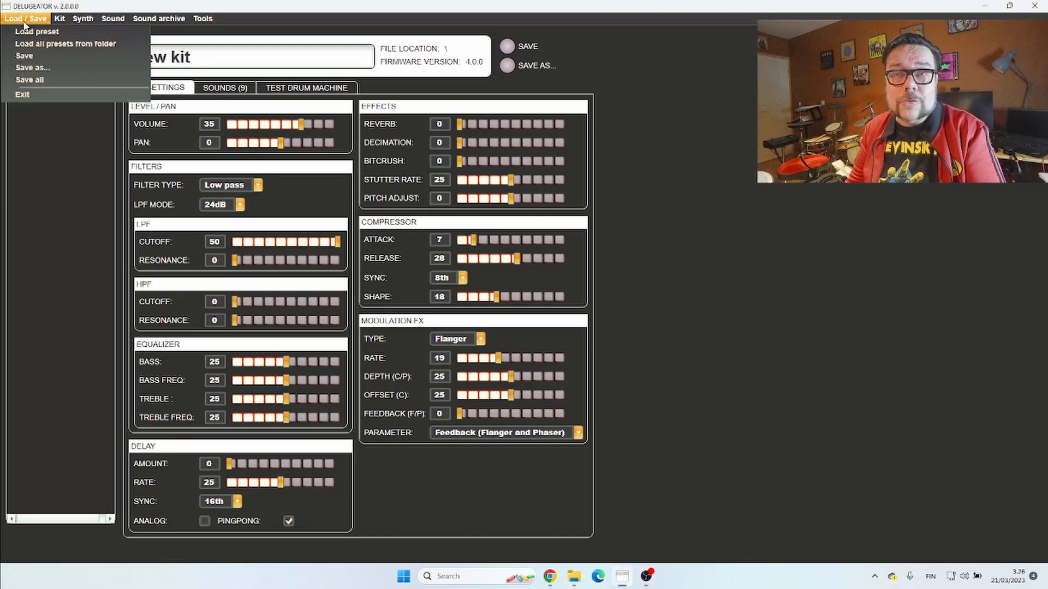
pyautogui.click(28, 31)
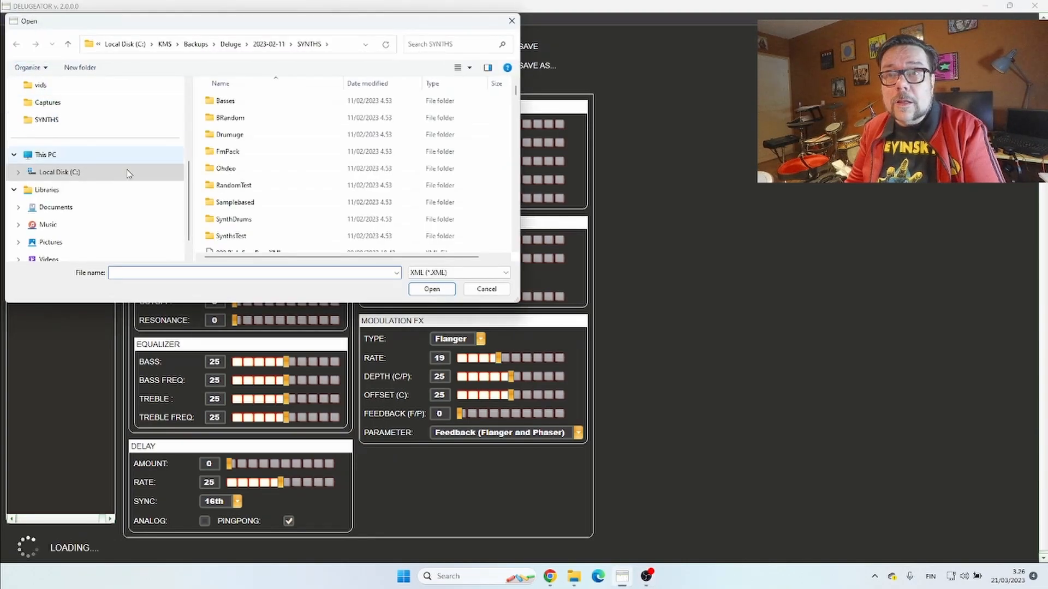
pyautogui.scroll(-1, 292, 198)
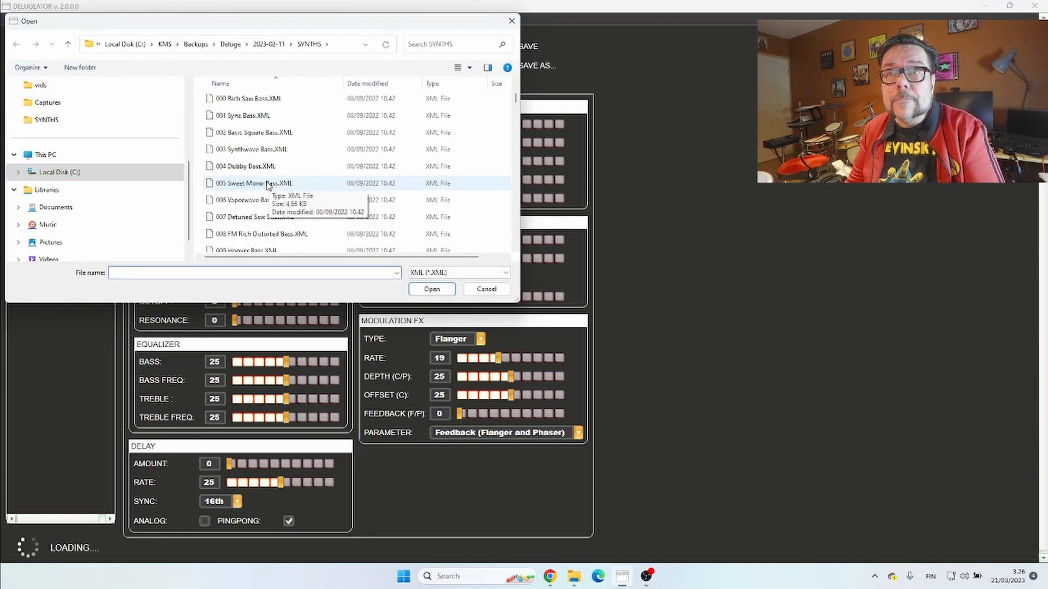
pyautogui.doubleClick(236, 102)
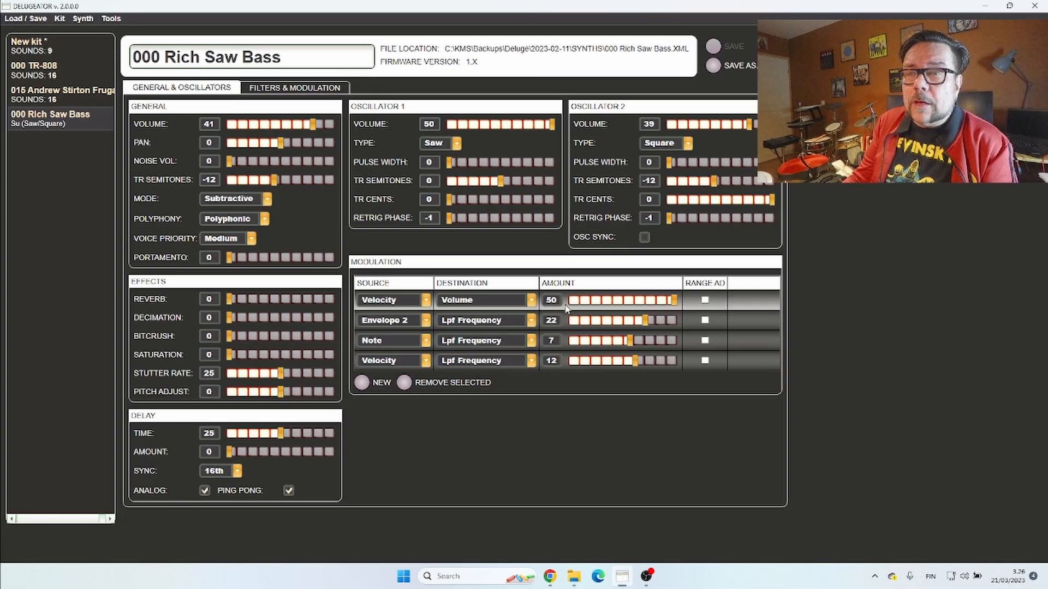
# - Examine the Rich Saw Bass synth's filters and modulation, the type choices for oscillator 1, and the synthesis mode choices
pyautogui.click(294, 89)
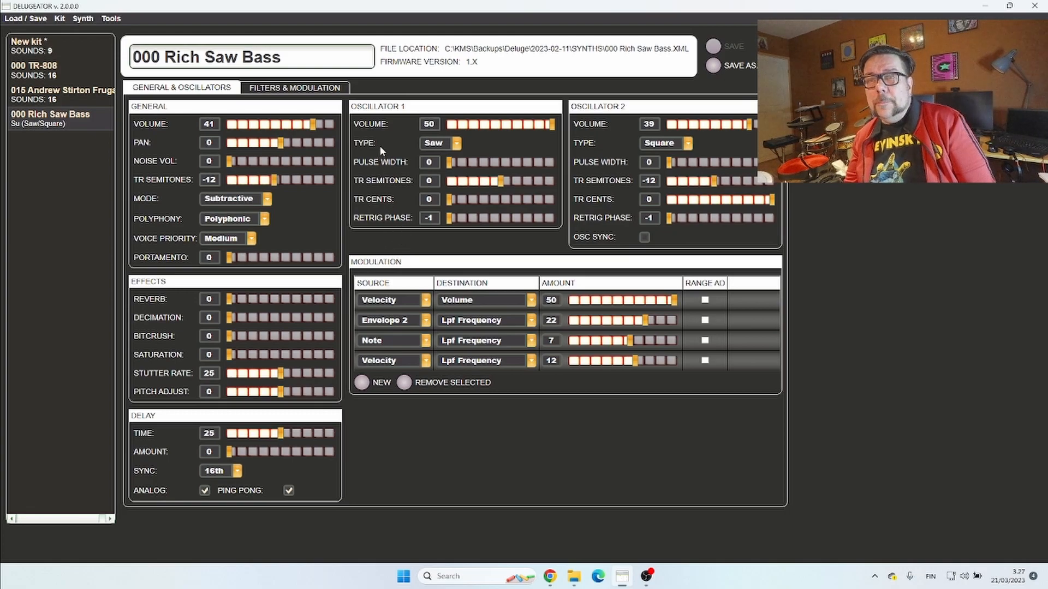
pyautogui.click(457, 143)
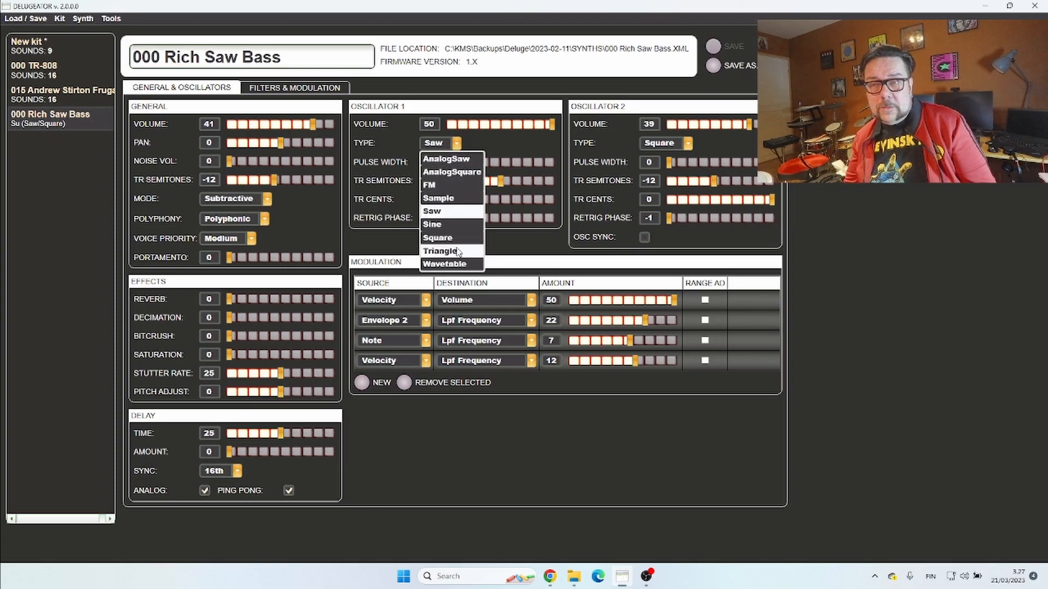
pyautogui.click(457, 143)
pyautogui.click(457, 143)
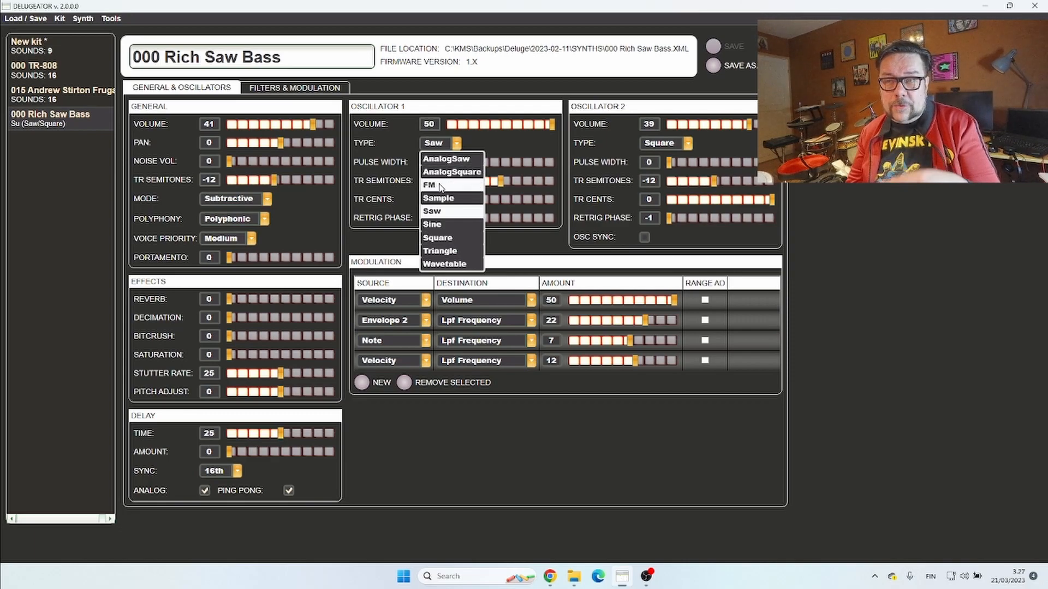
pyautogui.click(385, 239)
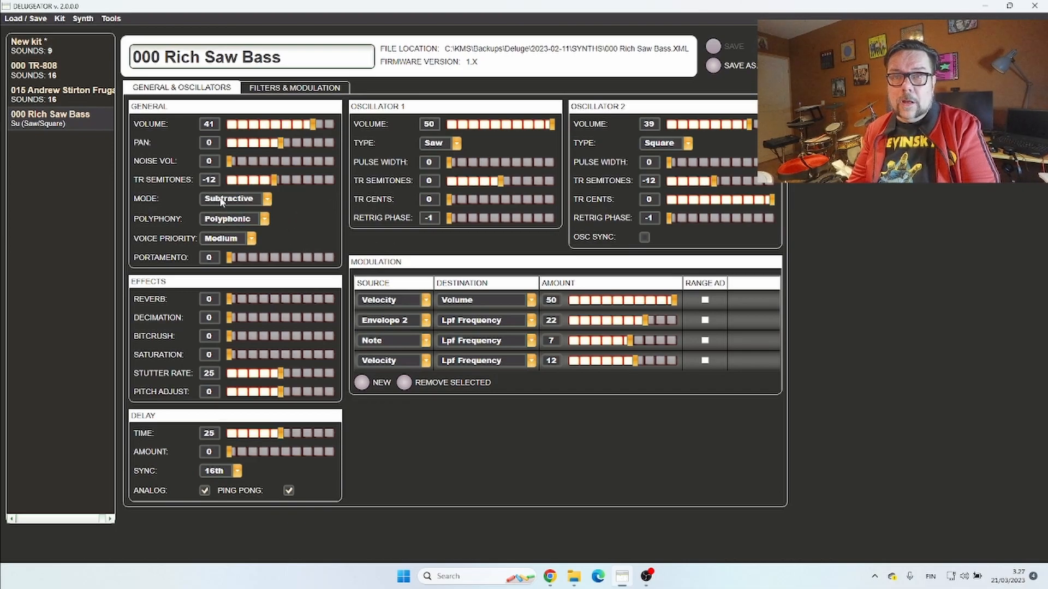
pyautogui.click(270, 197)
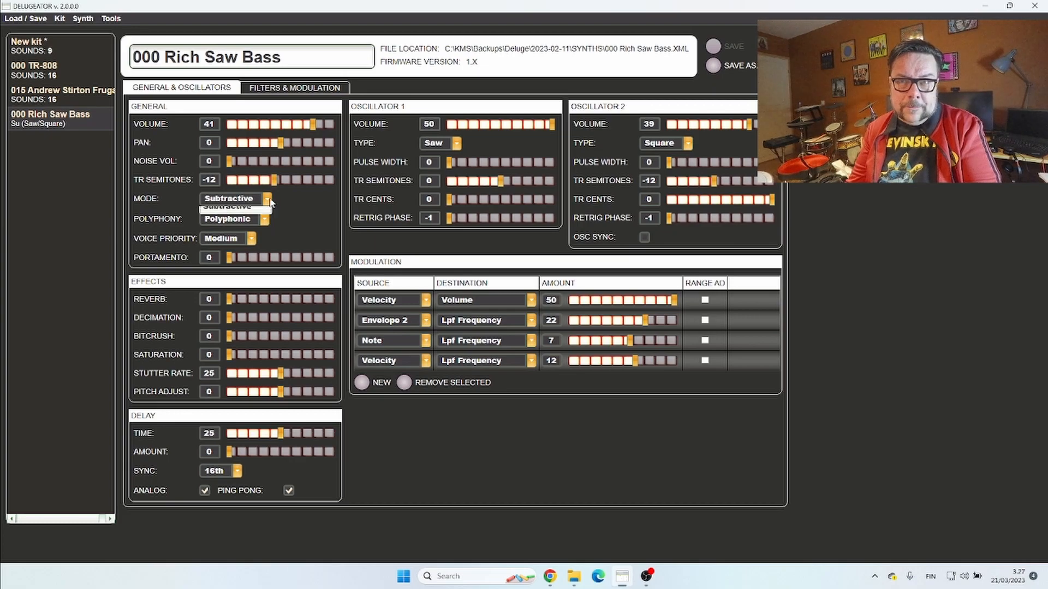
pyautogui.click(252, 214)
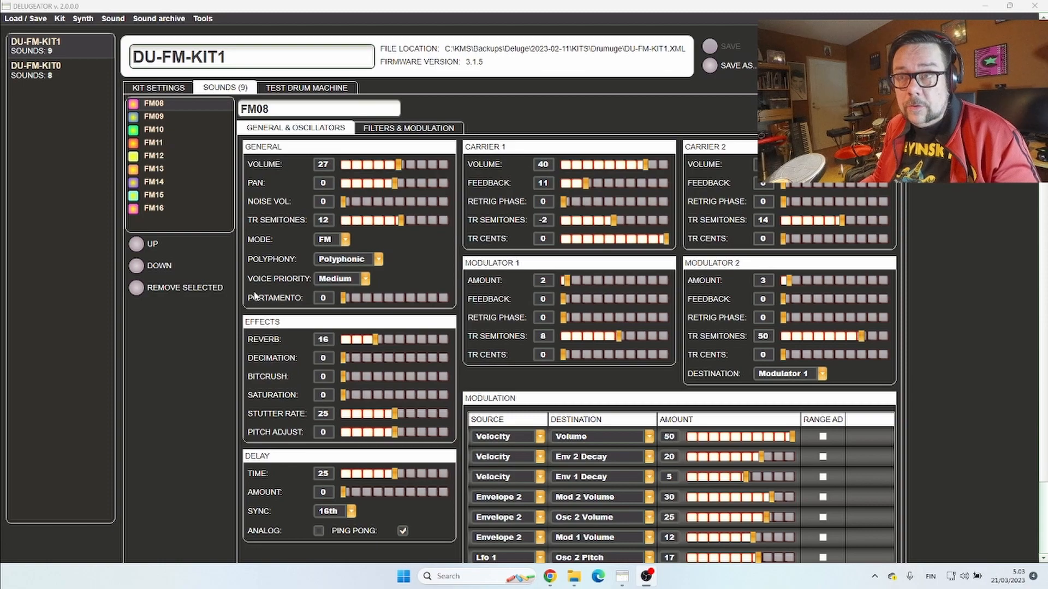
# - Inspect the FM settings of several sounds in DU-FM-KIT0, including FM04, FM06 and FM01, and open the kit's test drum machine
pyautogui.click(50, 75)
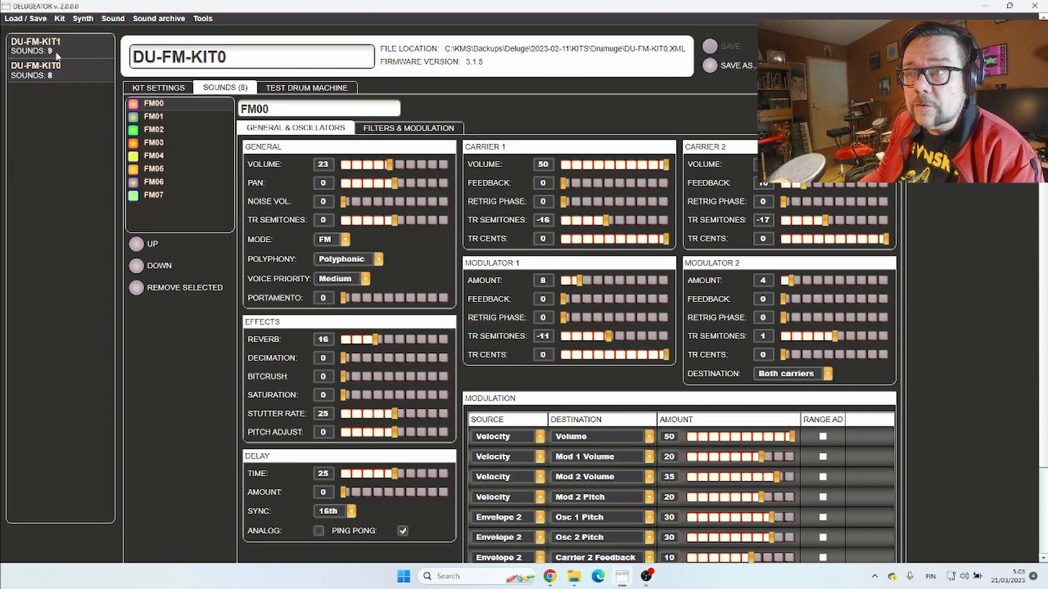
pyautogui.click(152, 143)
pyautogui.click(153, 156)
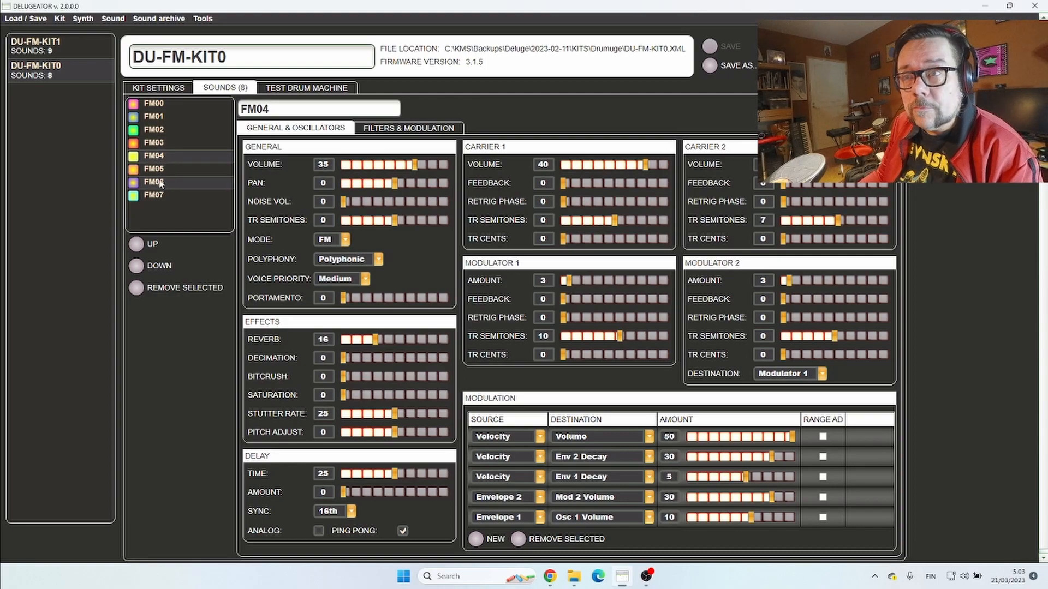
pyautogui.click(156, 182)
pyautogui.click(154, 156)
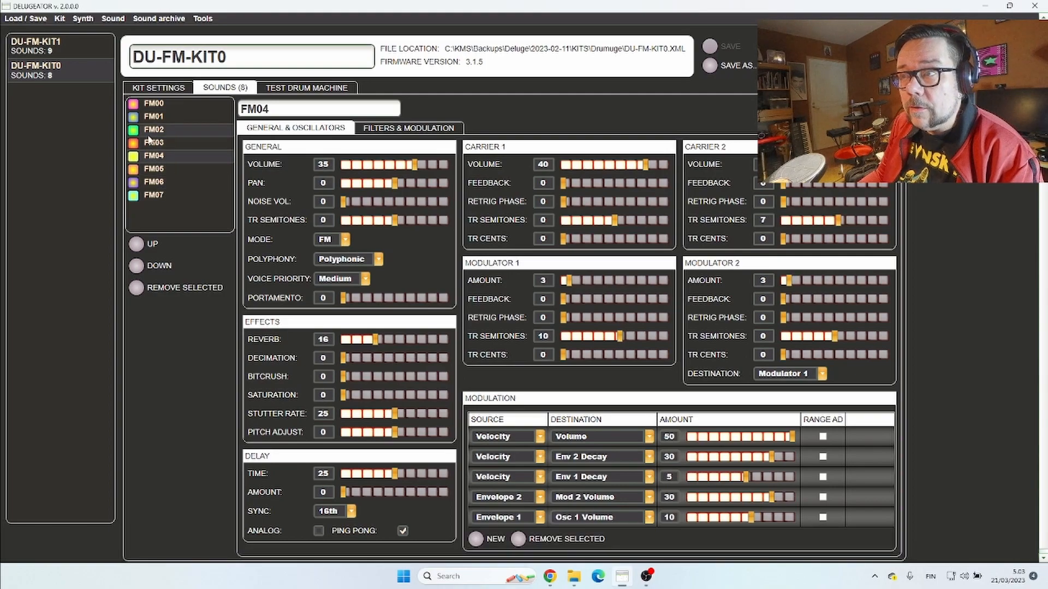
pyautogui.click(153, 130)
pyautogui.click(151, 119)
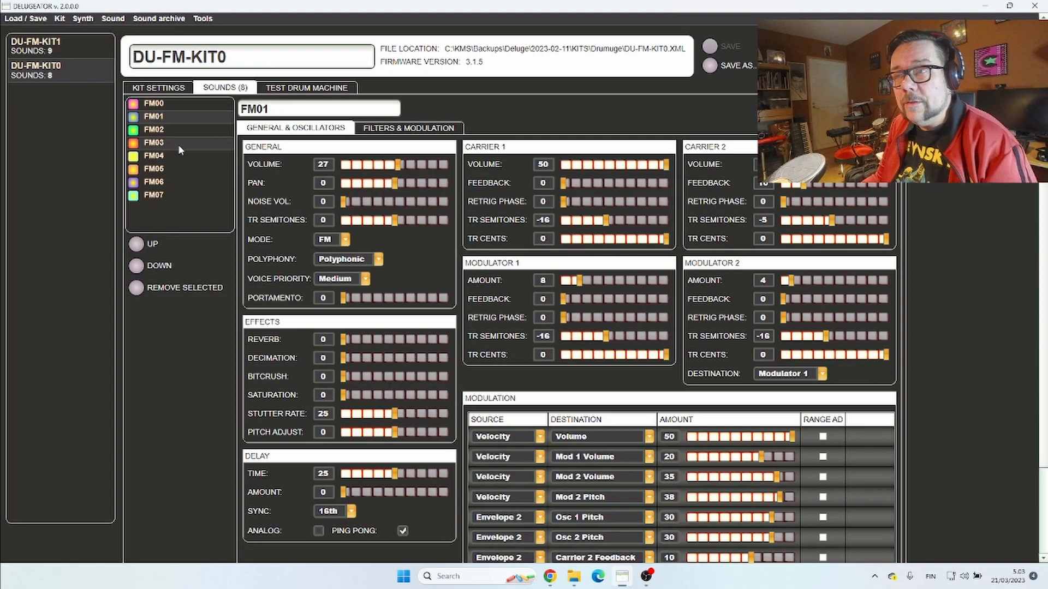
pyautogui.click(278, 89)
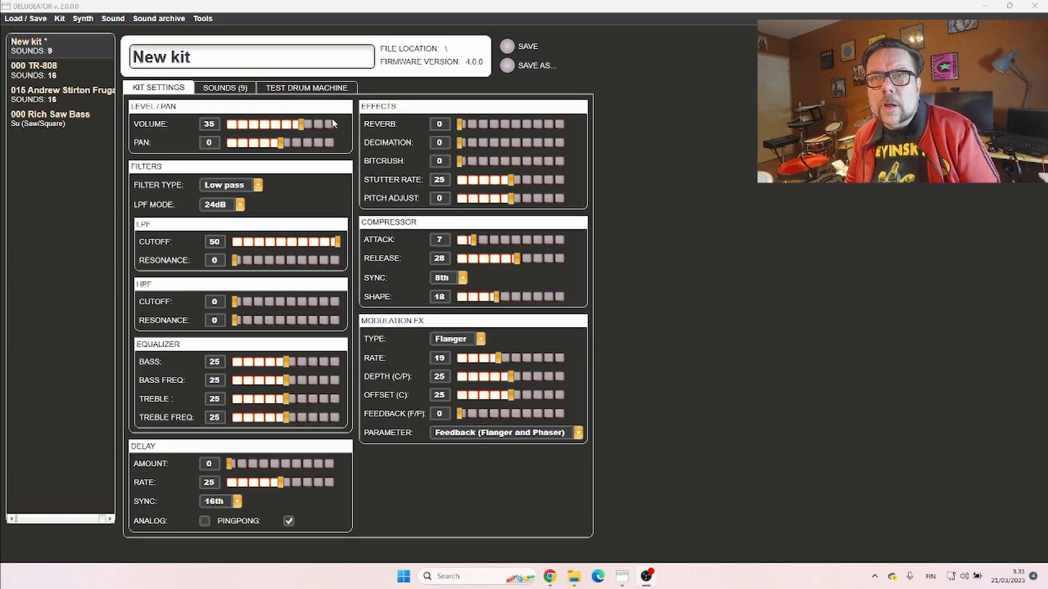
# - Rename the New kit preset as "New kit saved"
pyautogui.click(353, 60)
pyautogui.write('sav')
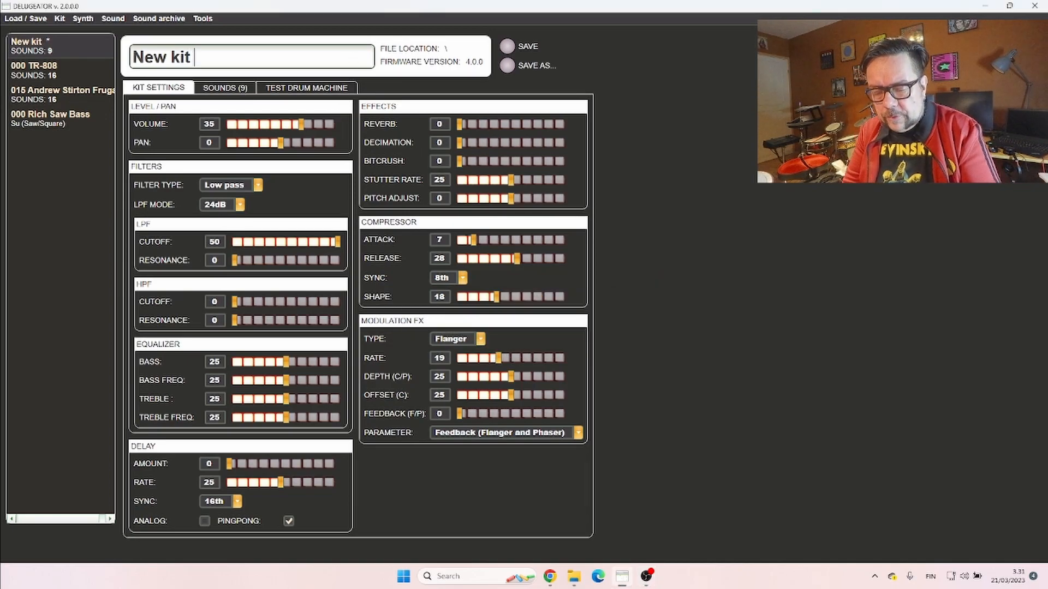
pyautogui.write('ed')
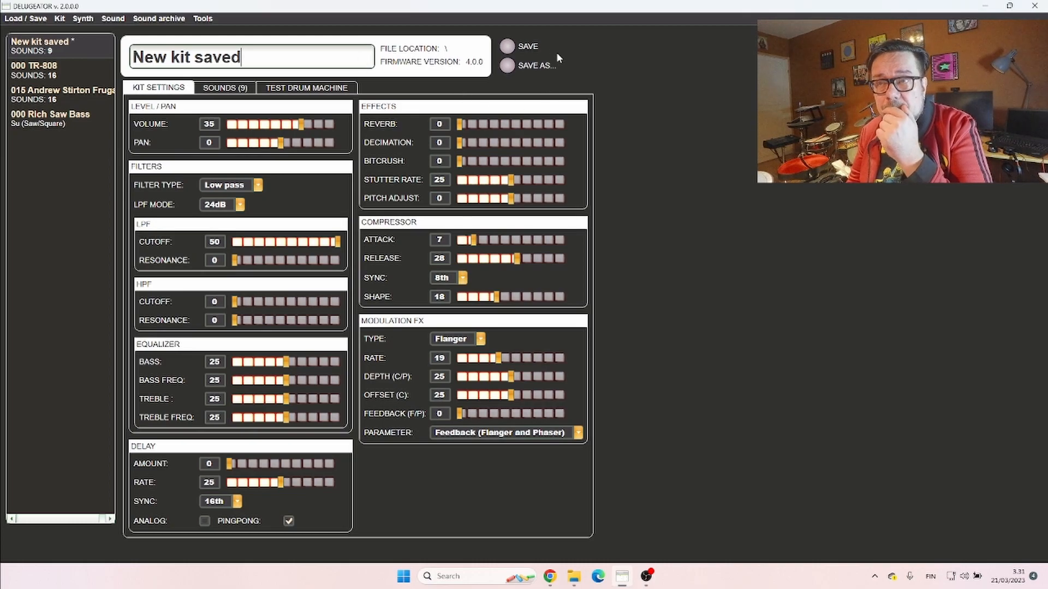
# - Save the kit as New kit saved.XML, choosing the tst folder in C:\temp as its destination
pyautogui.click(506, 44)
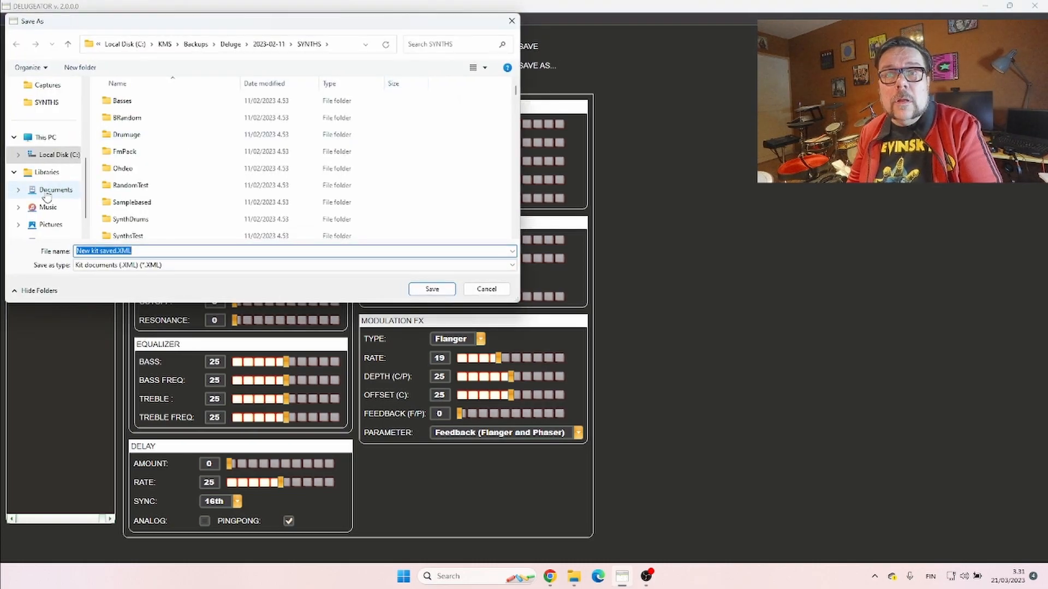
pyautogui.click(18, 155)
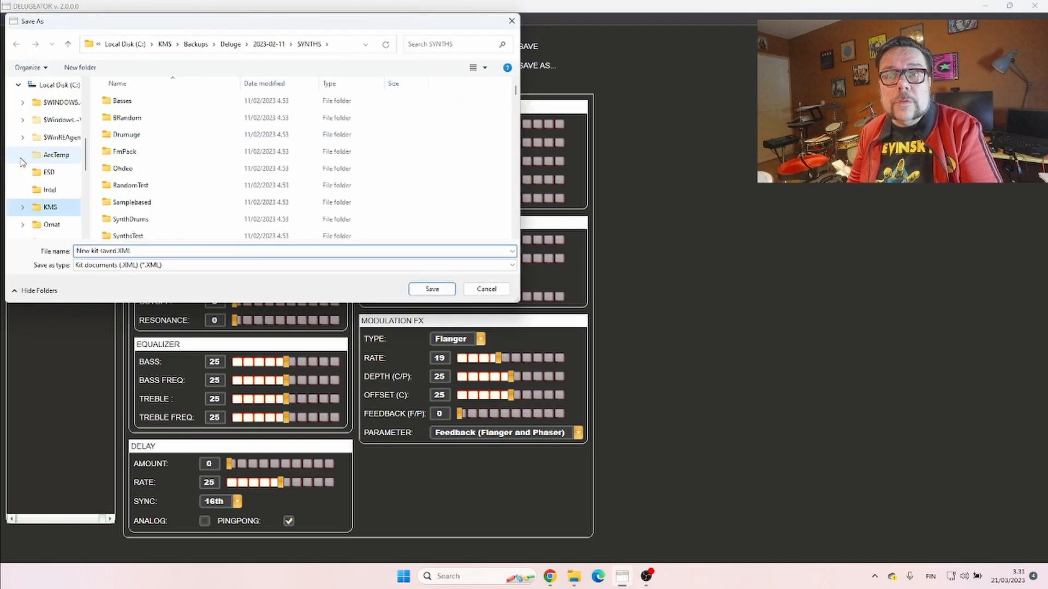
pyautogui.scroll(-5, 31, 206)
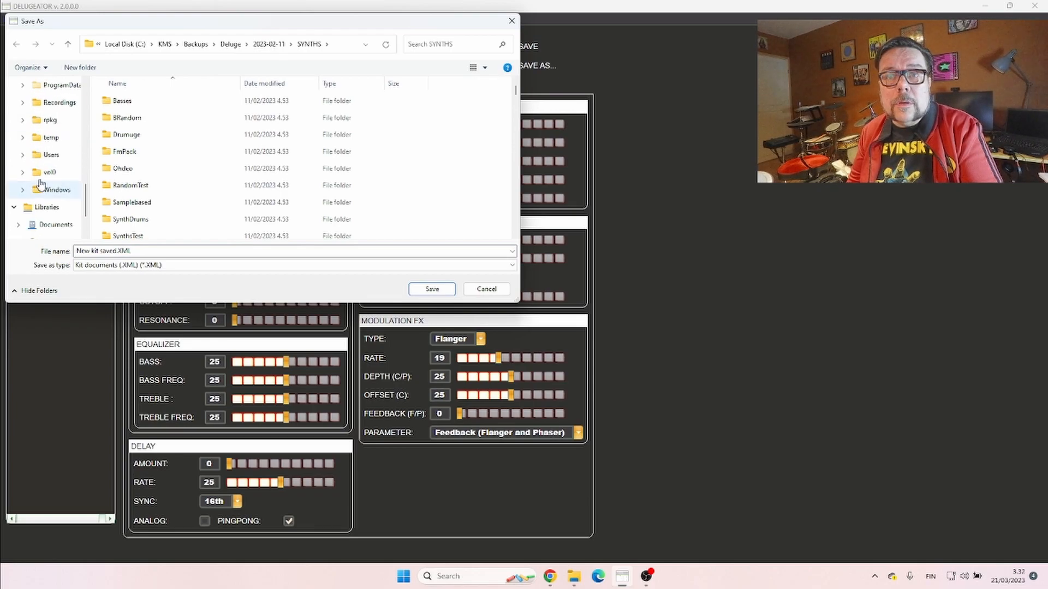
pyautogui.click(49, 138)
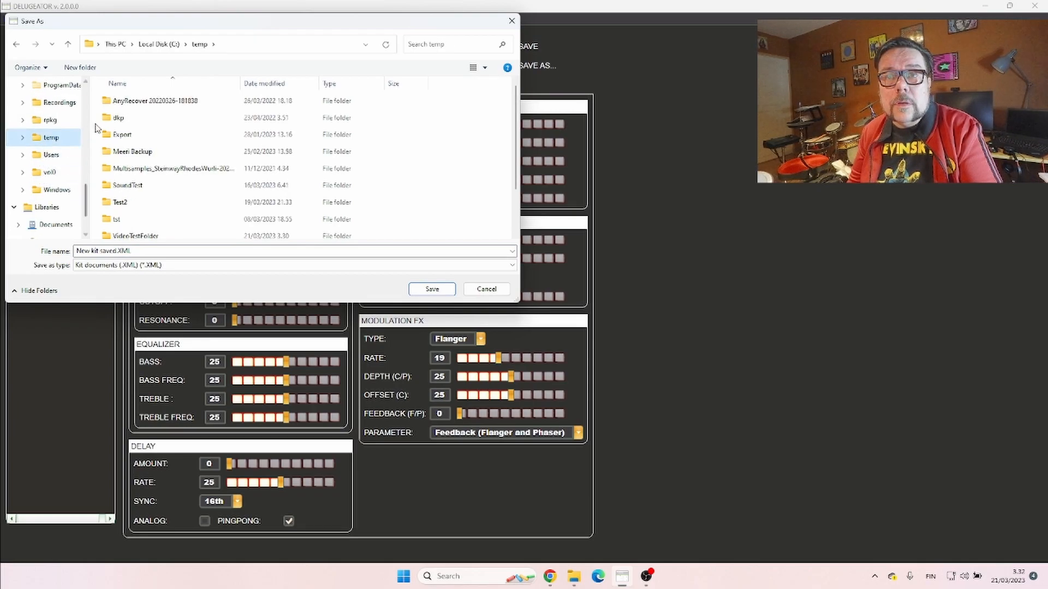
pyautogui.scroll(-1, 136, 175)
pyautogui.doubleClick(124, 180)
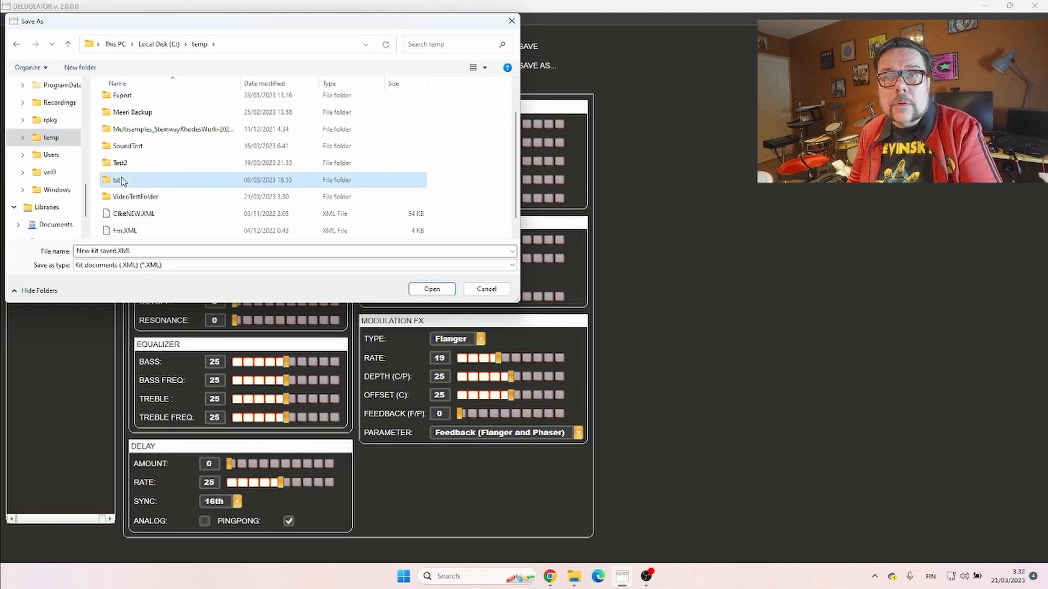
pyautogui.click(430, 289)
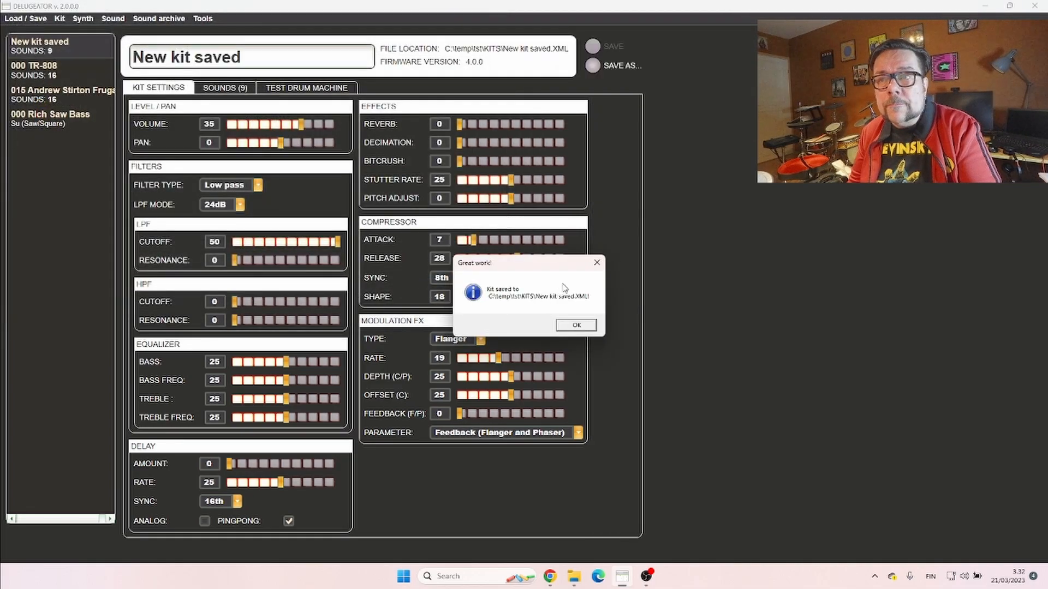
pyautogui.click(578, 326)
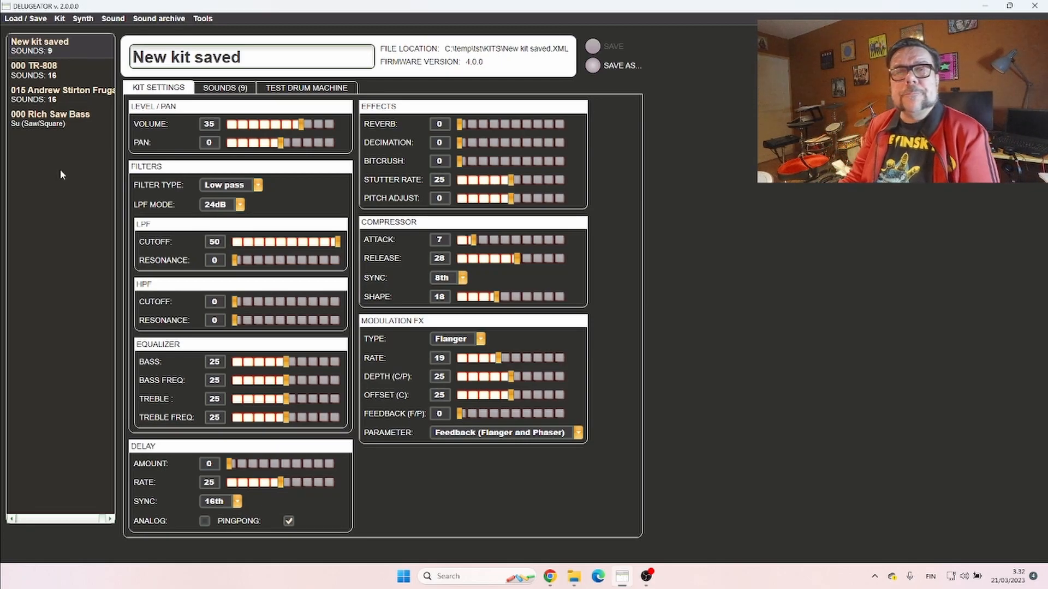
# - Export all loaded presets to the folder C:\temp\VideoTestFolder
pyautogui.click(204, 20)
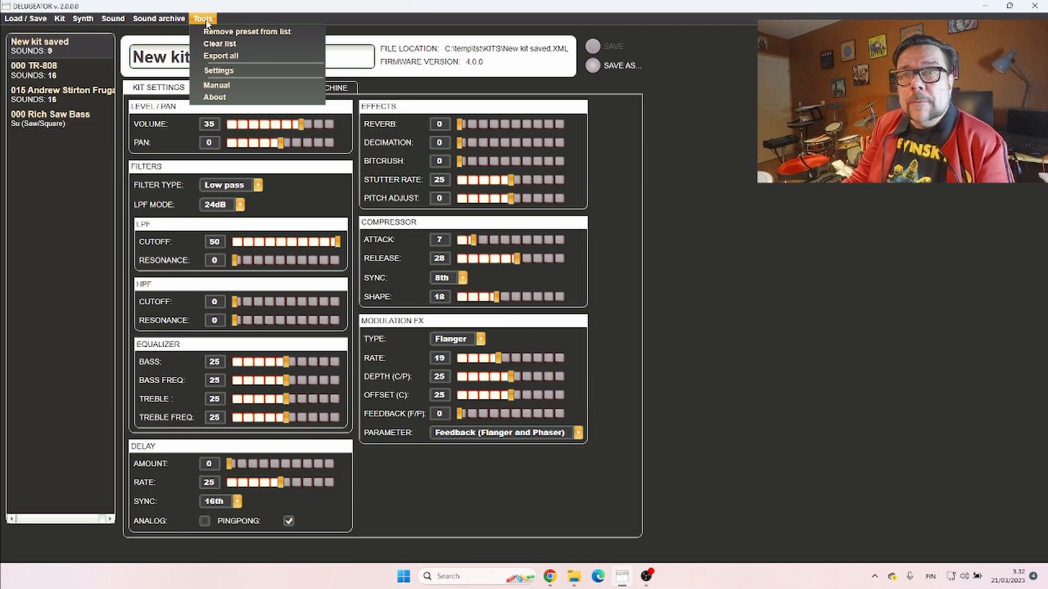
pyautogui.click(218, 57)
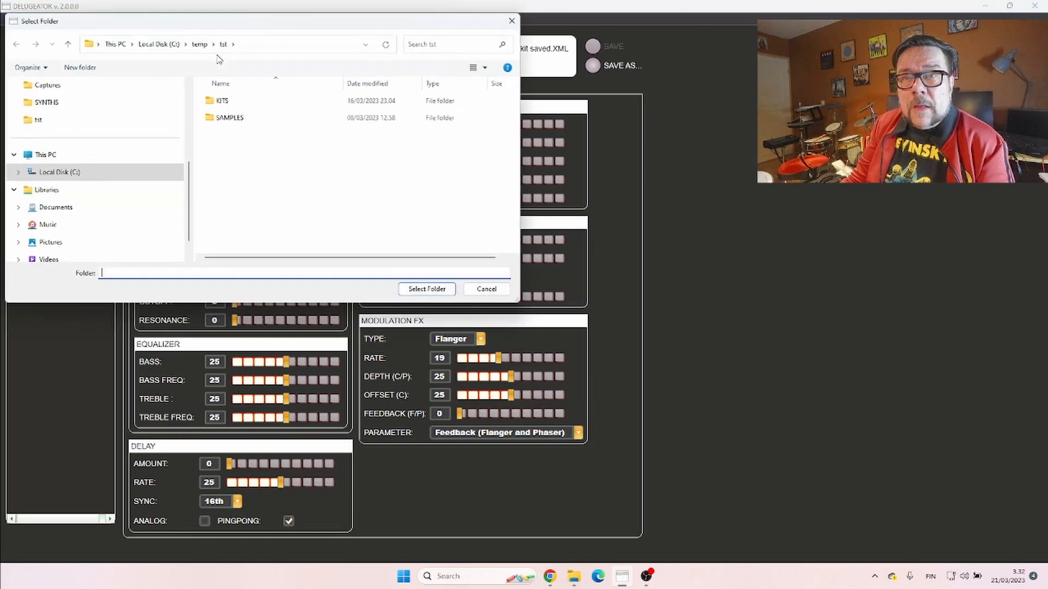
pyautogui.click(200, 45)
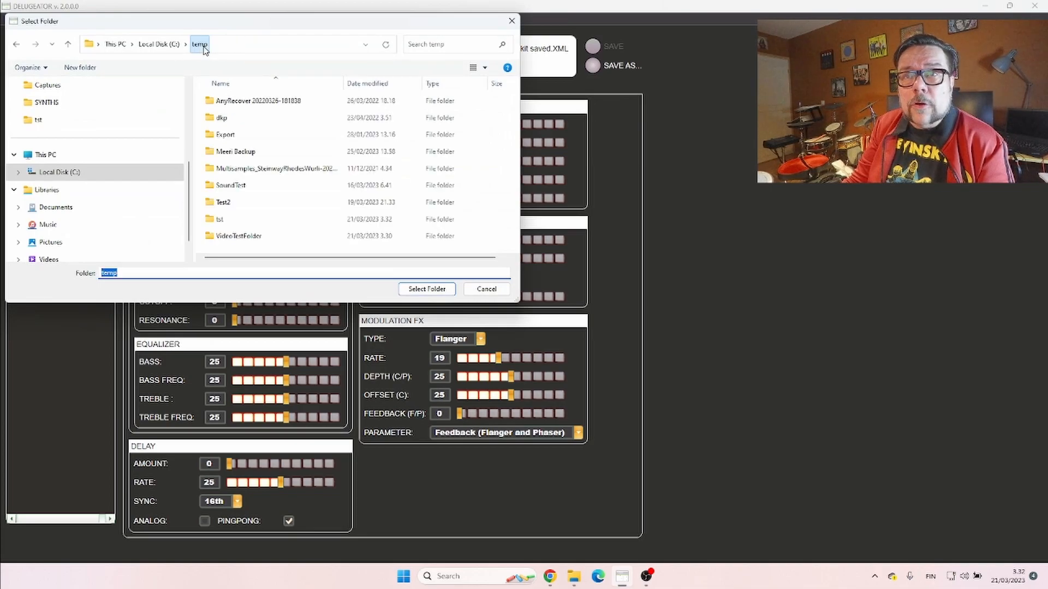
pyautogui.doubleClick(236, 236)
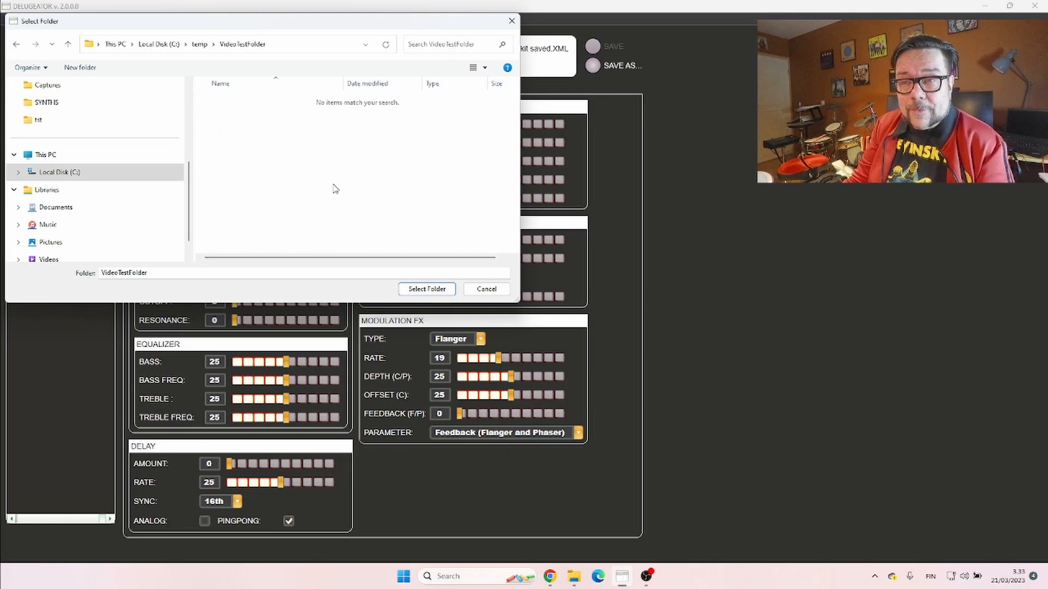
pyautogui.click(427, 291)
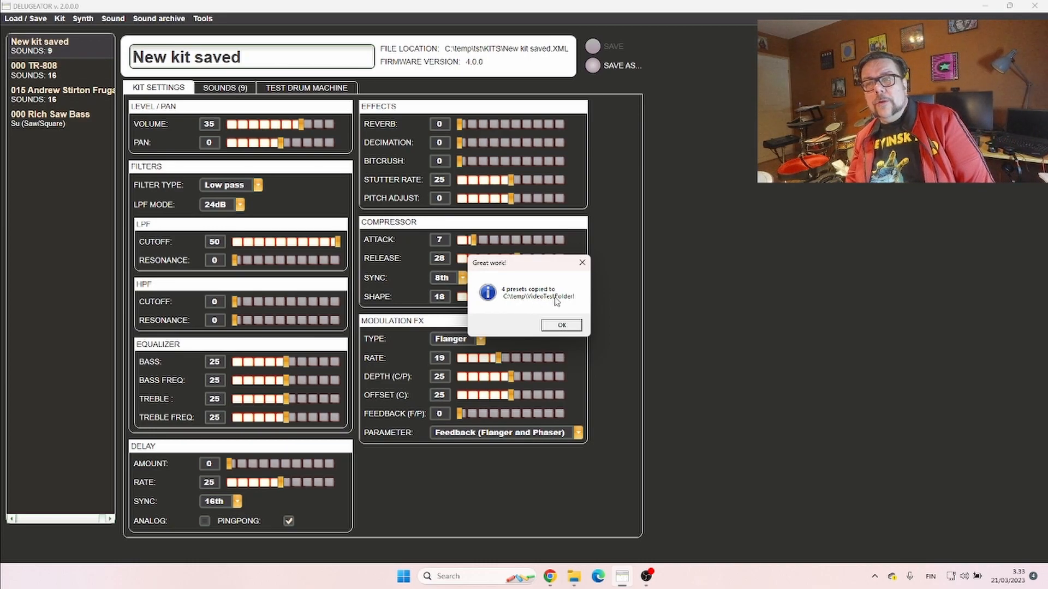
# - Switch to File Explorer and check the exported KITS and SYNTHS folders in C:\temp\VideoTestFolder
pyautogui.click(561, 325)
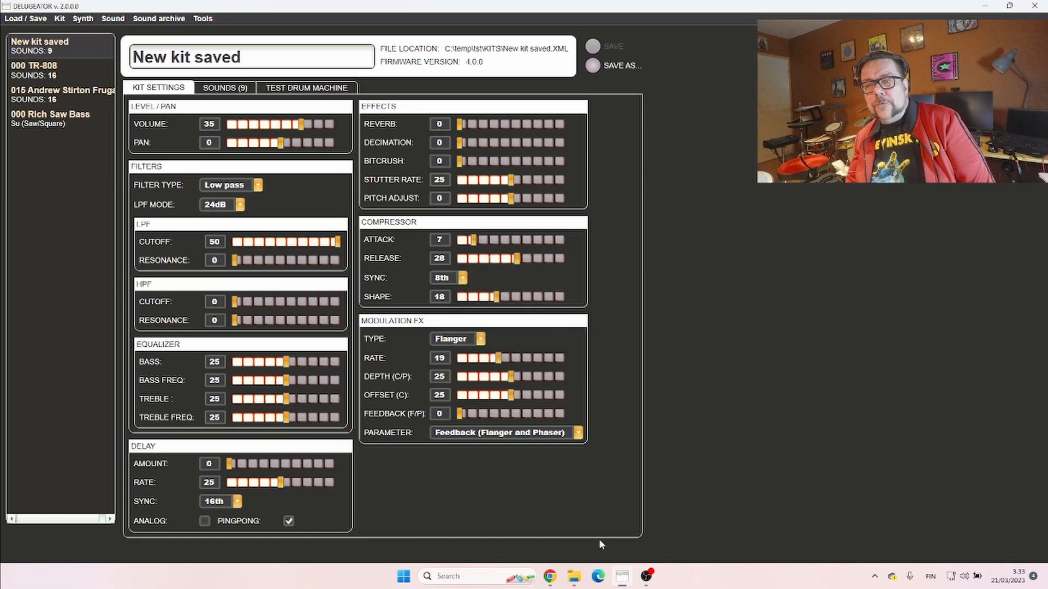
pyautogui.moveTo(574, 576)
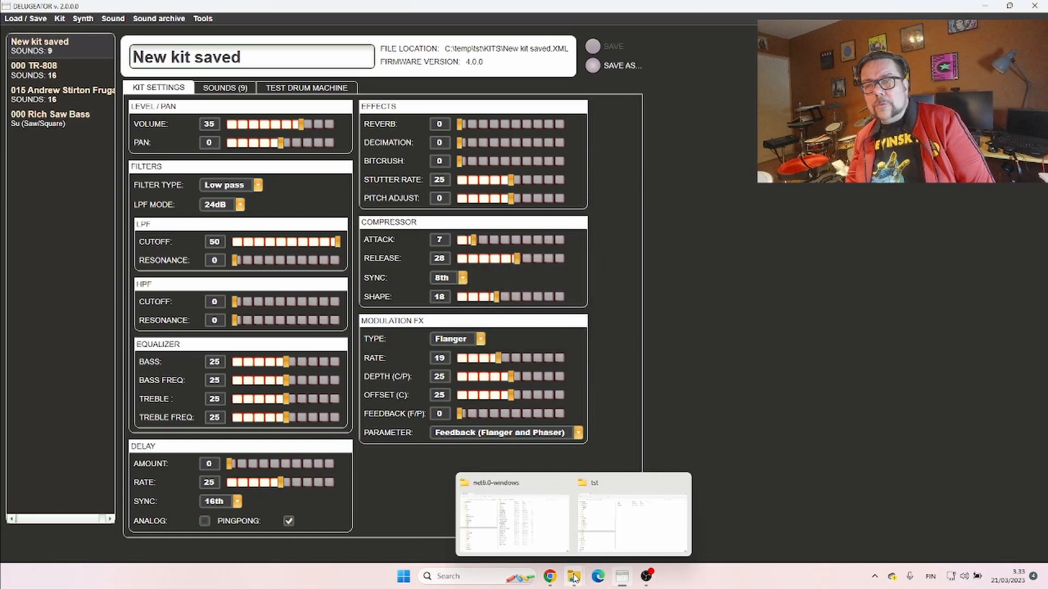
pyautogui.click(604, 530)
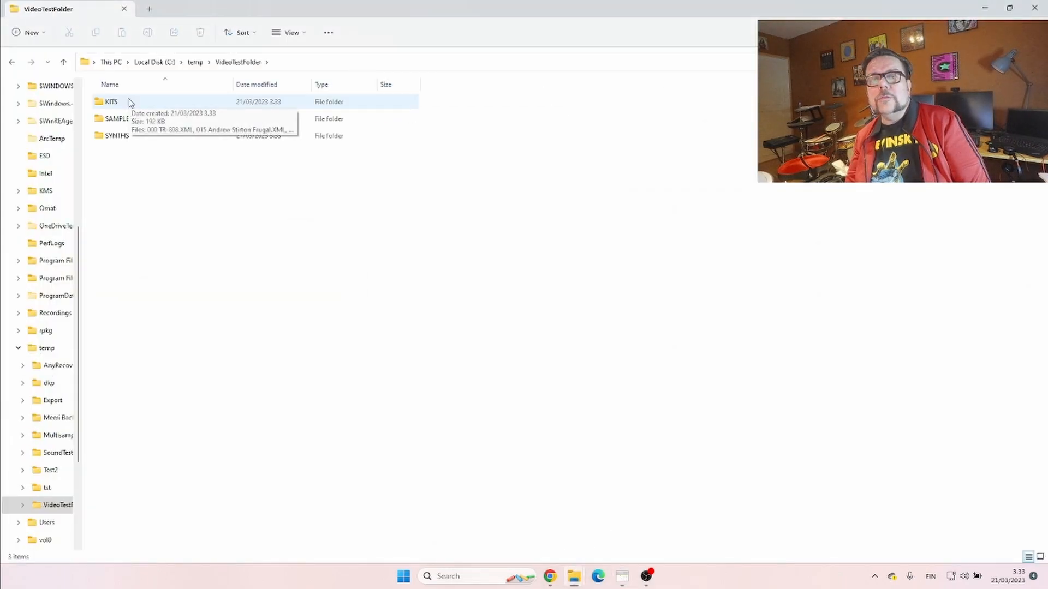
pyautogui.doubleClick(127, 102)
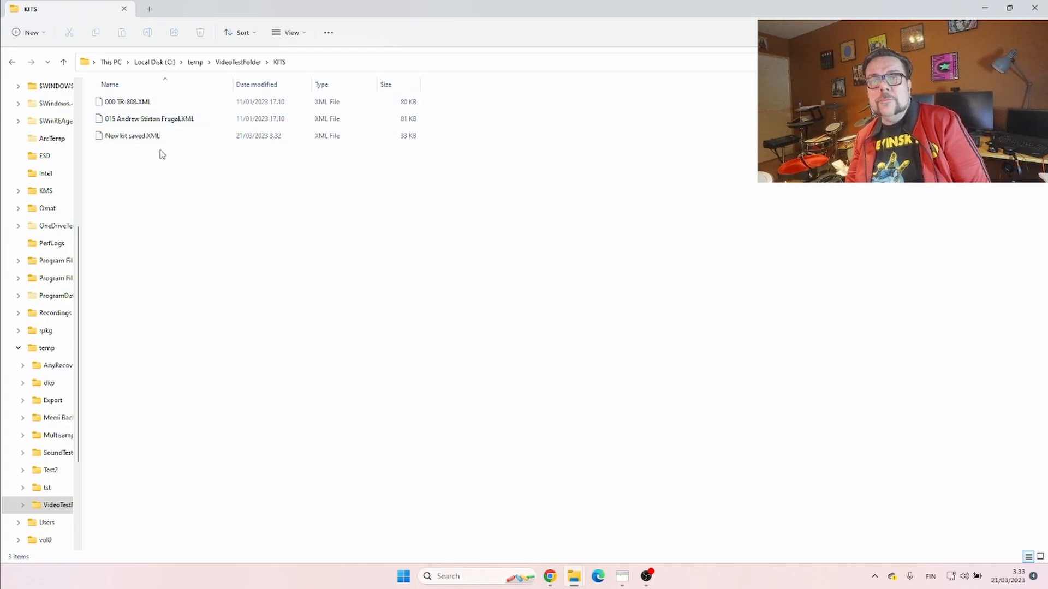
pyautogui.click(239, 63)
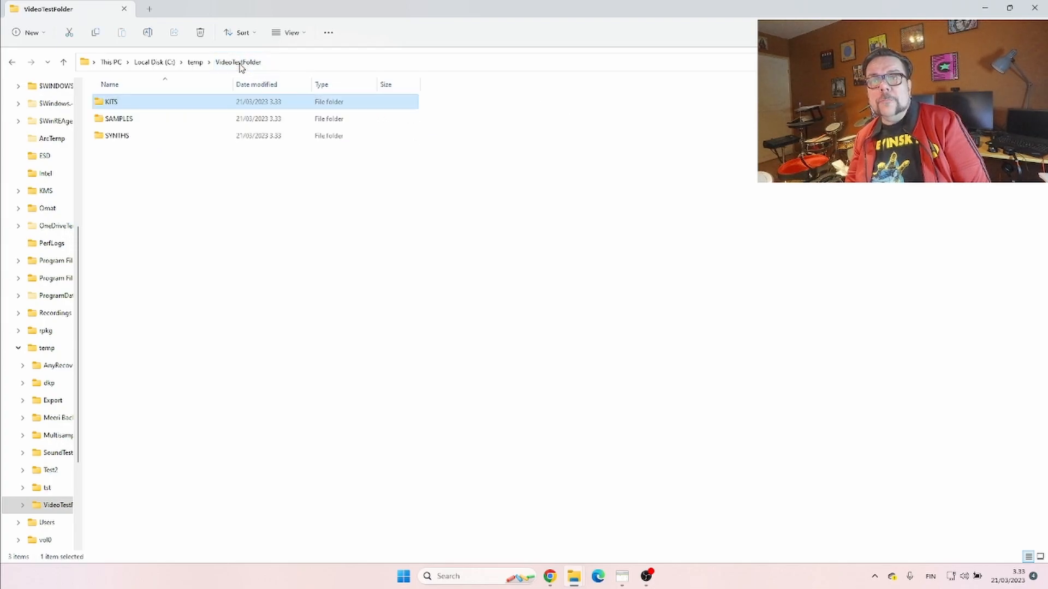
pyautogui.doubleClick(122, 135)
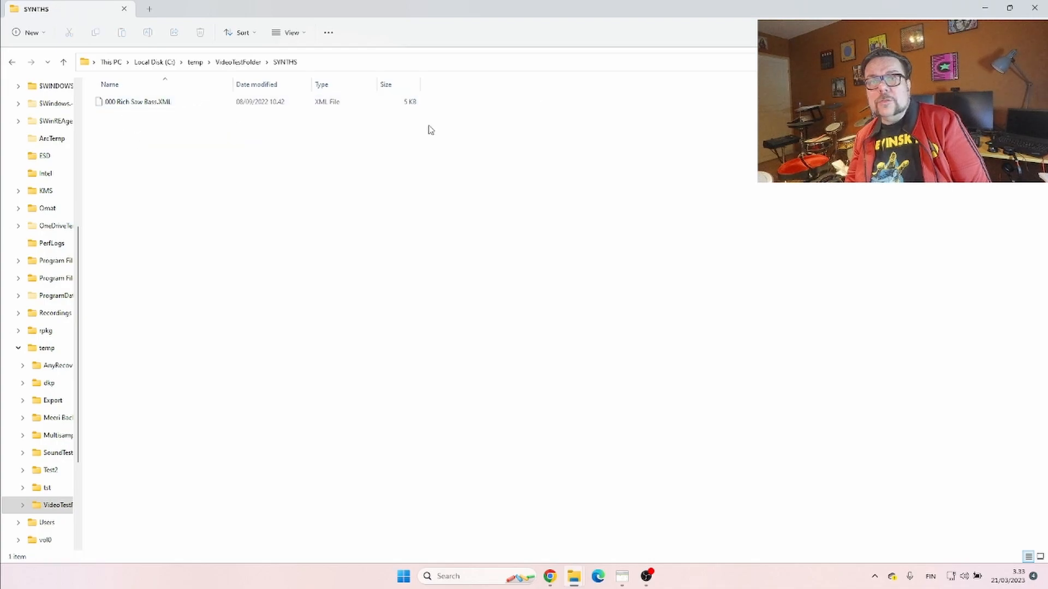
# - Examine the exported SAMPLES folder in VideoTestFolder, including its Artists and DRUMS subfolders
pyautogui.click(239, 62)
pyautogui.doubleClick(138, 119)
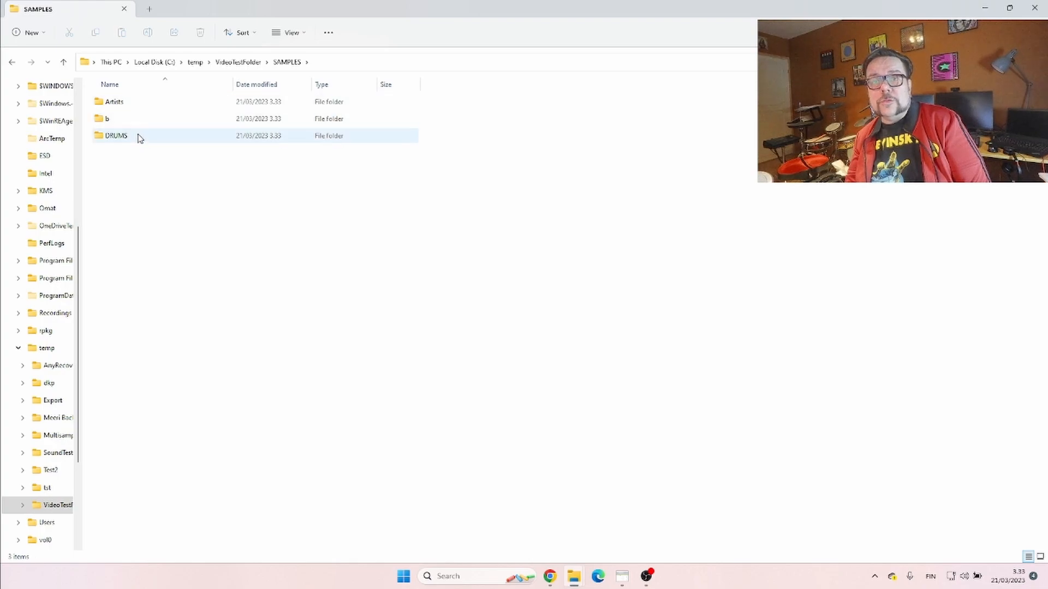
pyautogui.moveTo(140, 138)
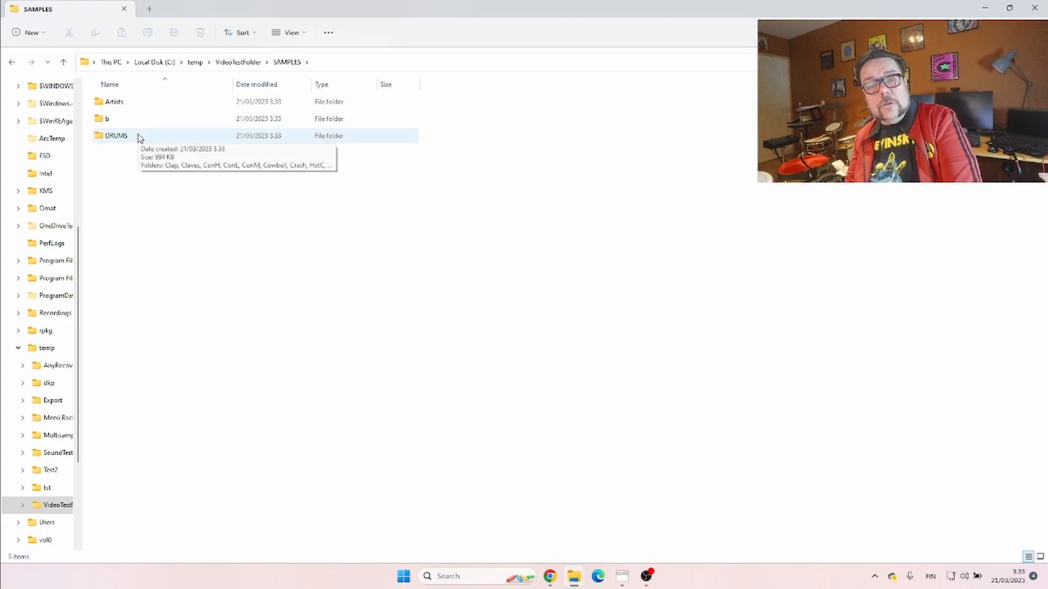
pyautogui.doubleClick(127, 104)
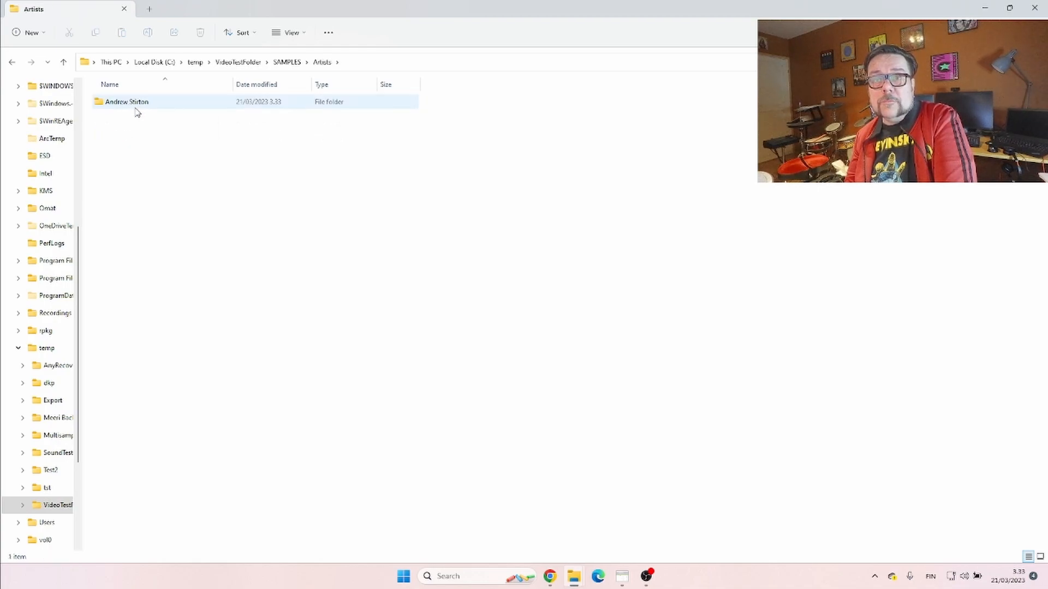
pyautogui.click(284, 62)
pyautogui.doubleClick(122, 141)
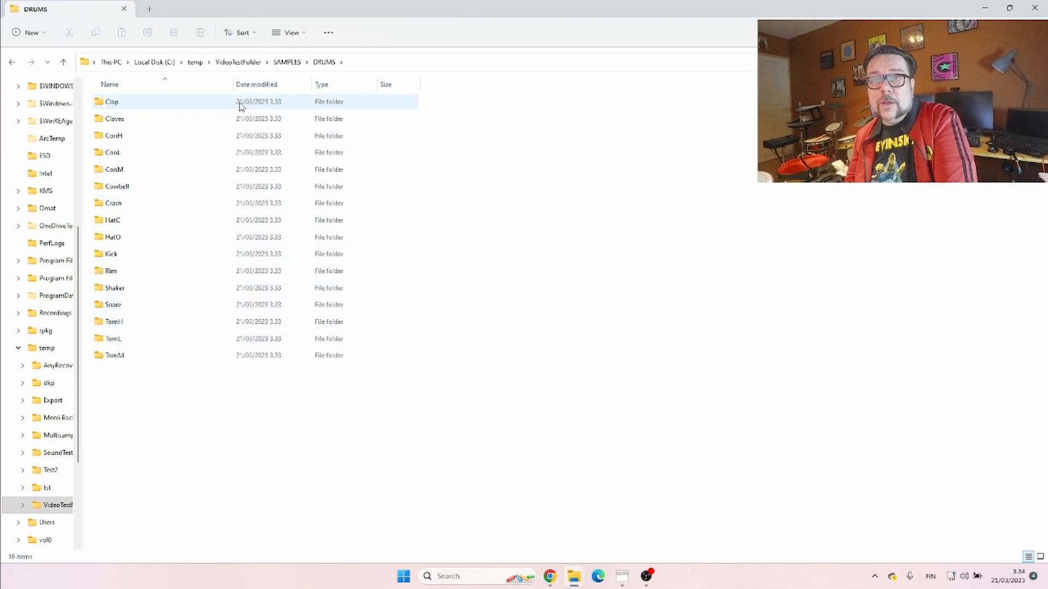
pyautogui.click(288, 62)
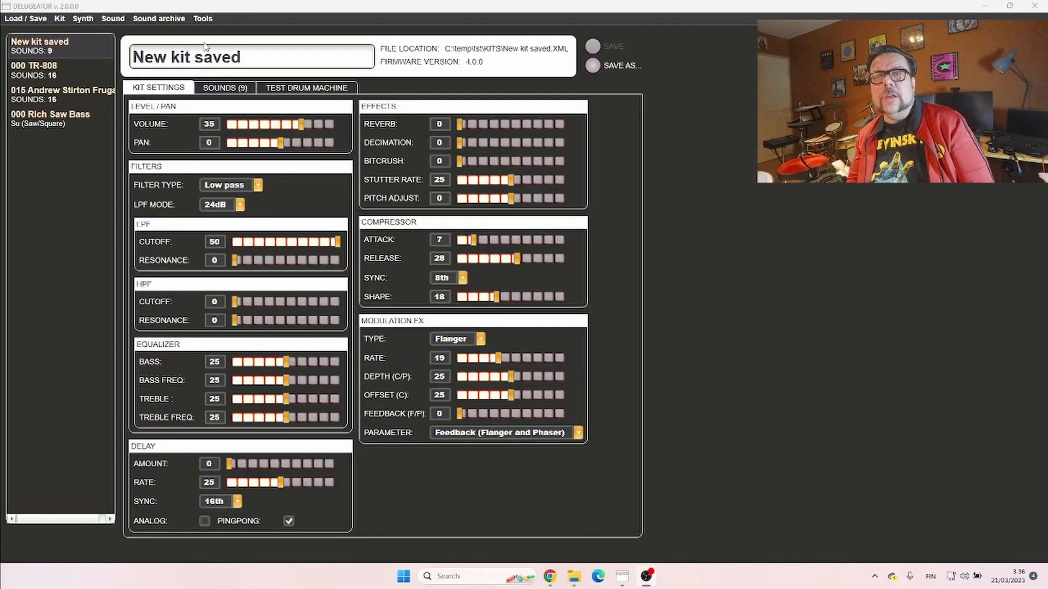
# - In Delugeator, remove the New kit saved preset from the list and clear all the remaining presets
pyautogui.click(200, 19)
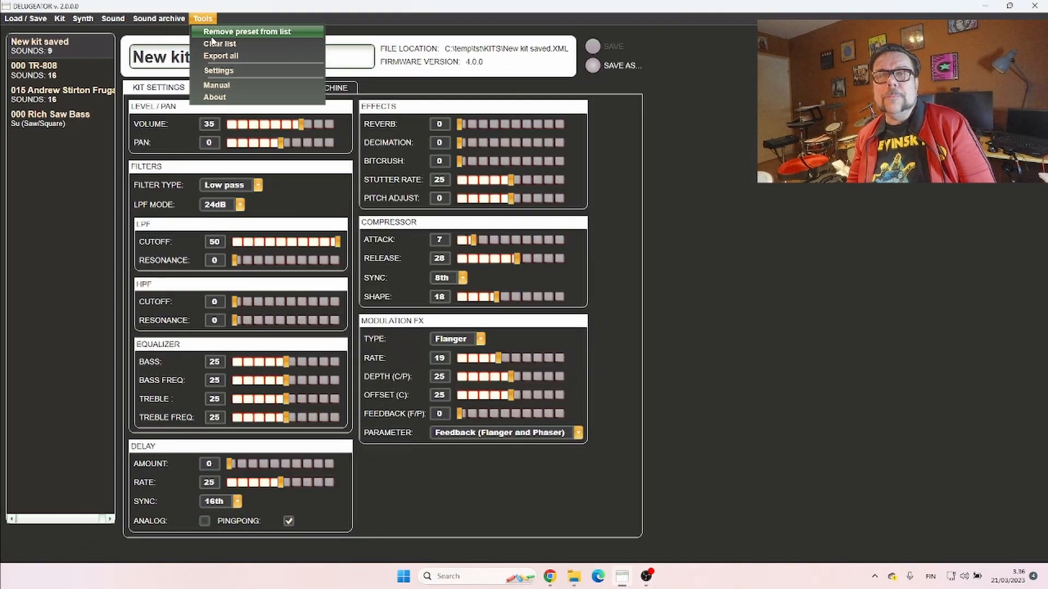
pyautogui.click(210, 34)
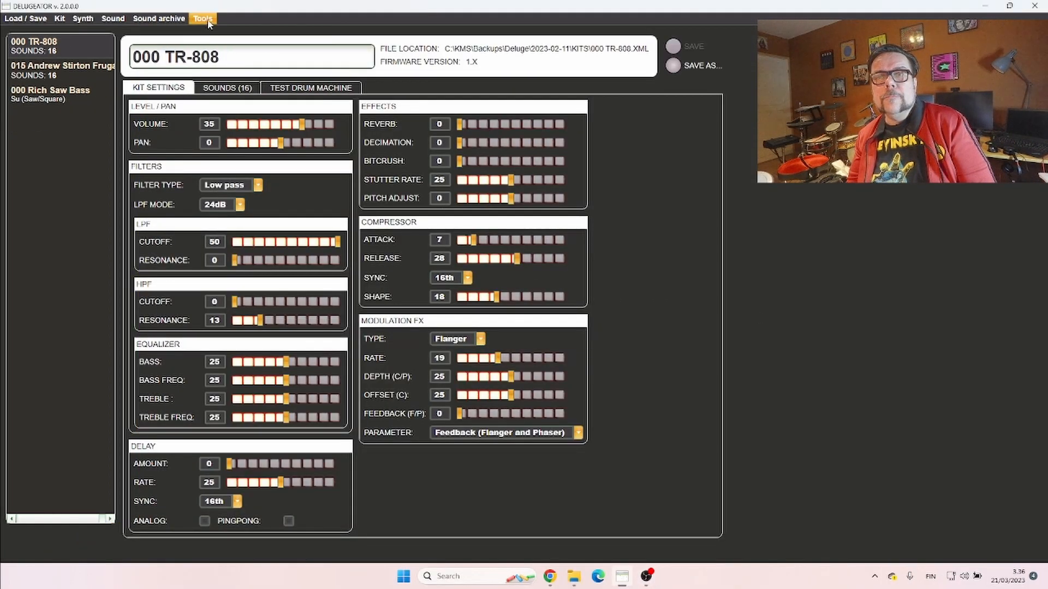
pyautogui.click(202, 19)
pyautogui.click(219, 44)
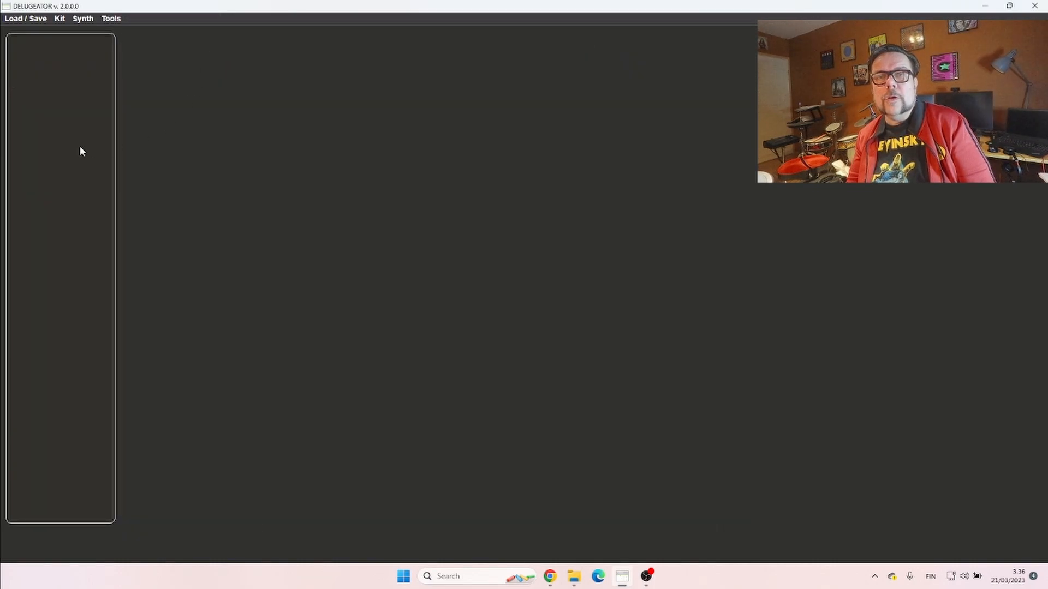
# - Generate three random synth presets in the emptied preset list
pyautogui.click(80, 19)
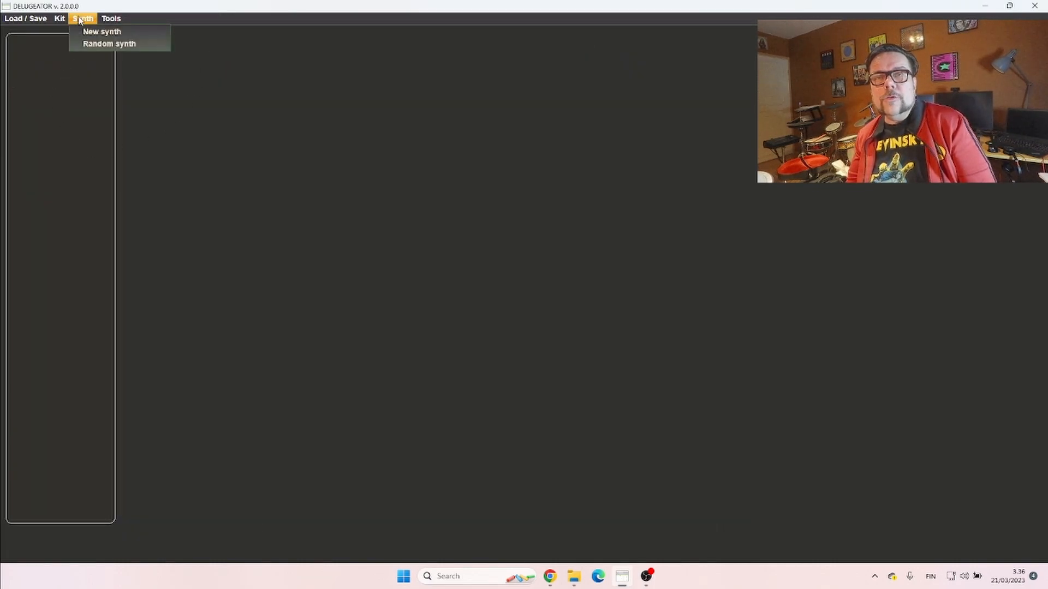
pyautogui.click(100, 46)
pyautogui.click(87, 19)
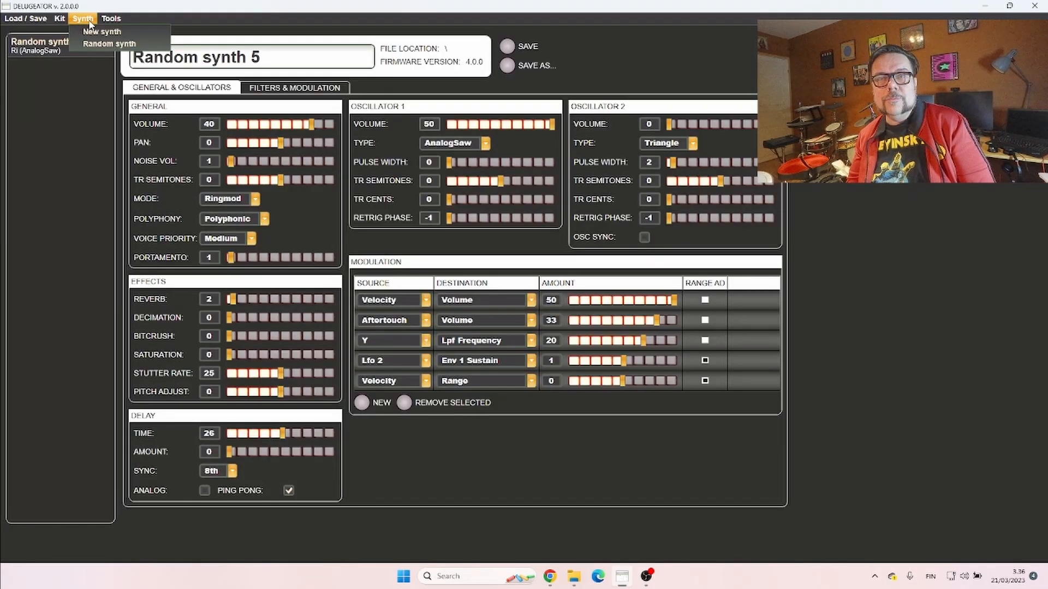
pyautogui.click(94, 44)
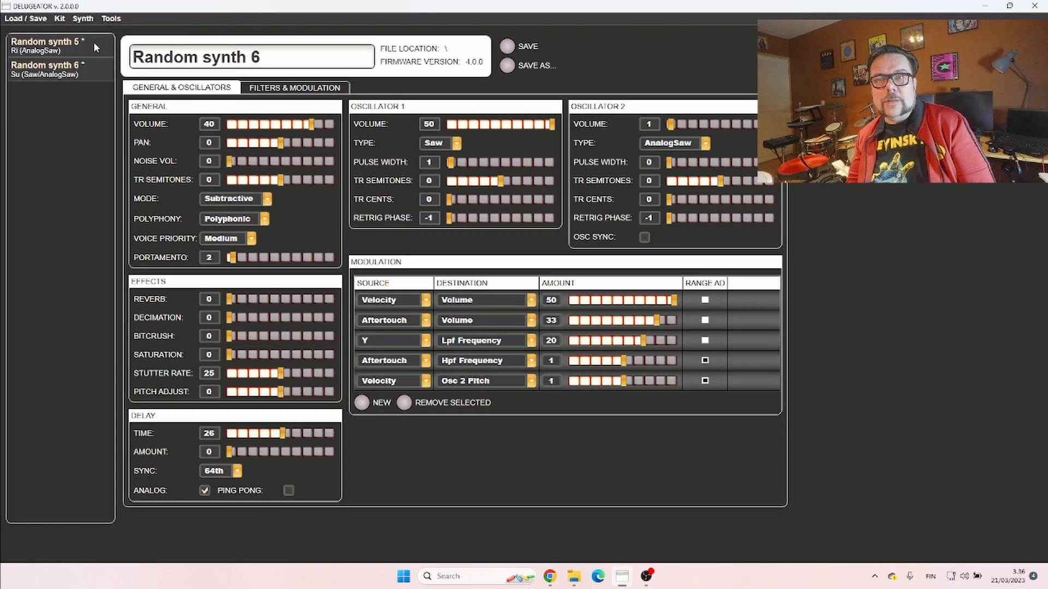
pyautogui.click(85, 20)
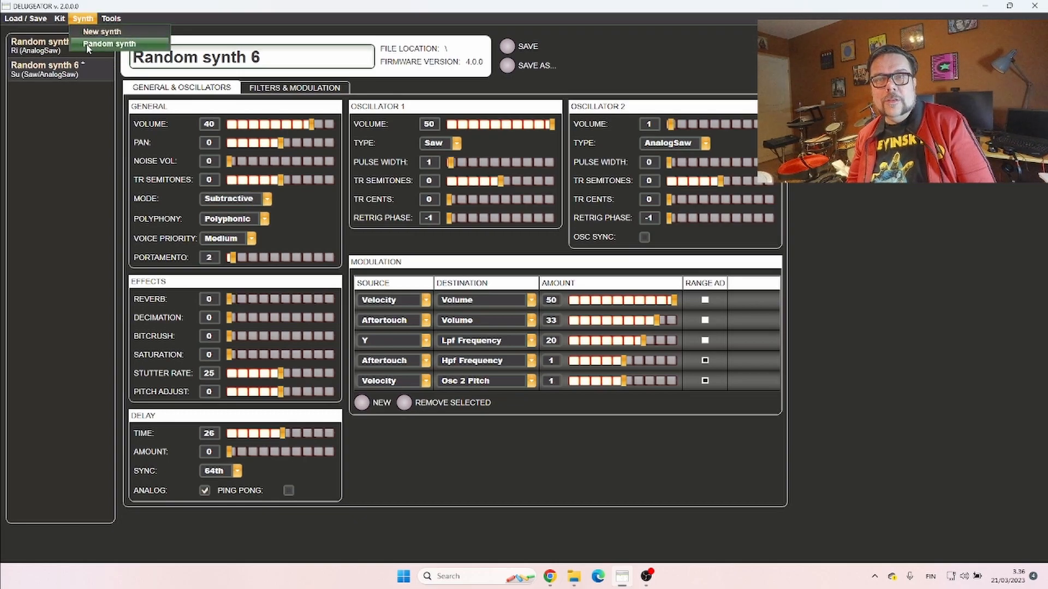
pyautogui.click(86, 44)
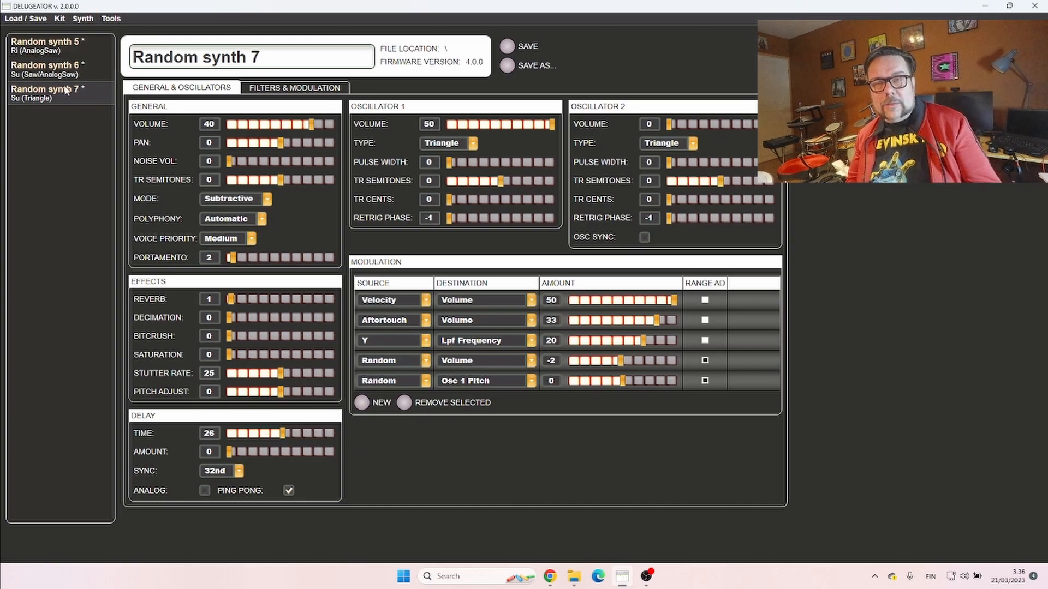
# - In the random synth settings, enable randomization for Effects and ModFX
pyautogui.click(117, 20)
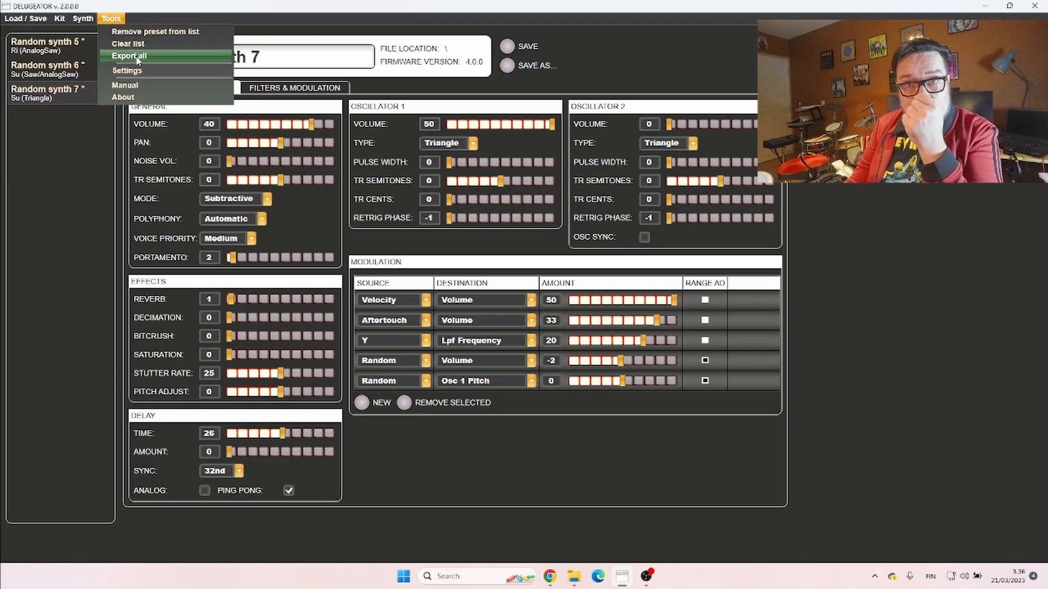
pyautogui.click(129, 70)
pyautogui.click(454, 161)
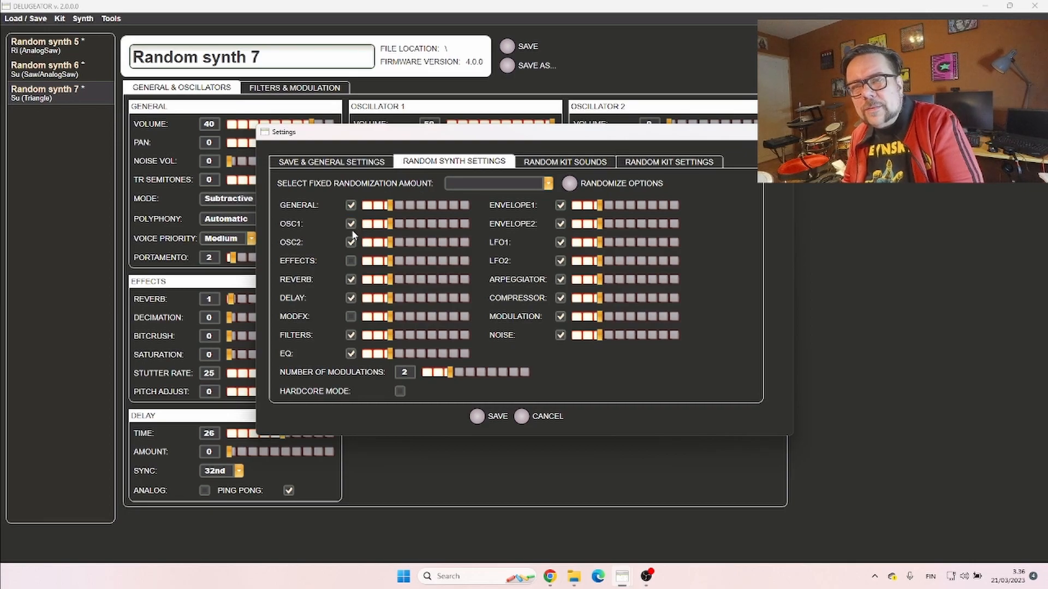
pyautogui.click(351, 261)
pyautogui.click(350, 261)
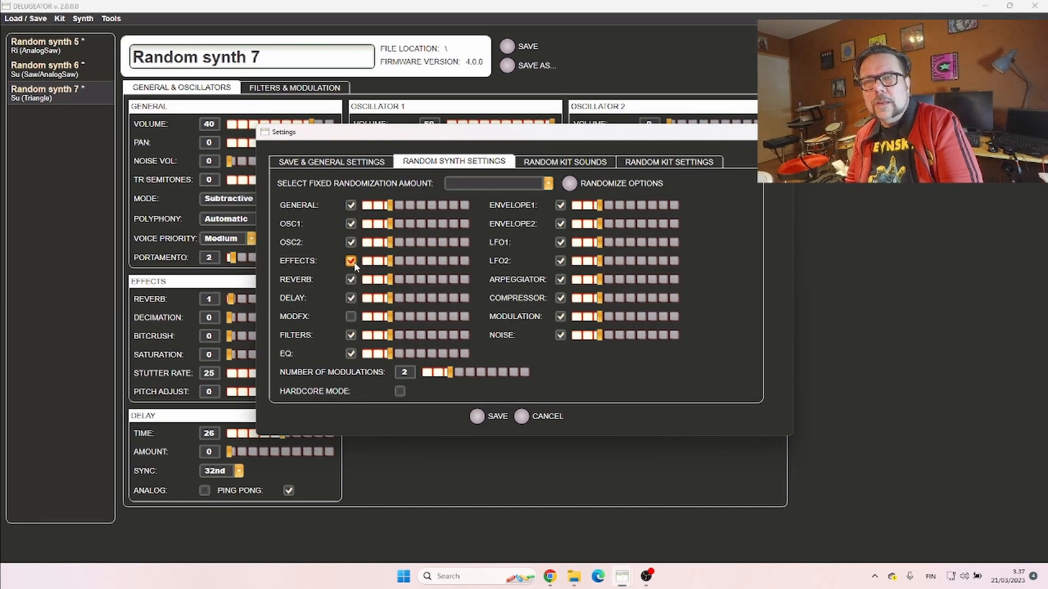
pyautogui.click(351, 316)
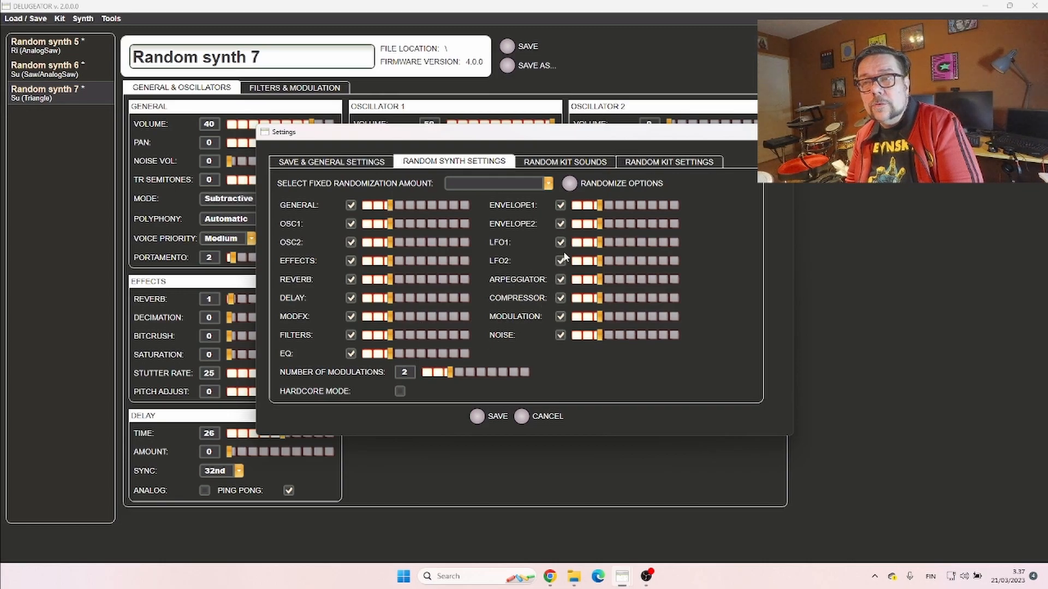
# - Raise the General randomization amount for random synths to slightly above half
pyautogui.moveTo(388, 207); pyautogui.dragTo(430, 213)
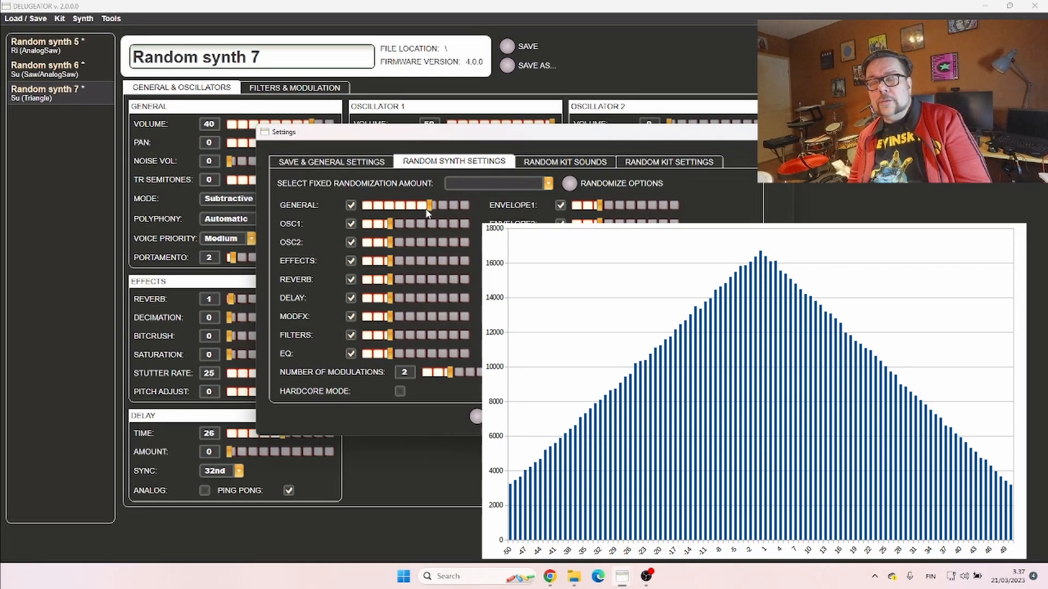
pyautogui.click(420, 207)
pyautogui.moveTo(420, 208)
pyautogui.mouseDown()
pyautogui.moveTo(375, 208)
pyautogui.moveTo(431, 218)
pyautogui.mouseUp()
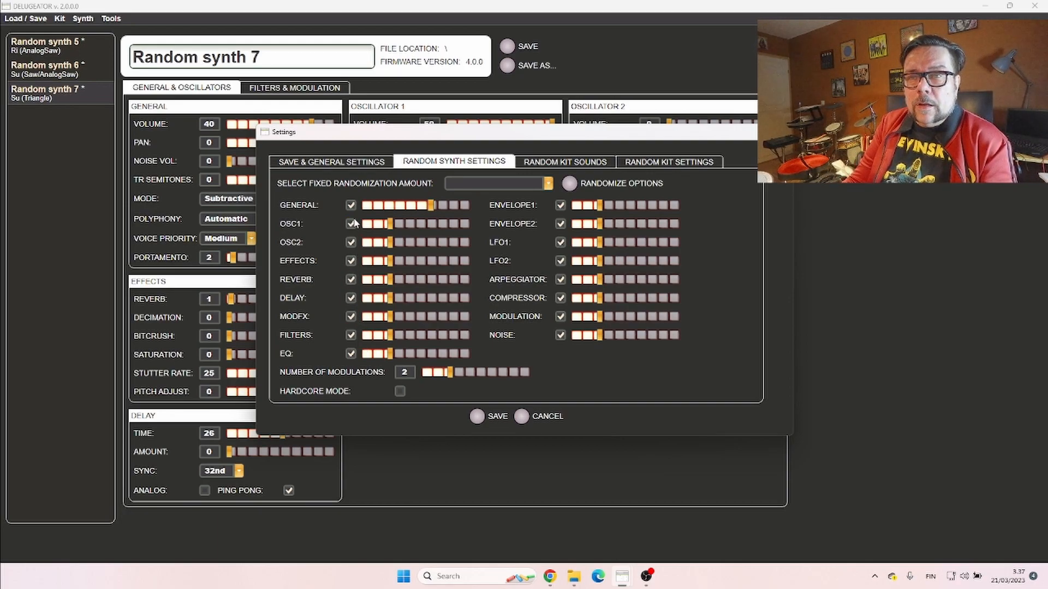
pyautogui.moveTo(431, 210); pyautogui.dragTo(422, 211)
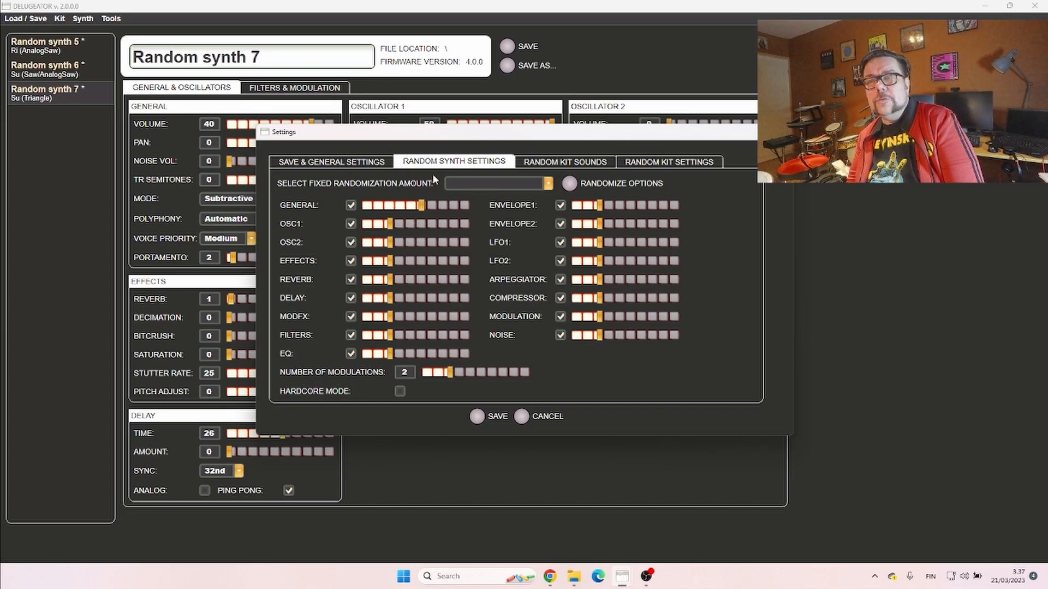
# - Try the fixed randomization amounts Wilder, Mild, Really wild and Extreme (100%) in turn for random synths
pyautogui.click(547, 185)
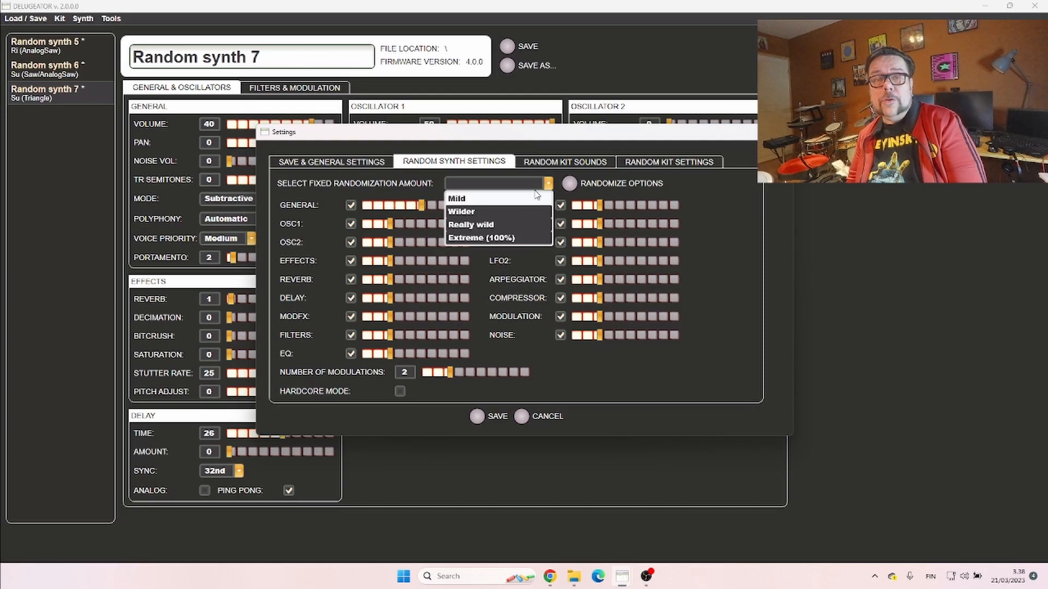
pyautogui.click(510, 213)
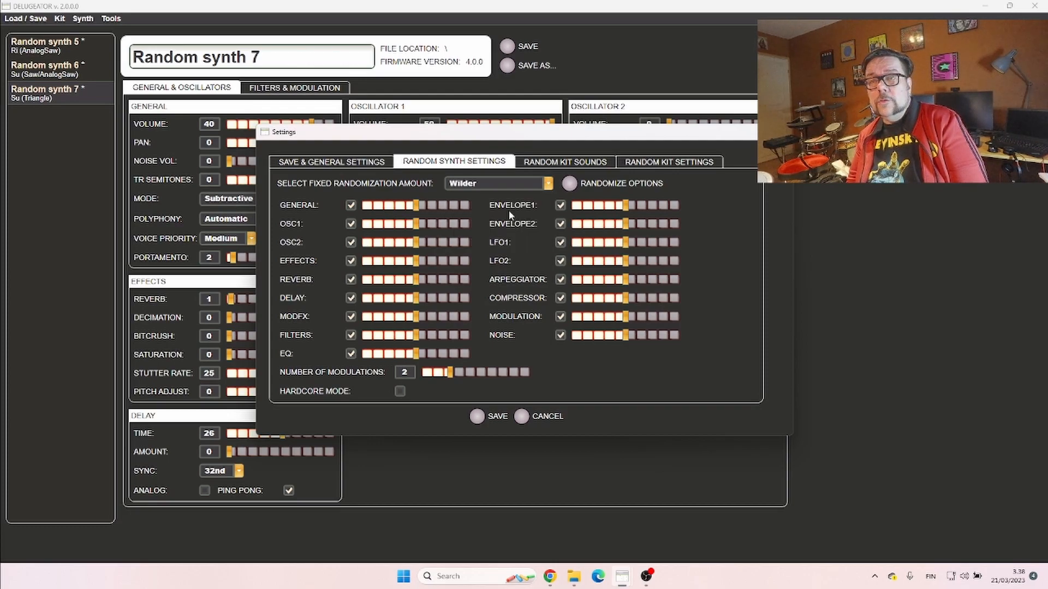
pyautogui.click(547, 184)
pyautogui.click(526, 197)
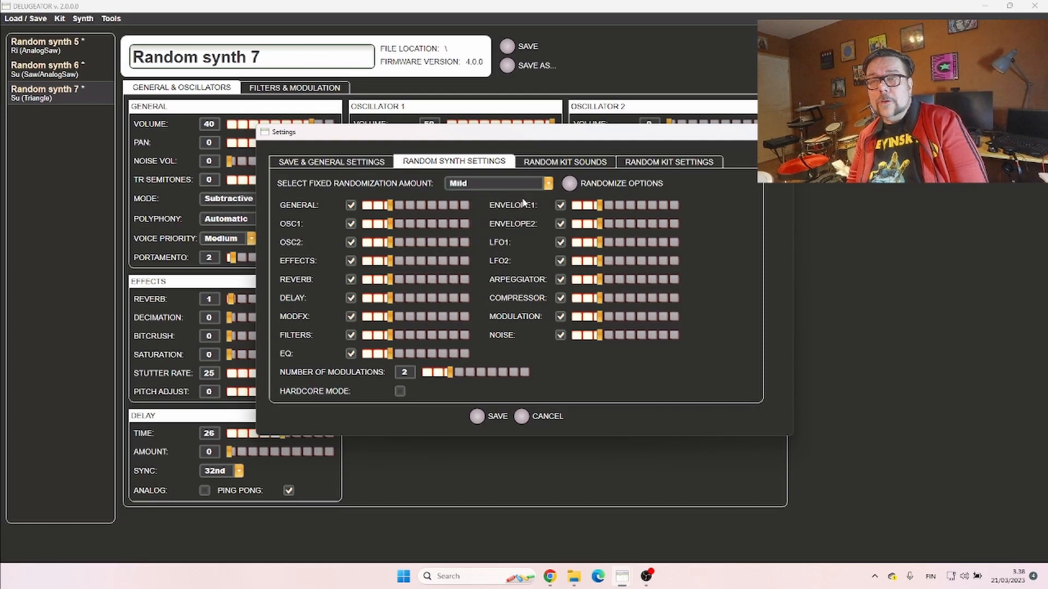
pyautogui.click(546, 186)
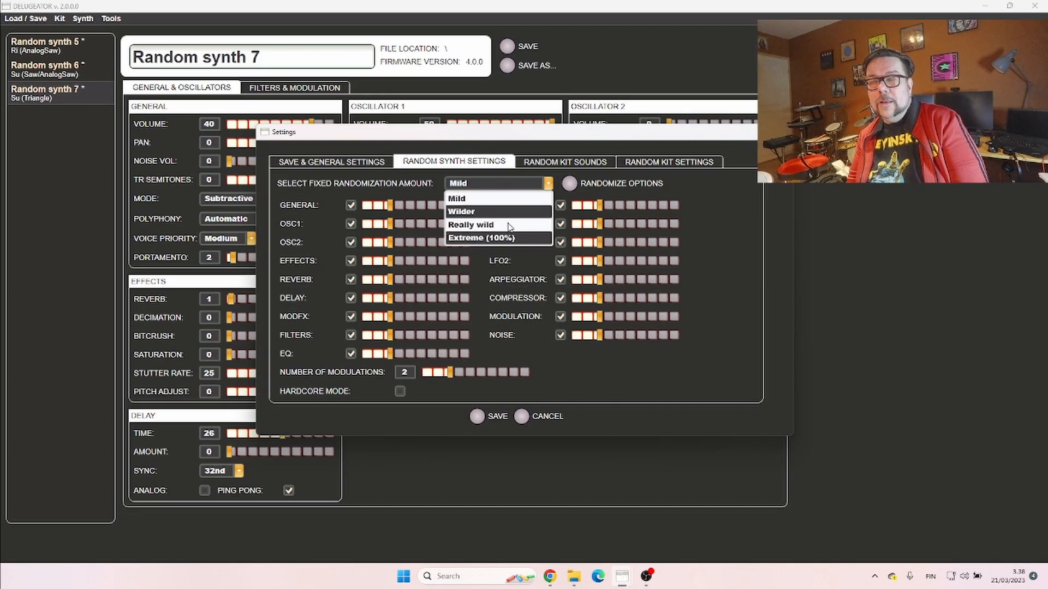
pyautogui.click(509, 221)
pyautogui.click(548, 184)
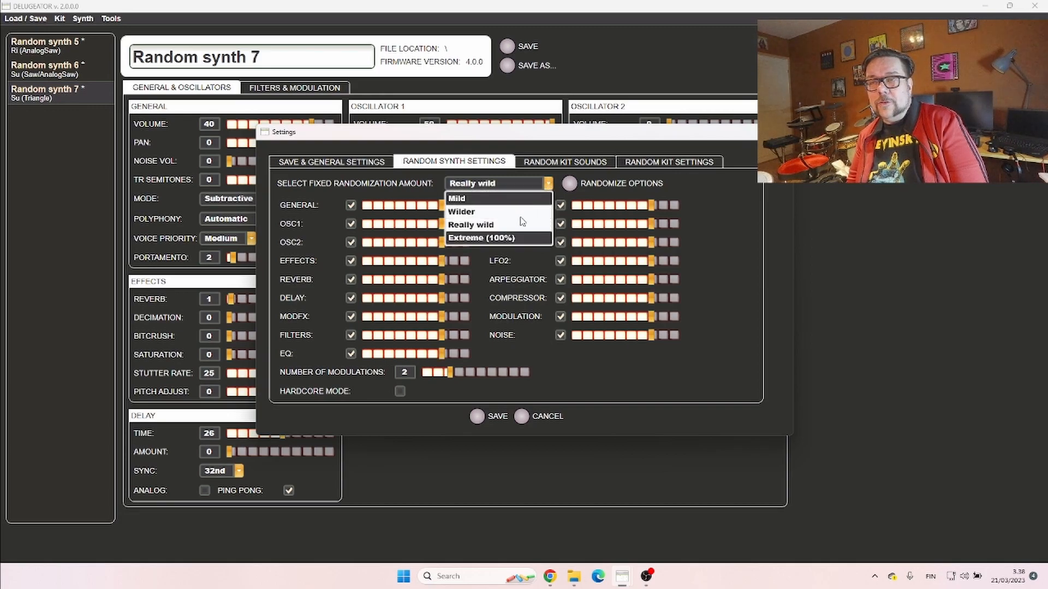
pyautogui.click(511, 238)
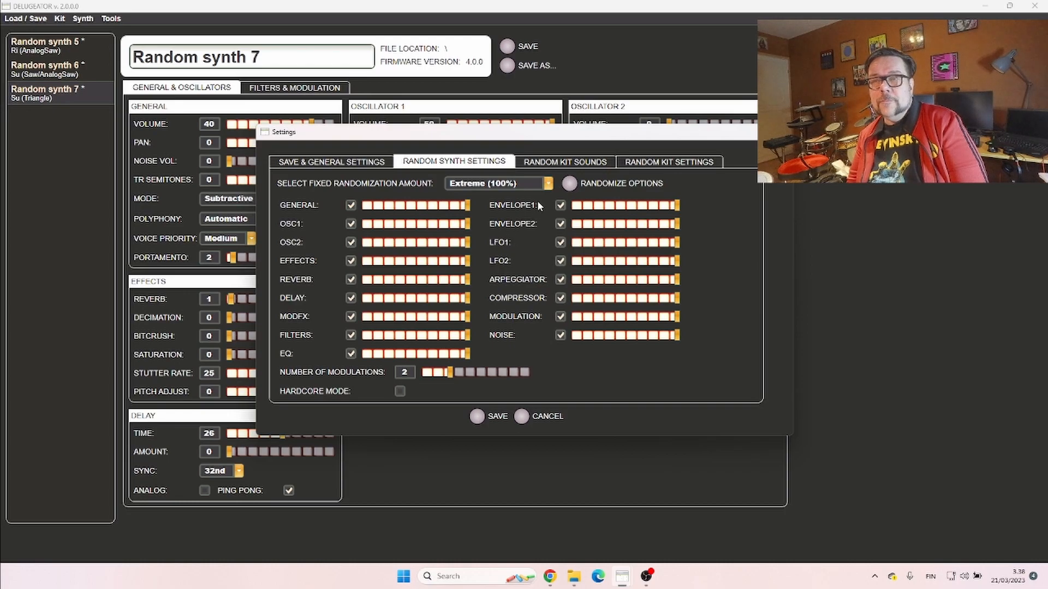
# - Set the fixed randomization amount for random synths to Wilder
pyautogui.click(544, 185)
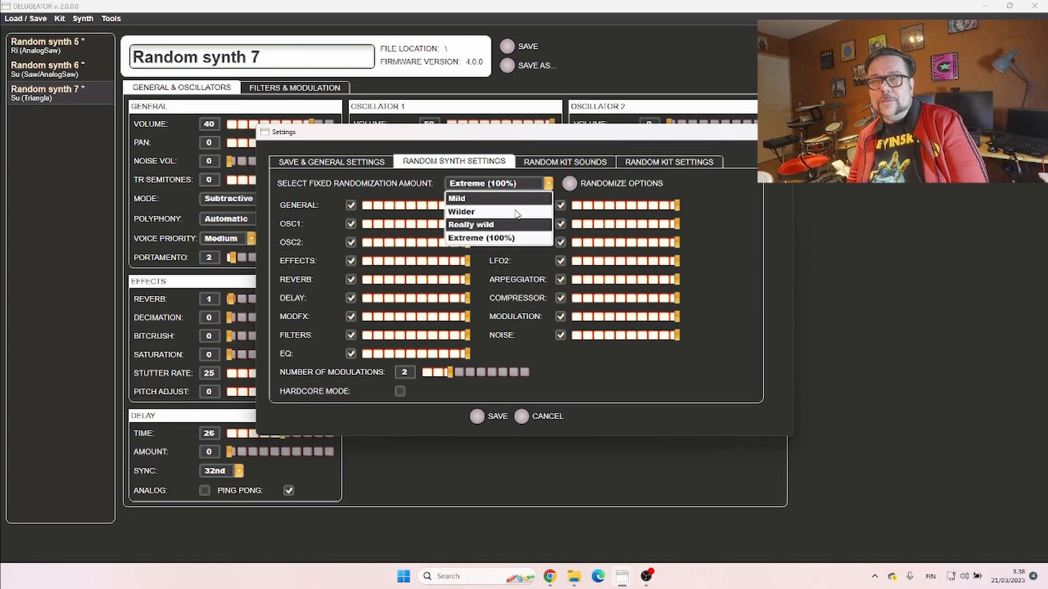
pyautogui.click(515, 212)
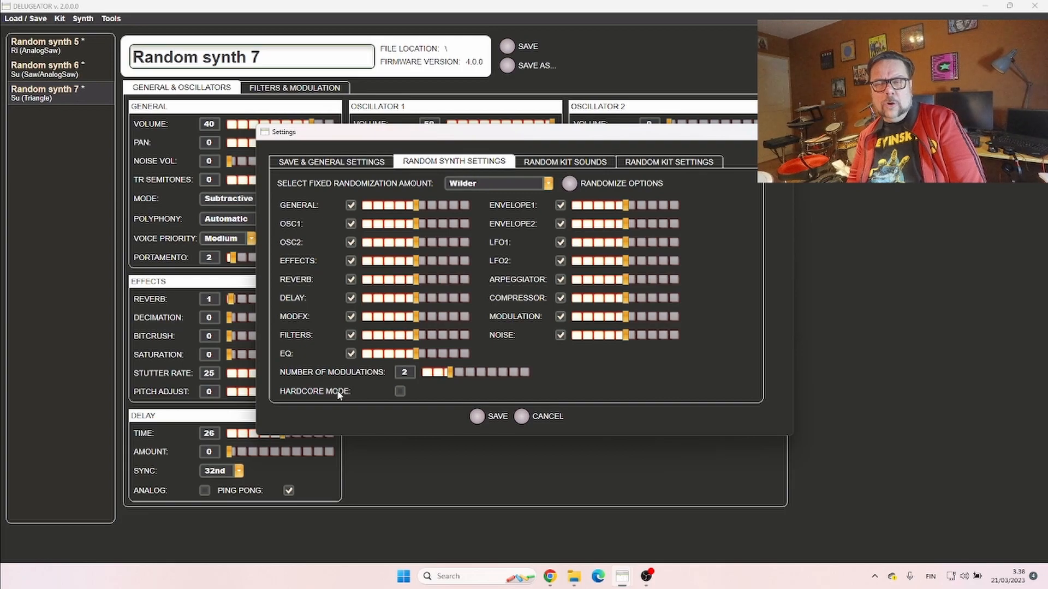
pyautogui.click(400, 392)
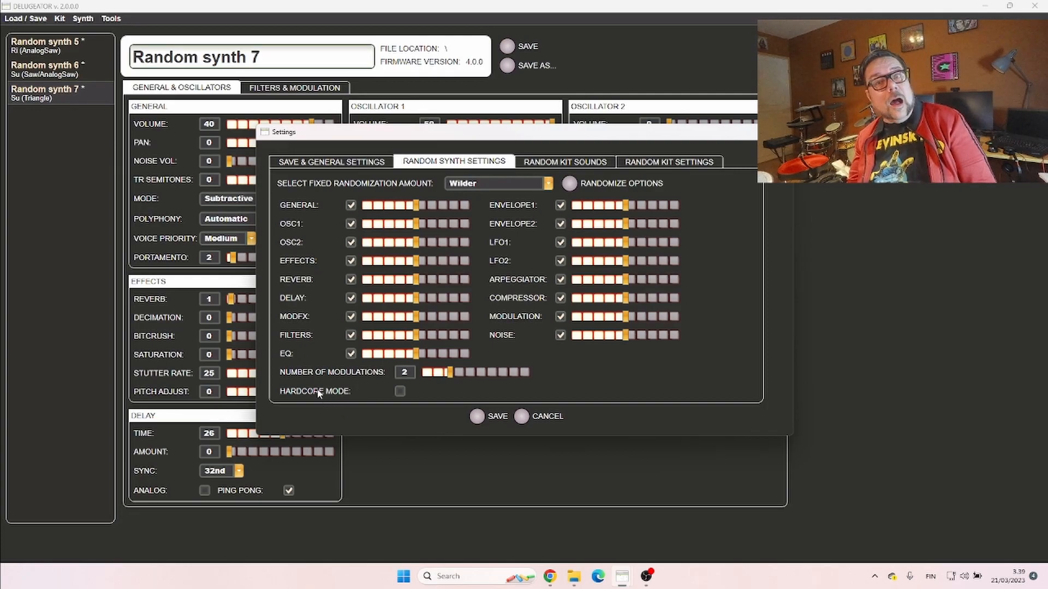
# - Try Hardcore mode in the random synth settings and switch it back off
pyautogui.click(400, 391)
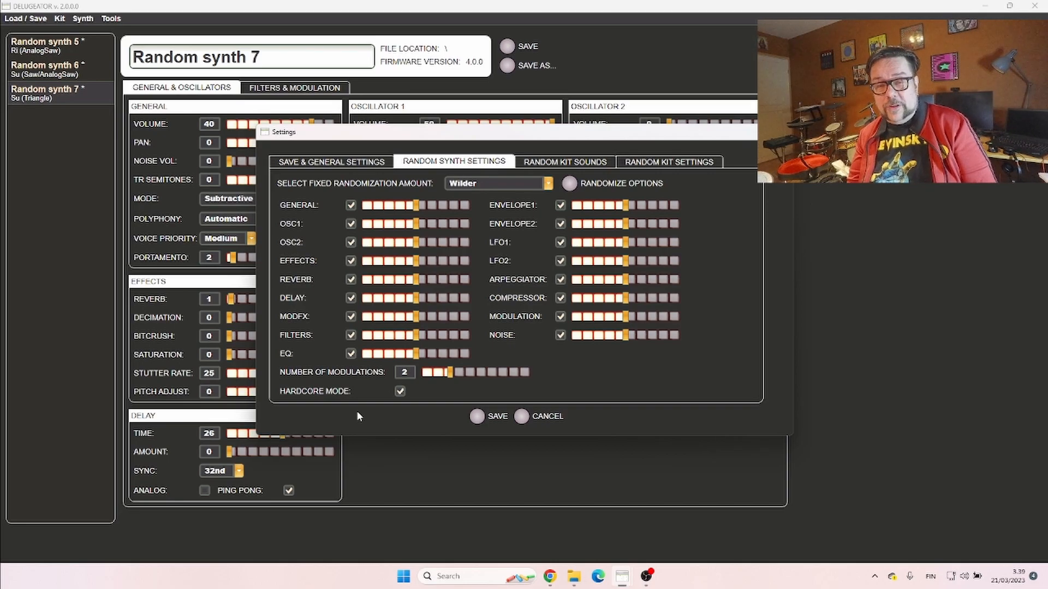
pyautogui.click(400, 392)
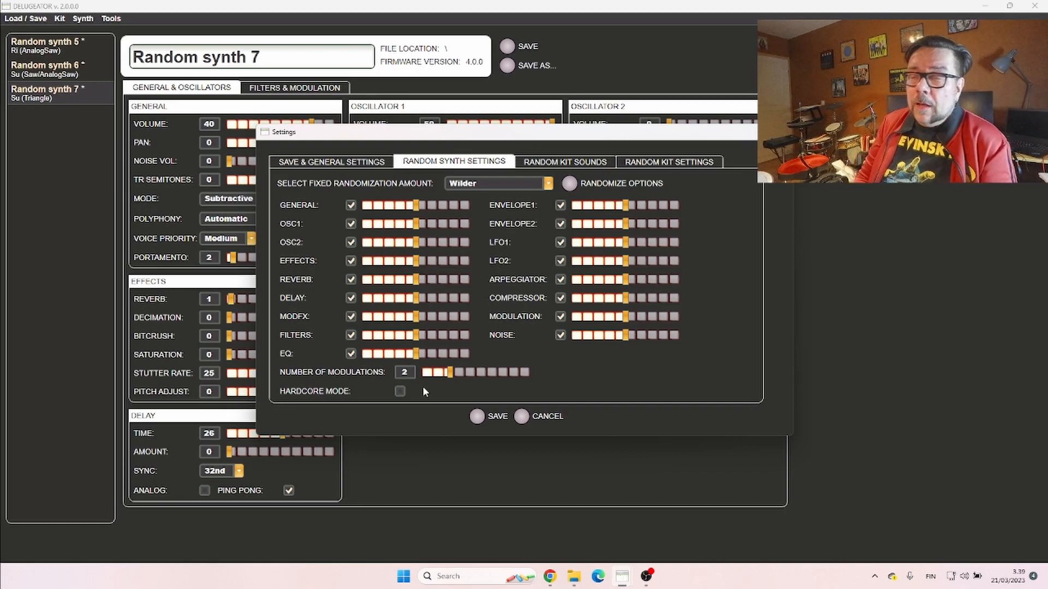
# - Randomize the random synth options twice and generate a new random synth with them
pyautogui.click(569, 184)
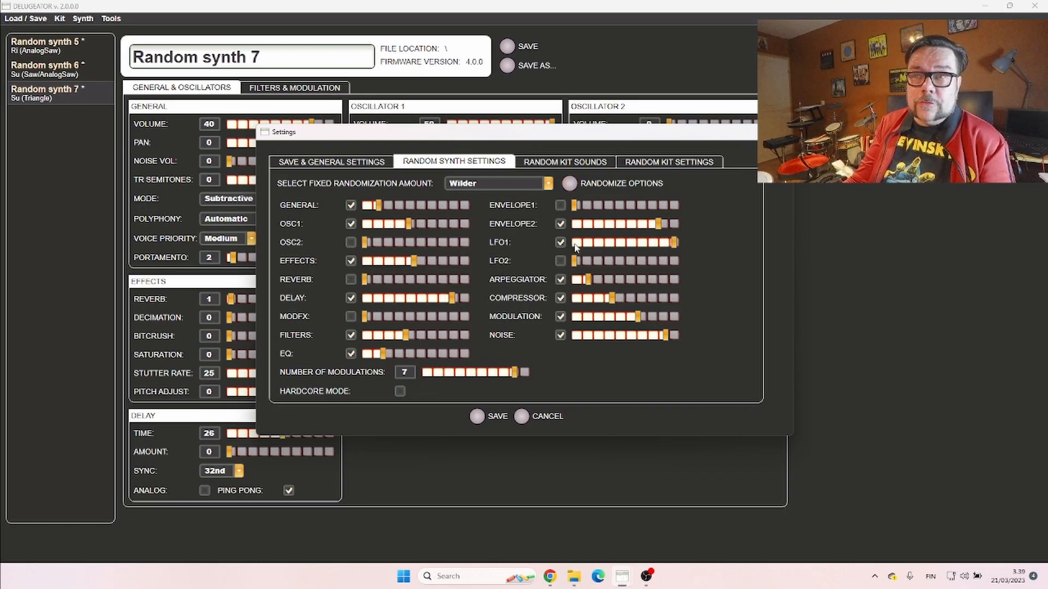
pyautogui.click(569, 183)
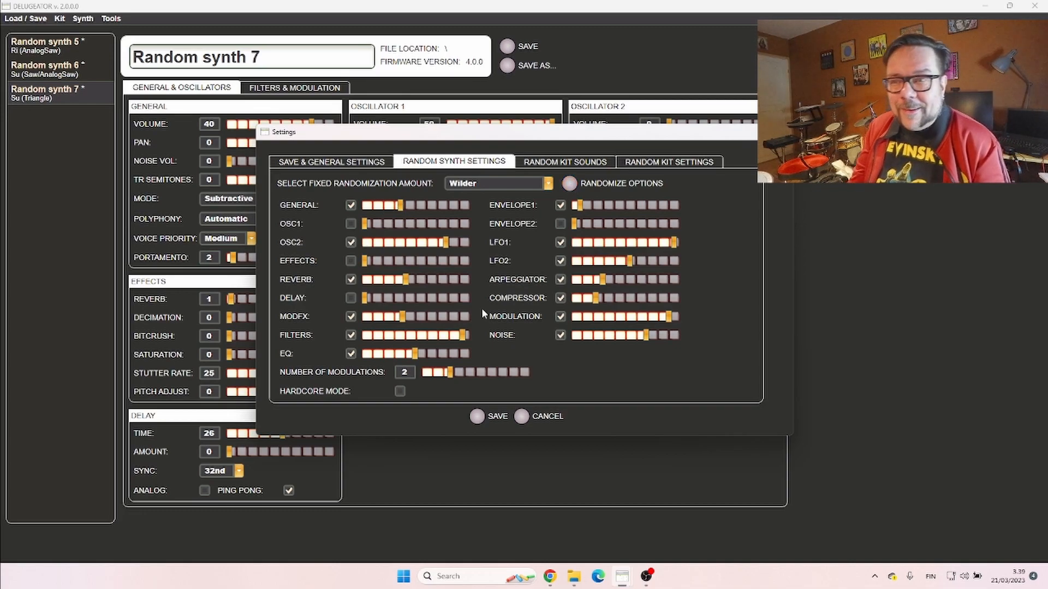
pyautogui.click(82, 41)
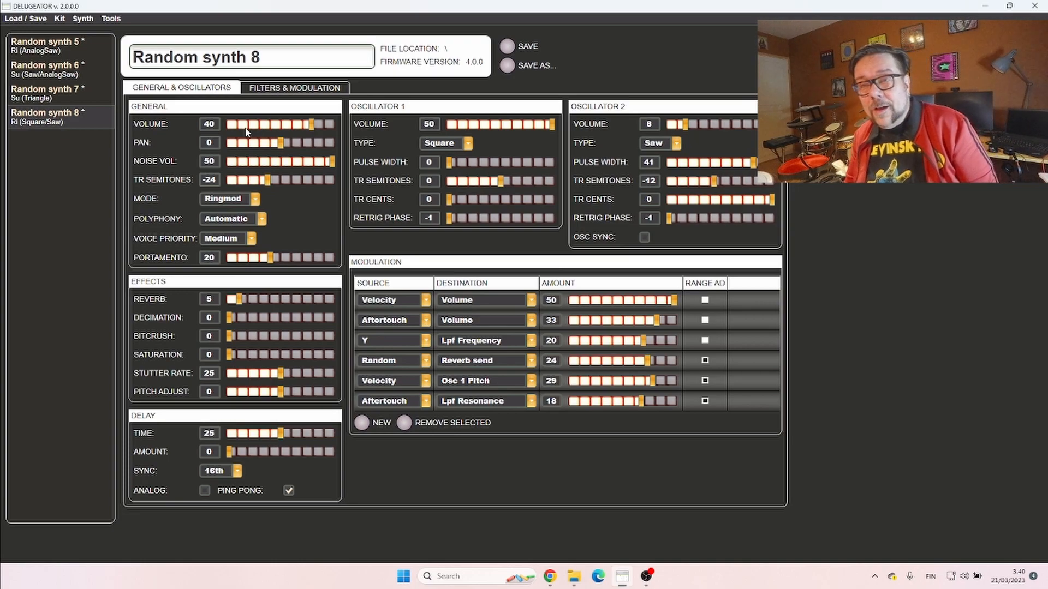
pyautogui.click(266, 63)
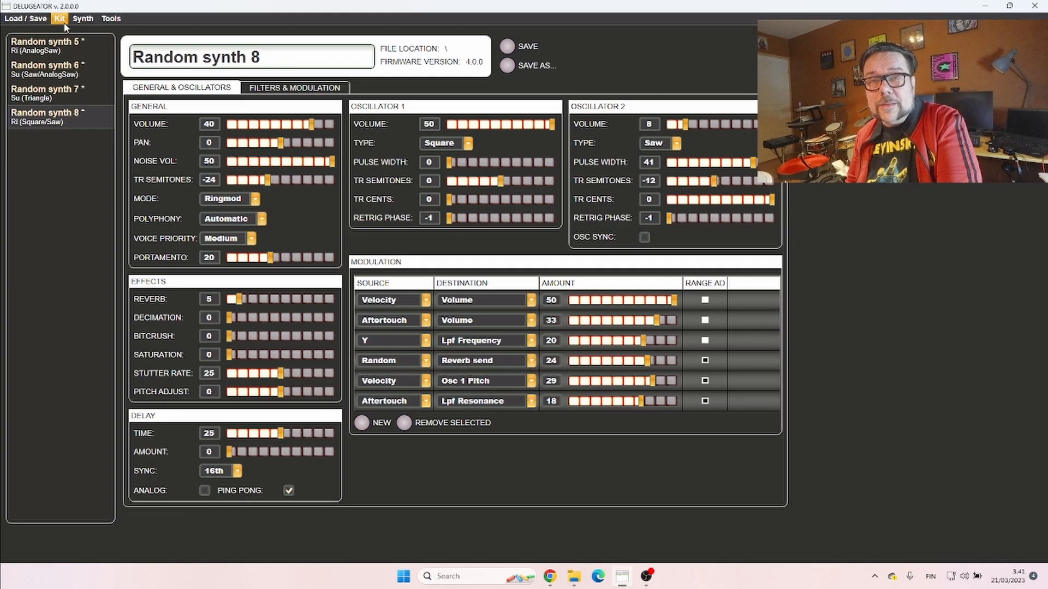
# - Review the random kit sound folders, random kit settings and fixed randomization amounts, and save the settings unchanged
pyautogui.click(106, 20)
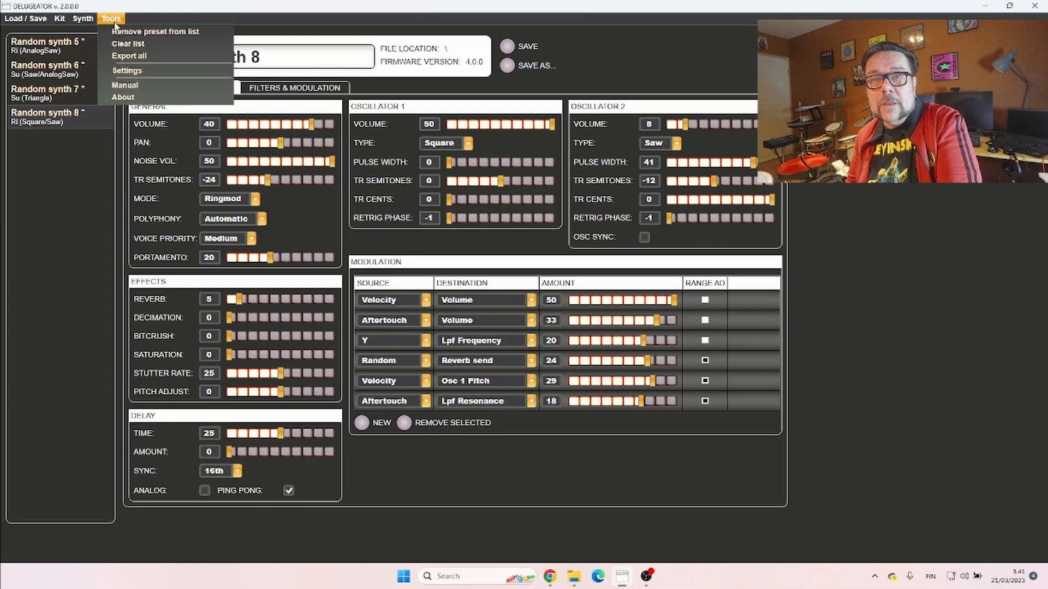
pyautogui.click(148, 69)
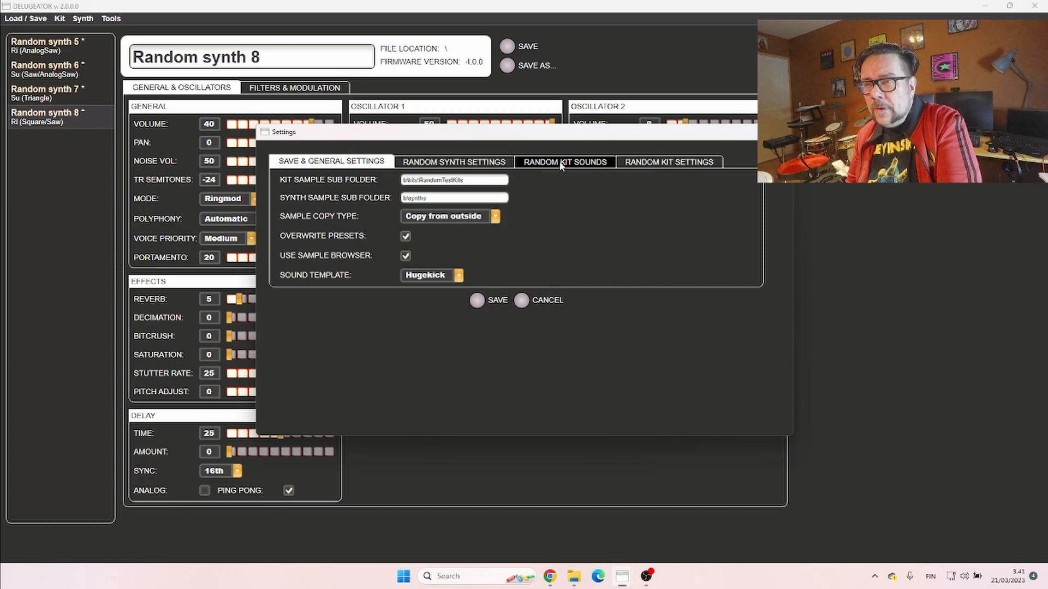
pyautogui.click(597, 166)
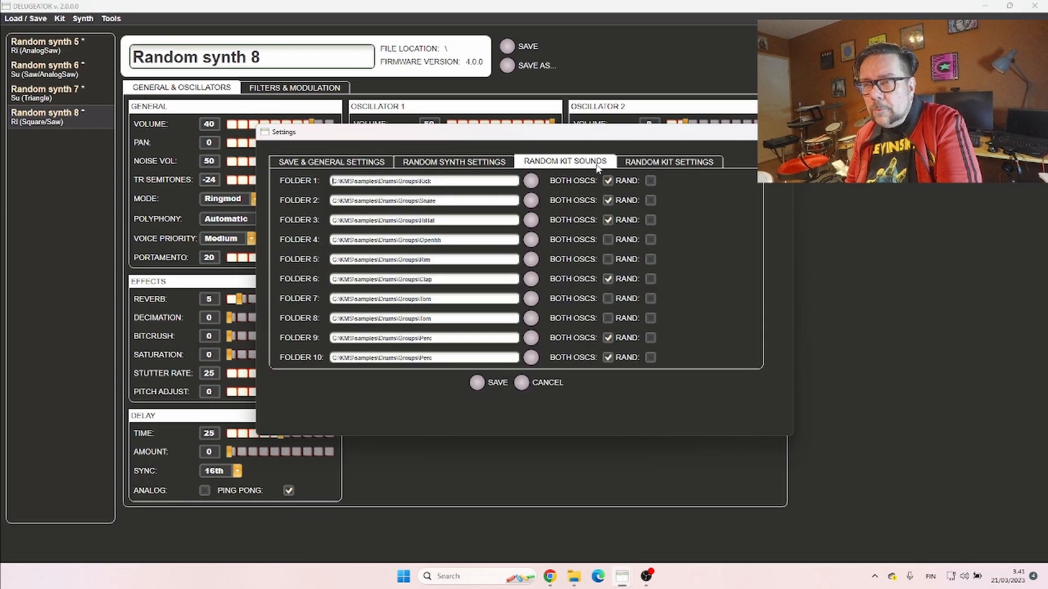
pyautogui.click(638, 162)
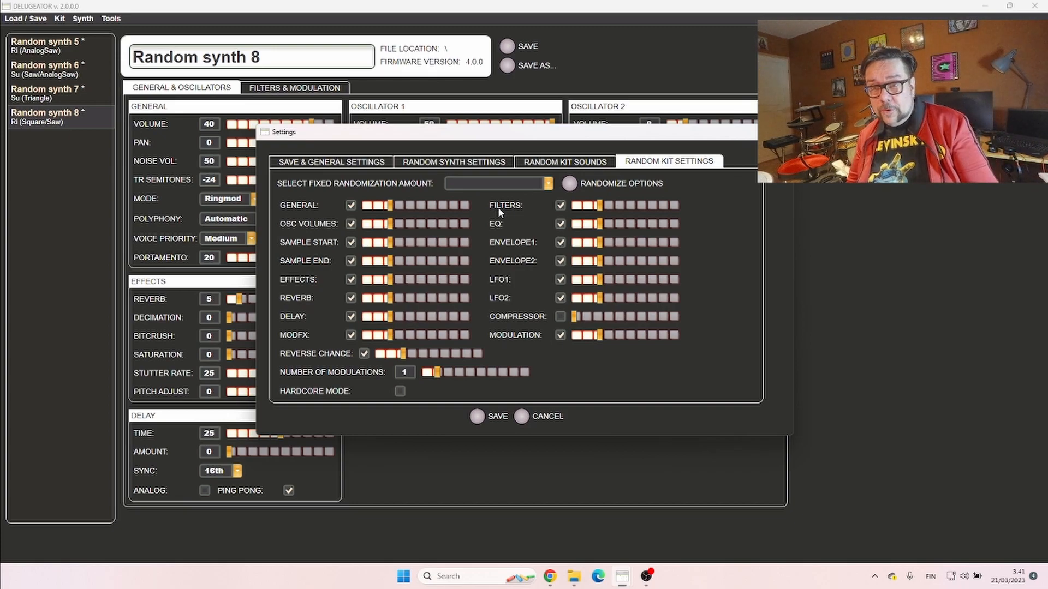
pyautogui.click(569, 165)
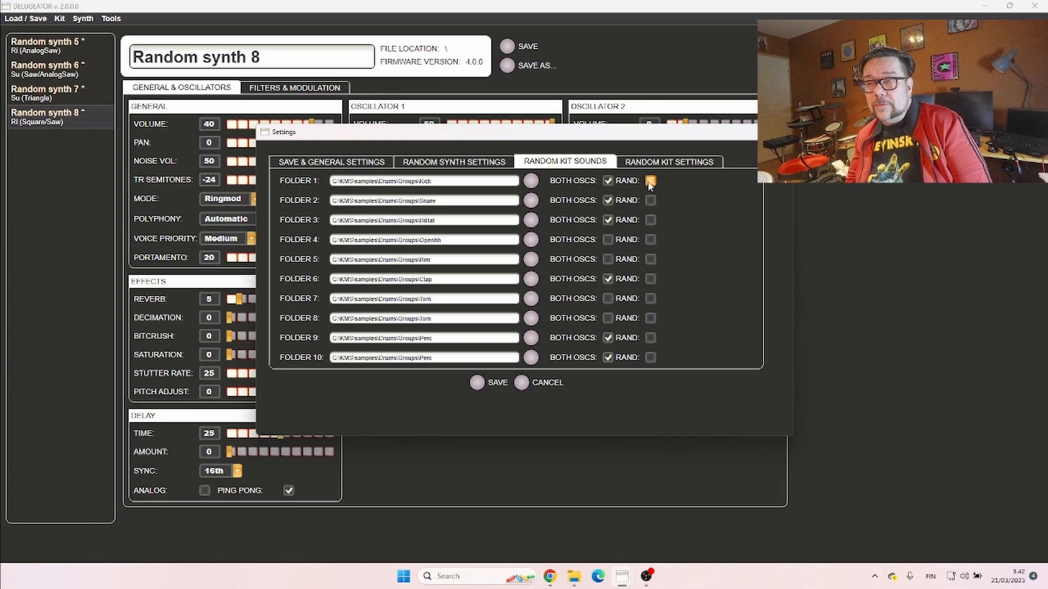
pyautogui.click(658, 162)
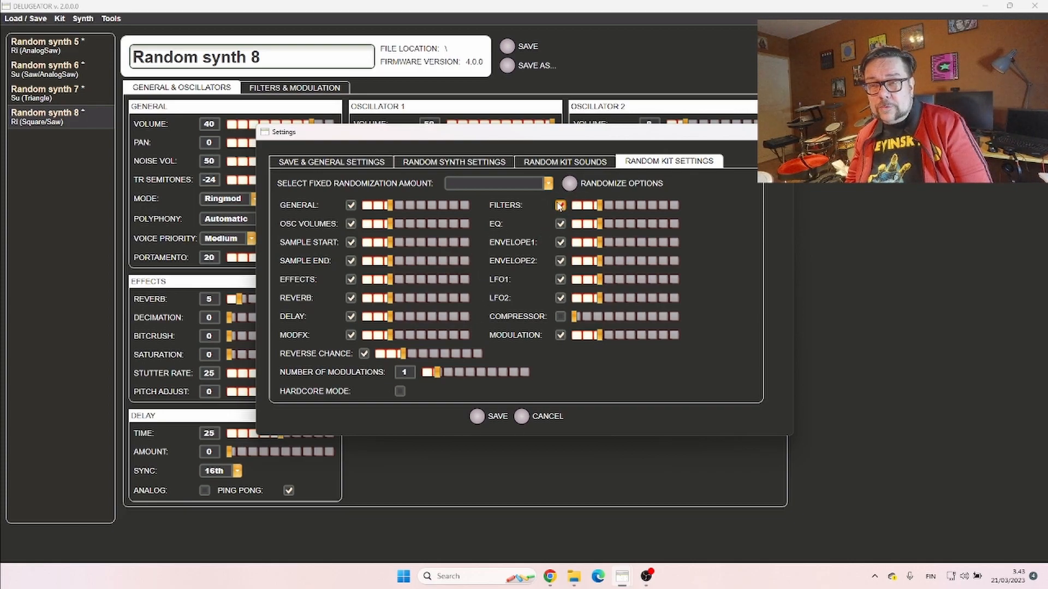
pyautogui.click(548, 184)
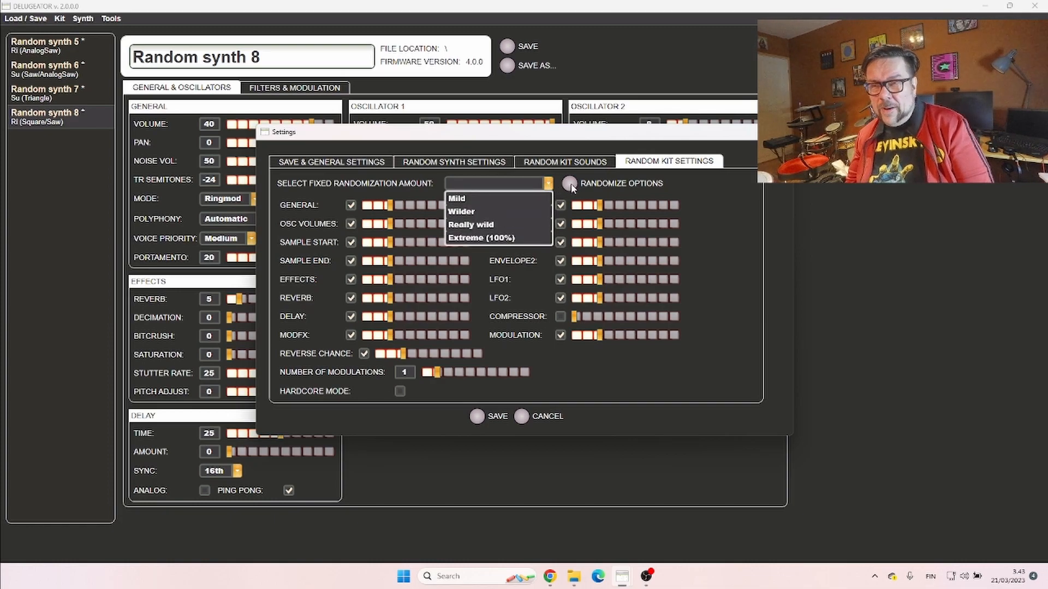
pyautogui.click(701, 257)
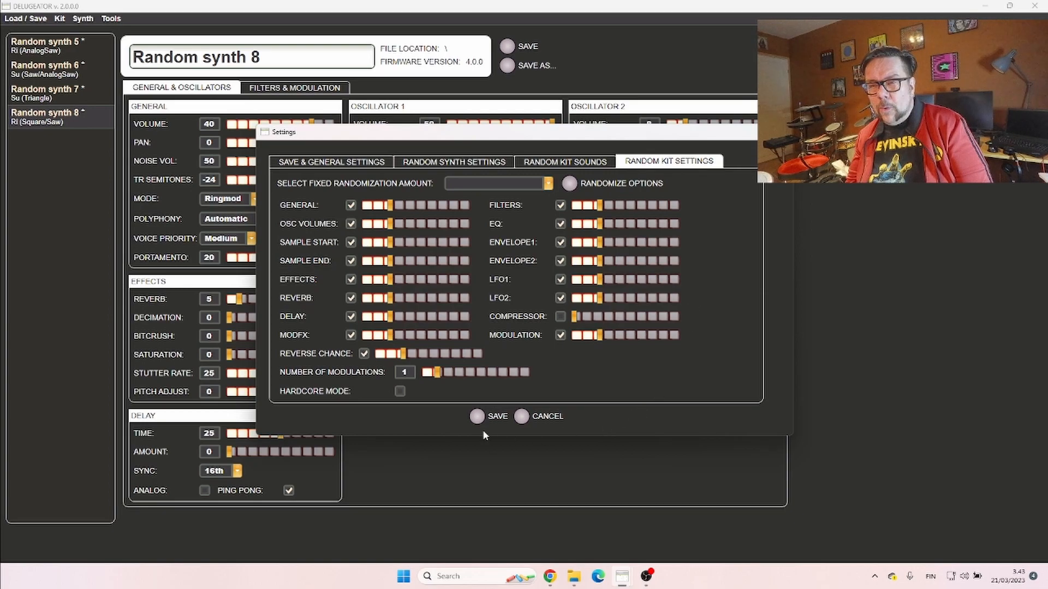
pyautogui.click(477, 417)
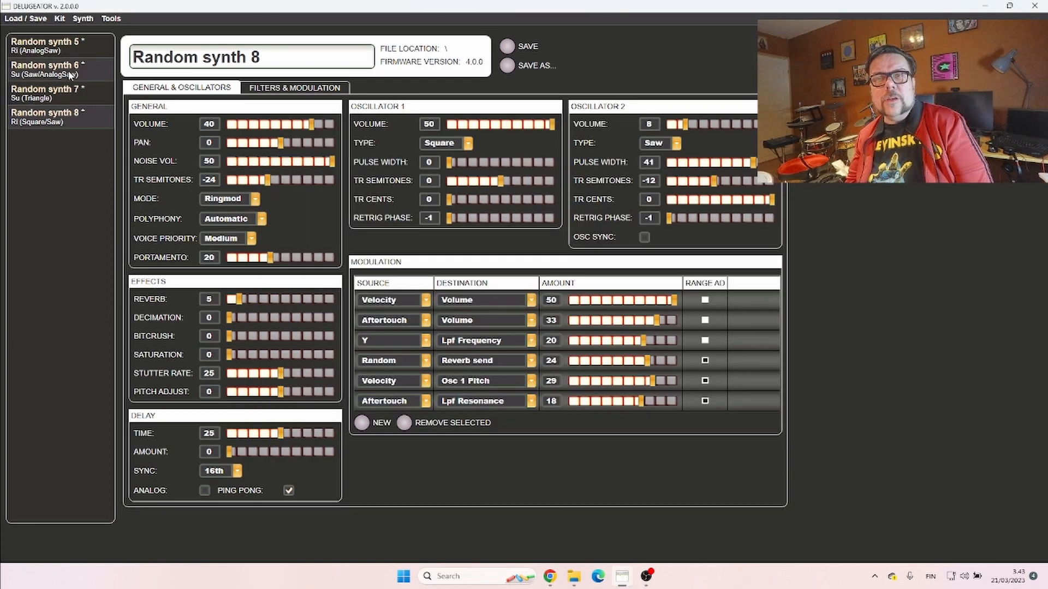
# - Generate a random kit and start playing it in the test drum machine
pyautogui.click(52, 20)
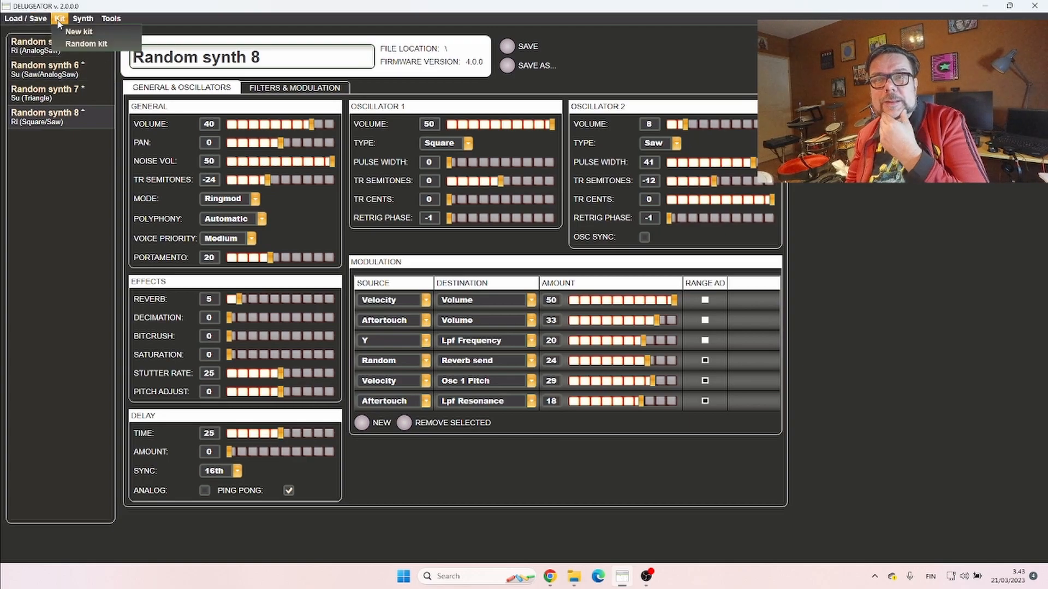
pyautogui.click(76, 43)
pyautogui.click(297, 88)
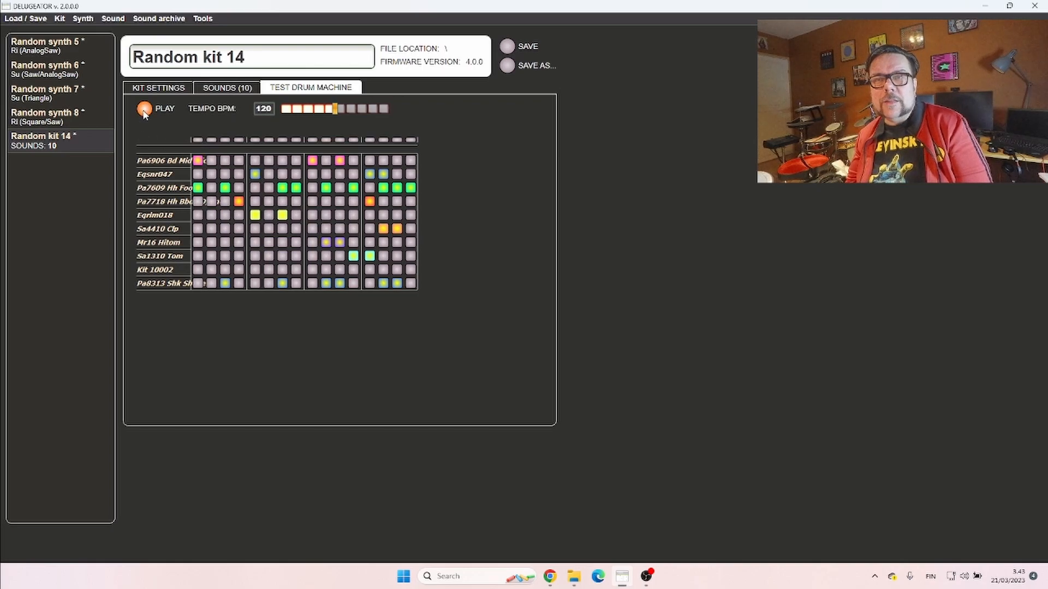
pyautogui.click(145, 112)
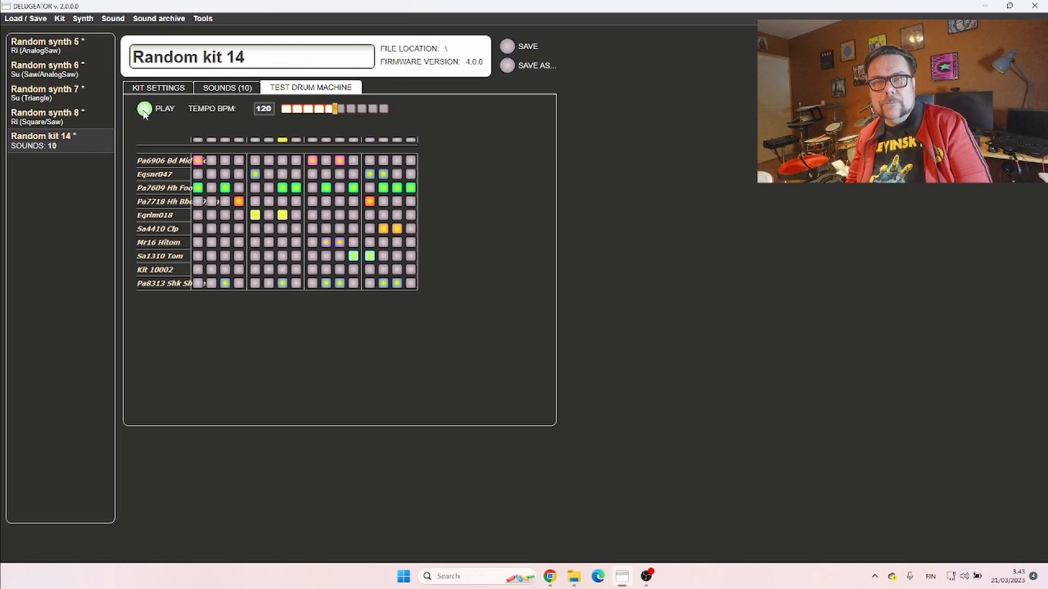
# - Generate five more random kits one after another while the test pattern plays, and stop playback
pyautogui.click(59, 19)
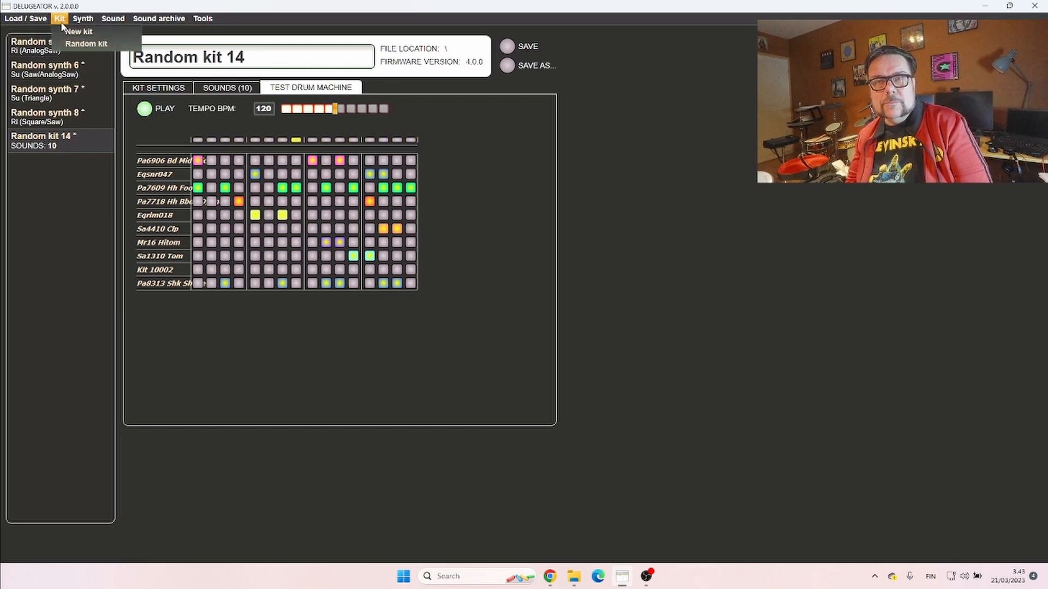
pyautogui.click(73, 44)
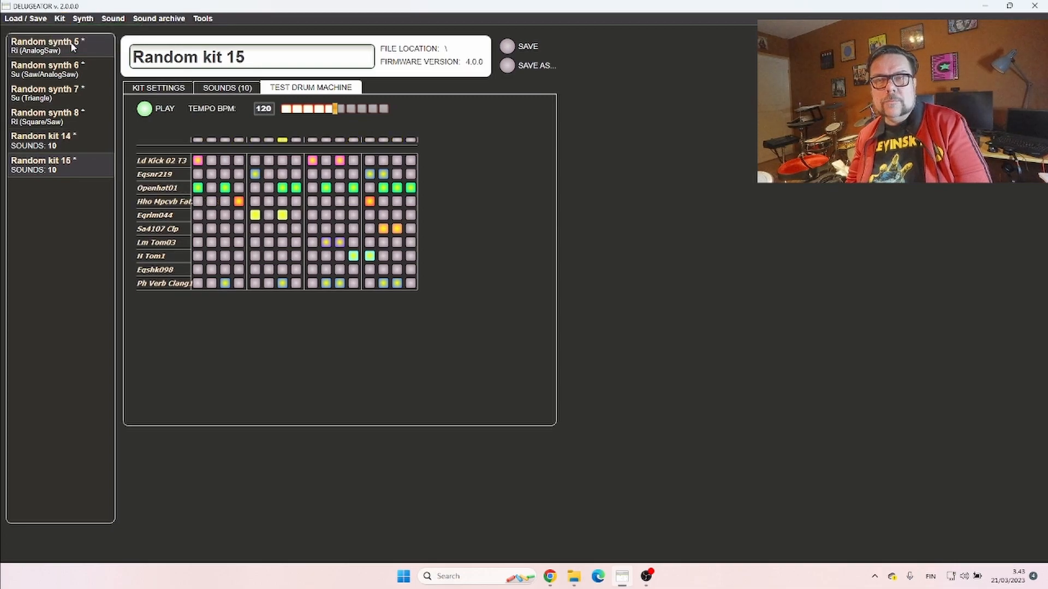
pyautogui.click(59, 18)
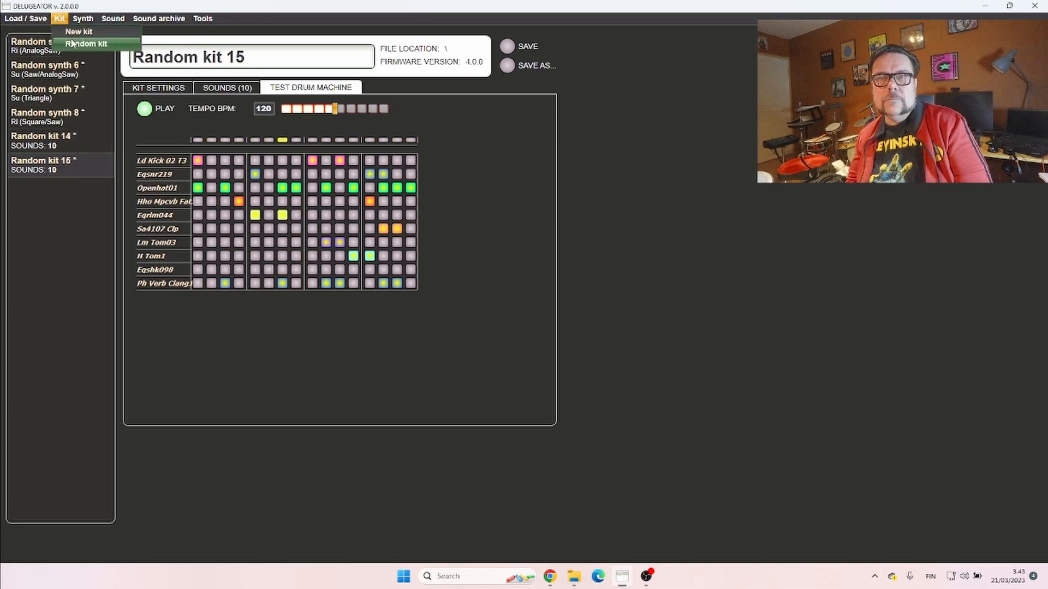
pyautogui.click(73, 45)
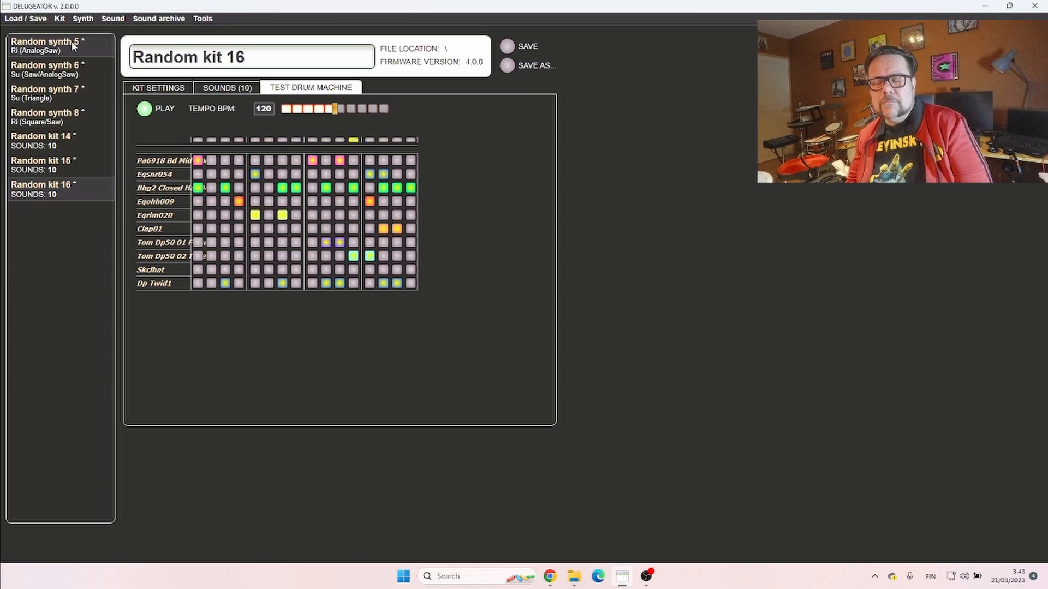
pyautogui.click(59, 19)
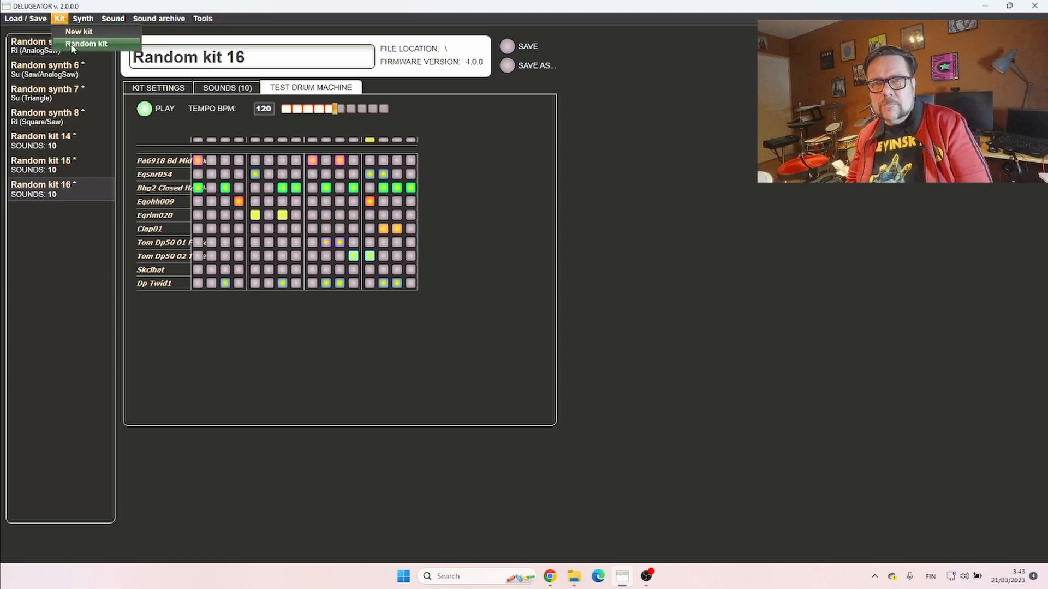
pyautogui.click(70, 43)
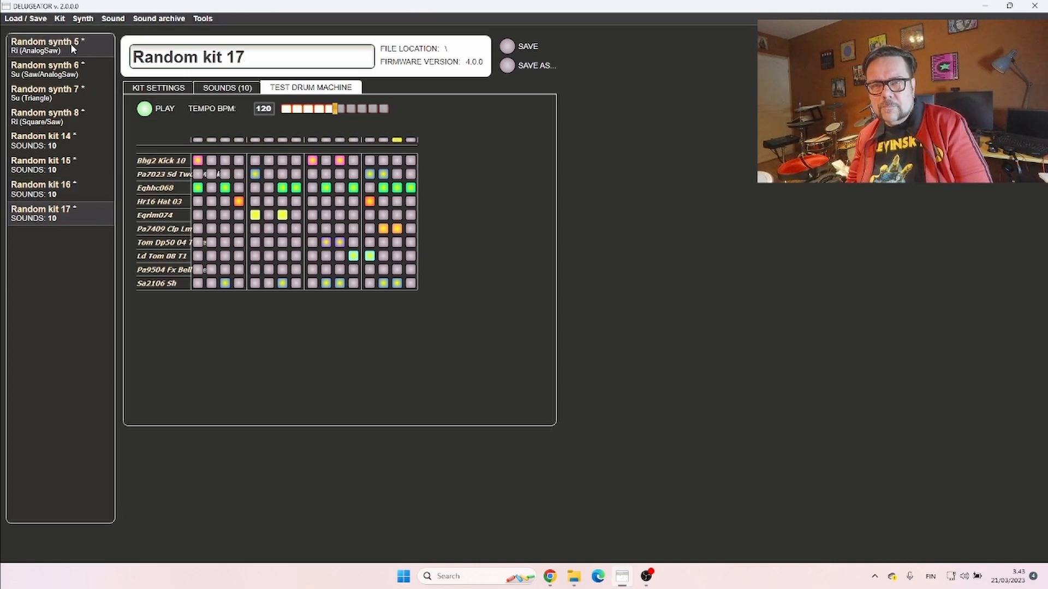
pyautogui.click(59, 18)
pyautogui.click(74, 45)
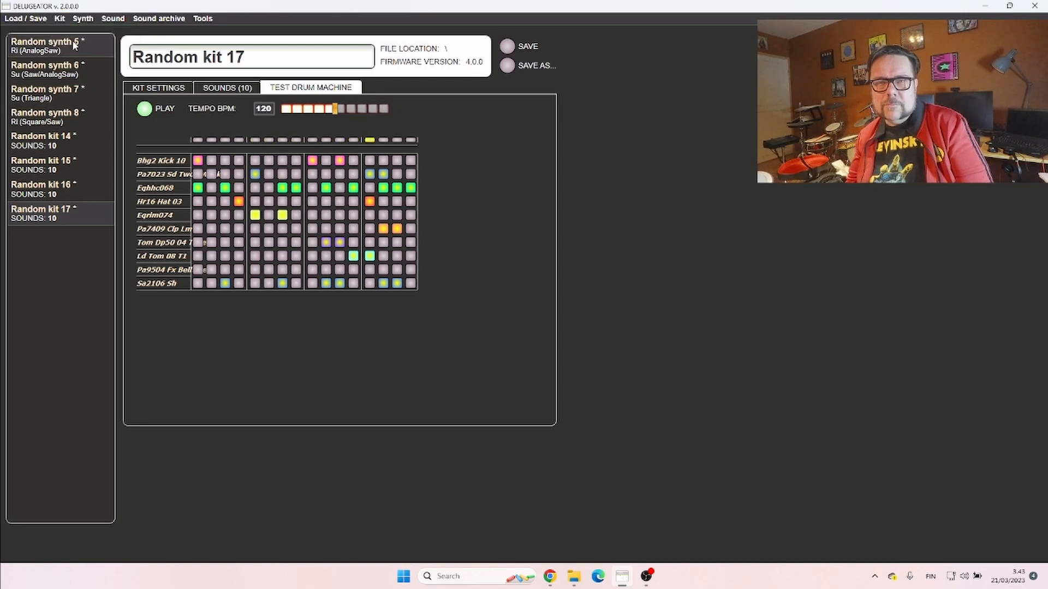
pyautogui.click(59, 18)
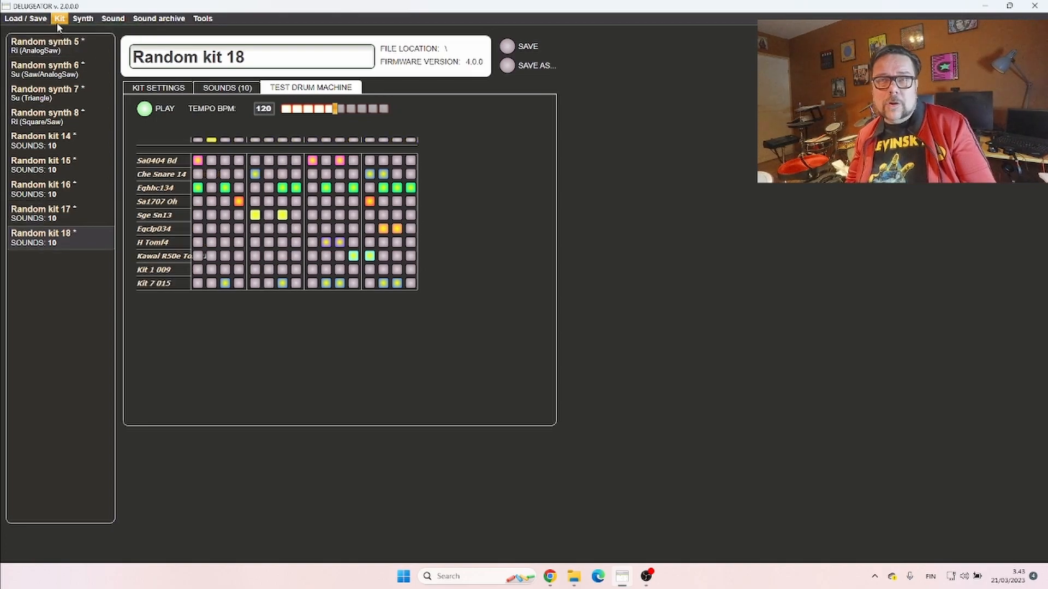
pyautogui.click(70, 44)
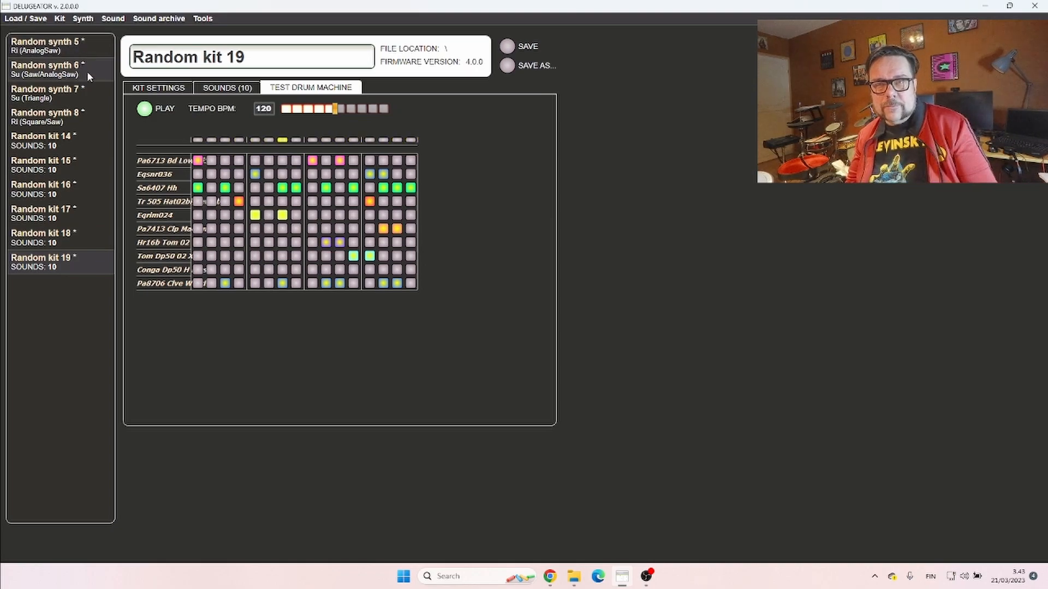
pyautogui.click(145, 111)
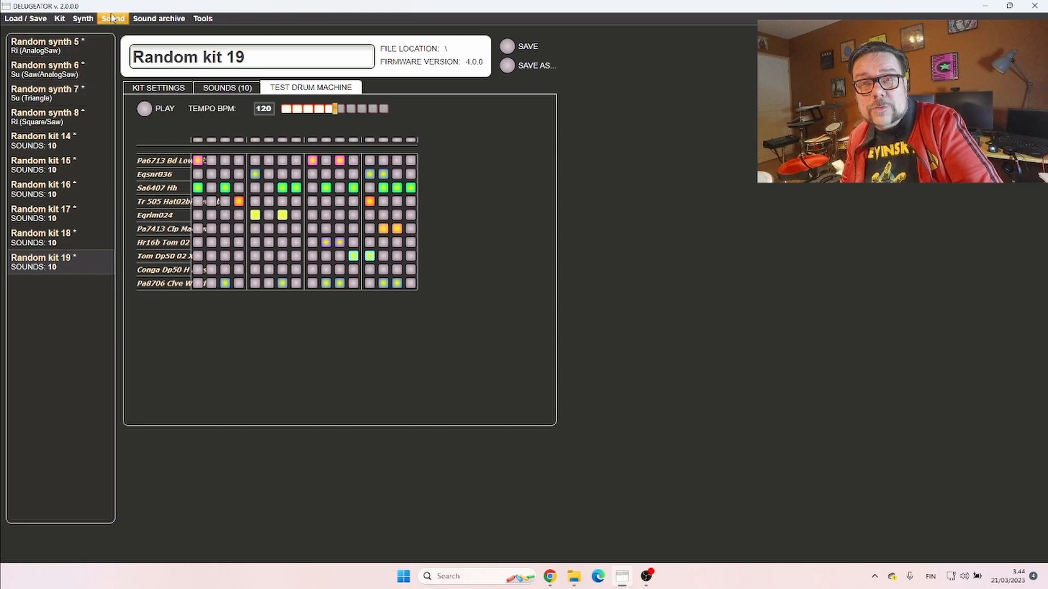
# - Randomize the parameters of the Pa8706 Clve Wood2 sound in Random kit 19
pyautogui.click(224, 87)
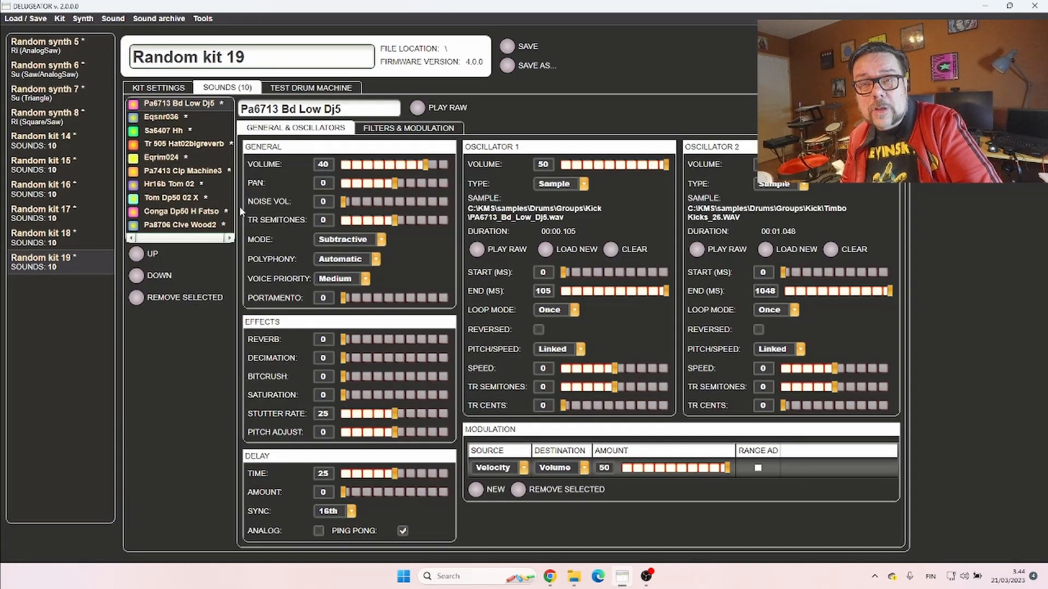
pyautogui.click(202, 227)
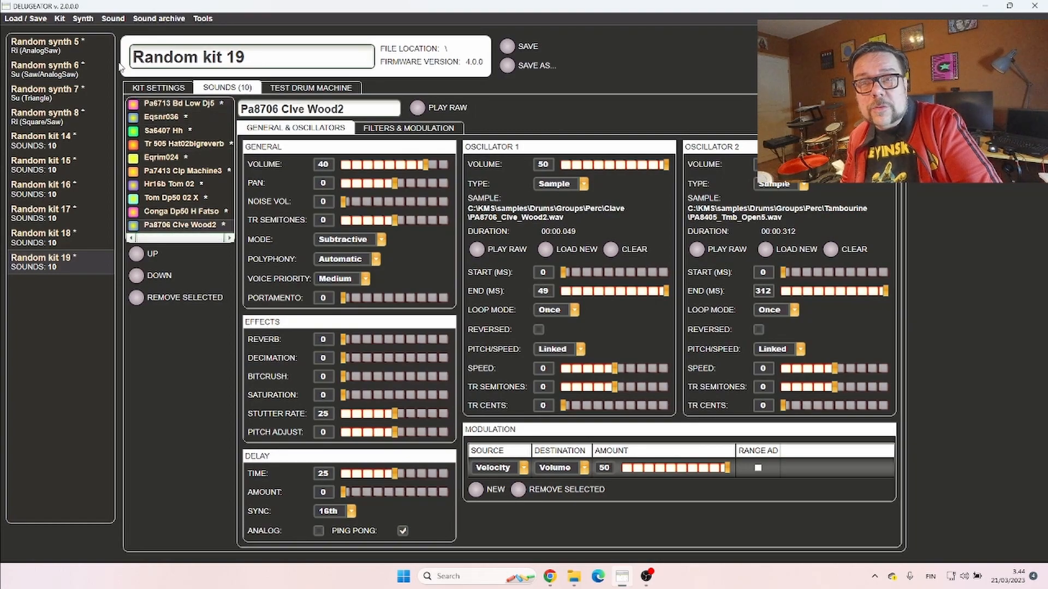
pyautogui.click(112, 22)
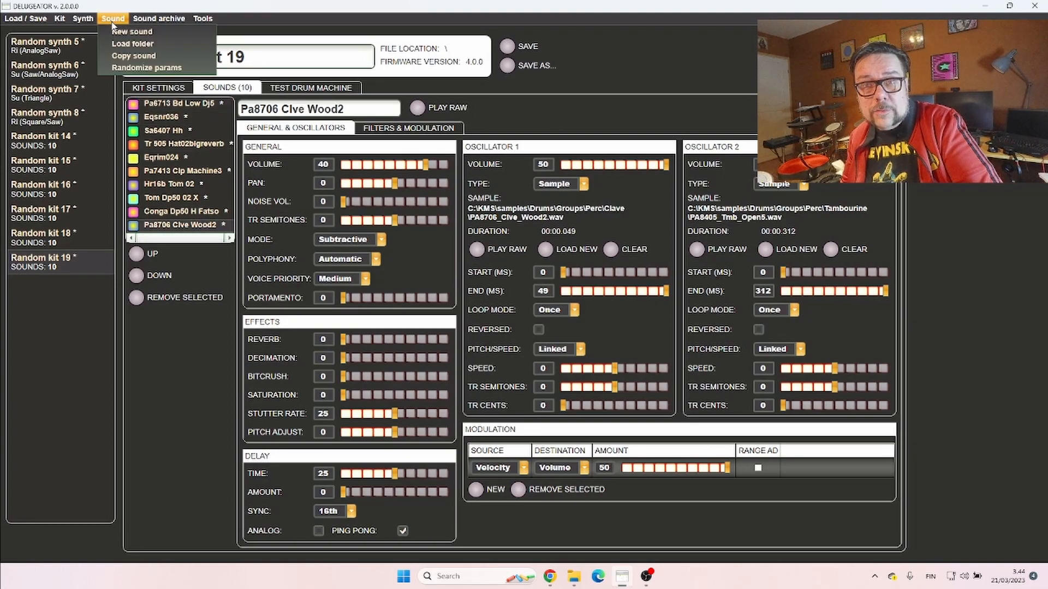
pyautogui.click(125, 68)
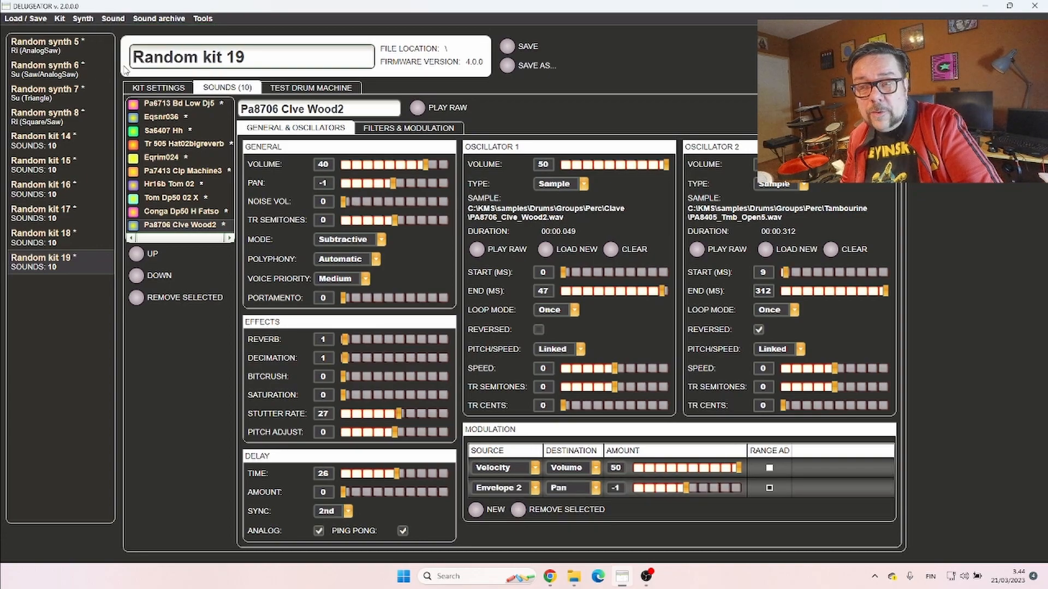
# - Select the Hr16b Tom 02 sound and set the fixed randomization amount for random kits to Extreme (100%)
pyautogui.click(163, 181)
pyautogui.click(201, 20)
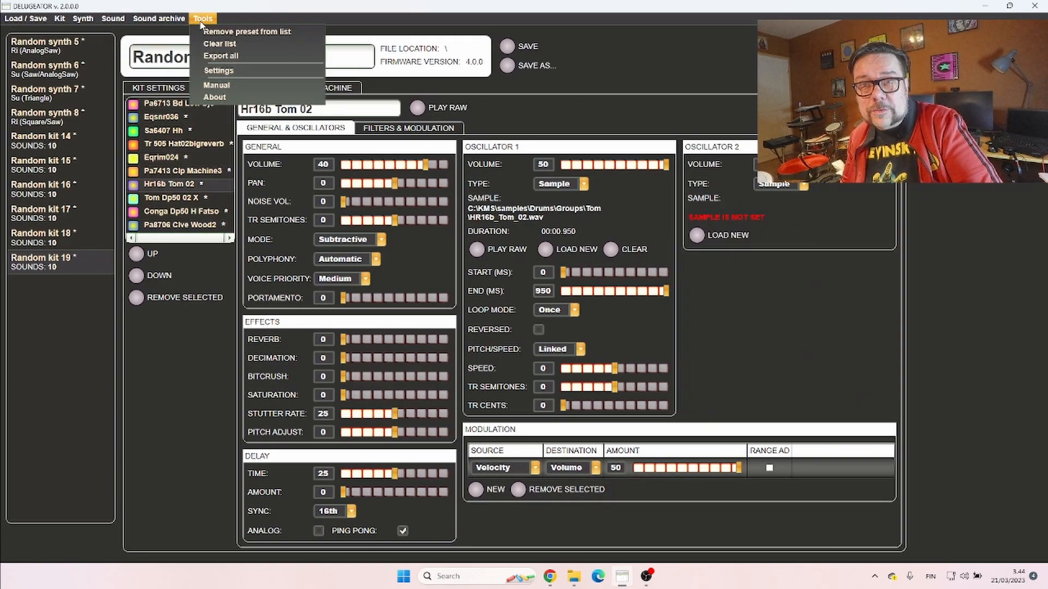
pyautogui.click(221, 71)
pyautogui.click(660, 162)
pyautogui.click(547, 184)
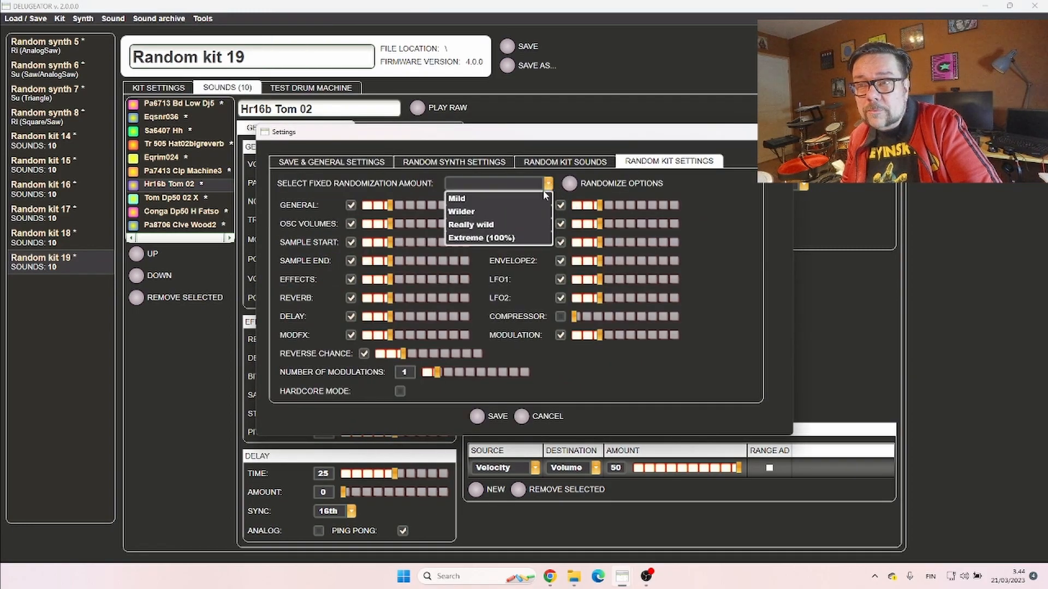
pyautogui.click(512, 238)
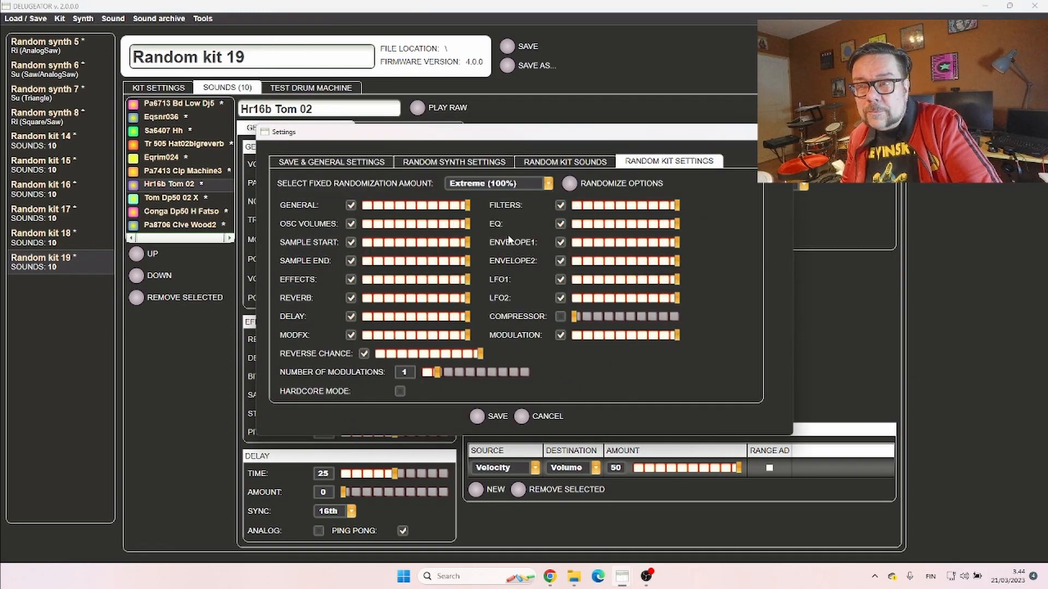
# - Save the random kit settings and randomize the parameters of the Pa7413 Clp Machine3 sound in Random kit 19
pyautogui.click(478, 416)
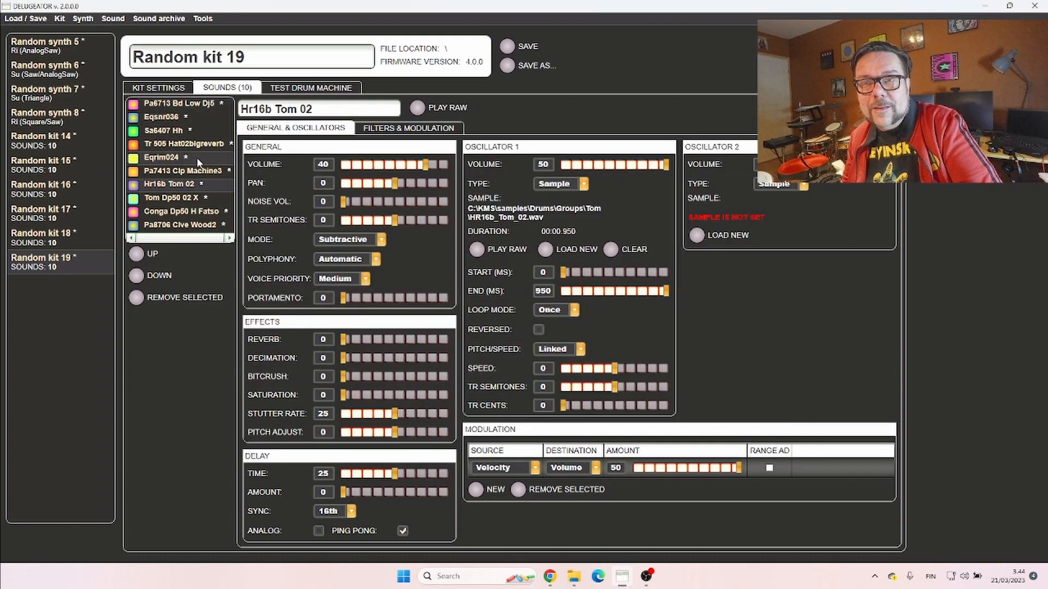
pyautogui.click(191, 172)
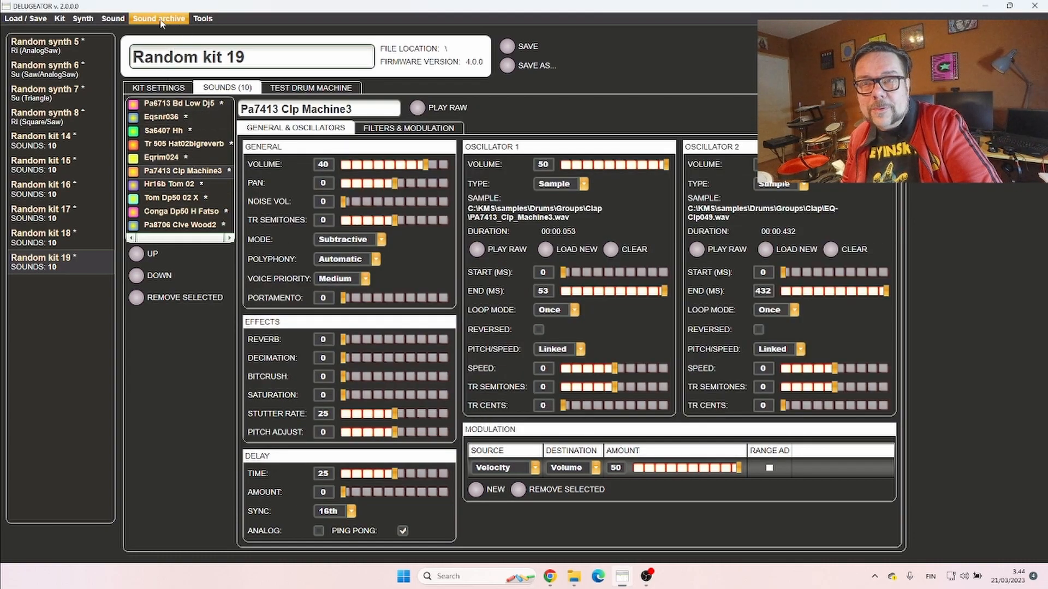
pyautogui.click(115, 20)
pyautogui.click(125, 68)
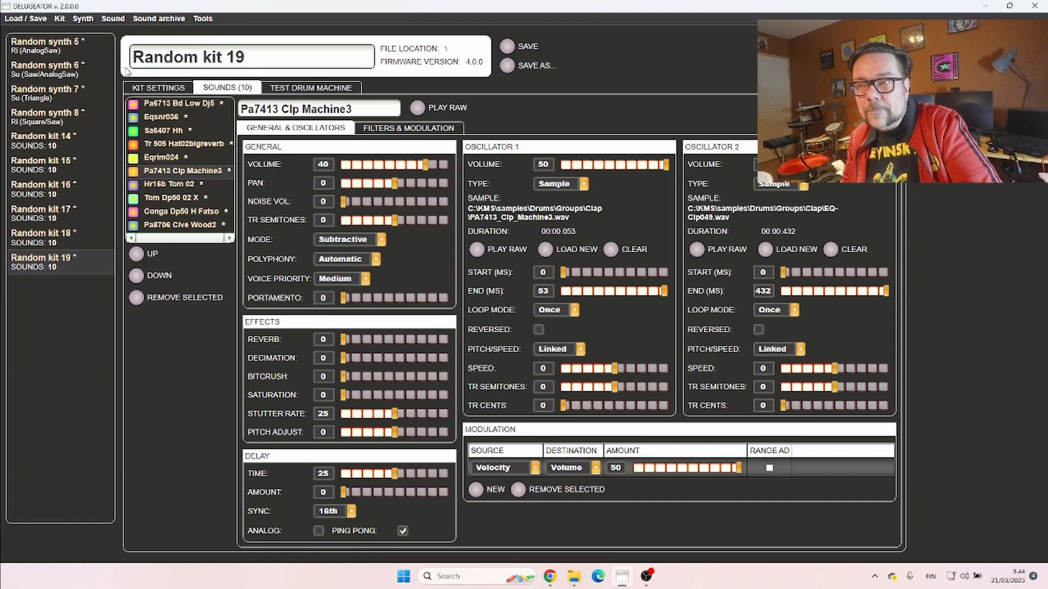
pyautogui.scroll(-3, 304, 252)
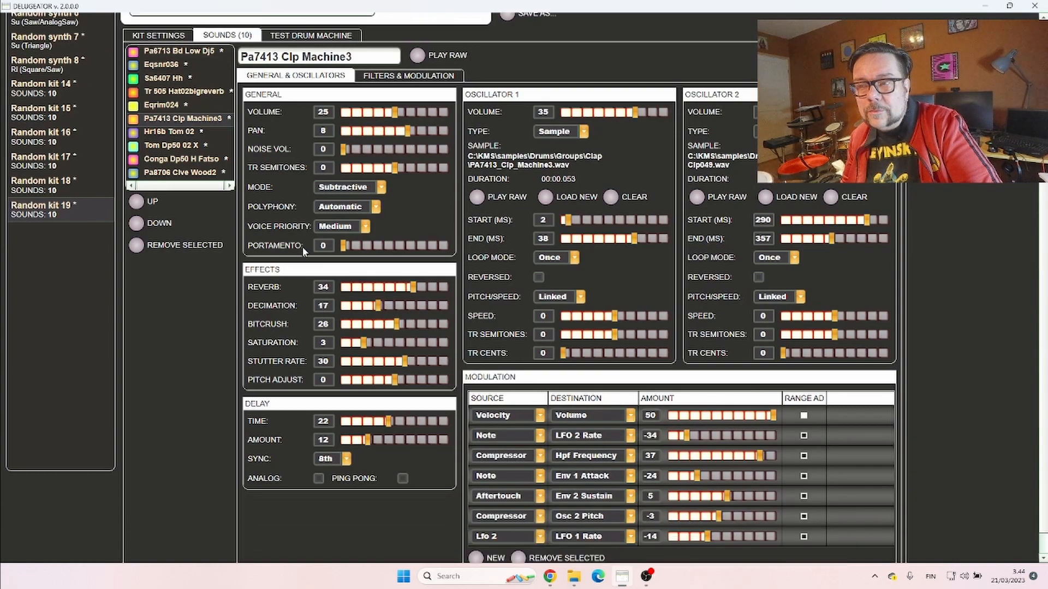
pyautogui.scroll(3, 304, 251)
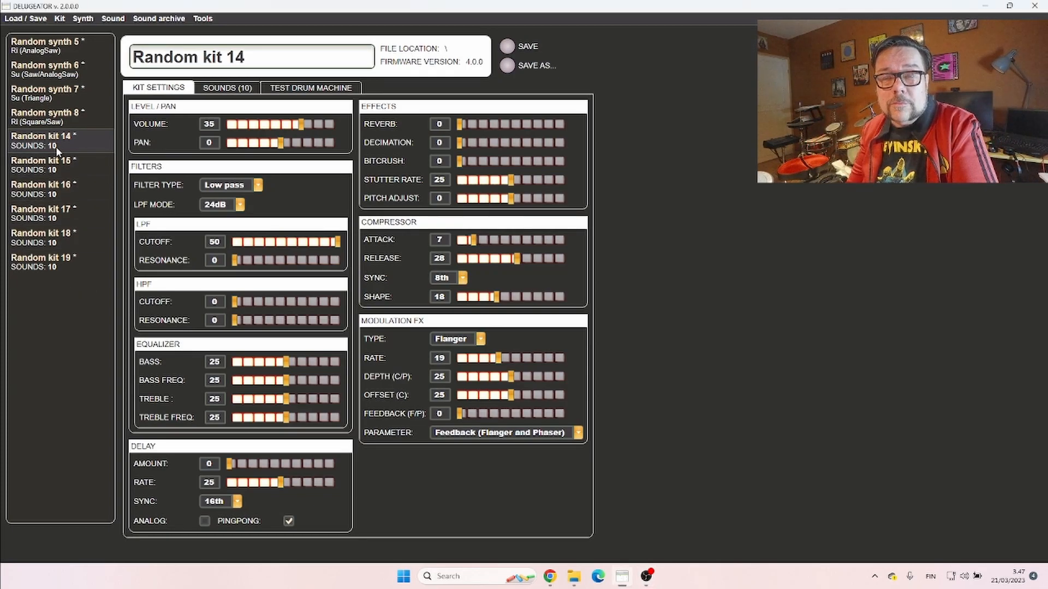
# - Select Random kit 19 and start playing it in the test drum machine
pyautogui.click(53, 261)
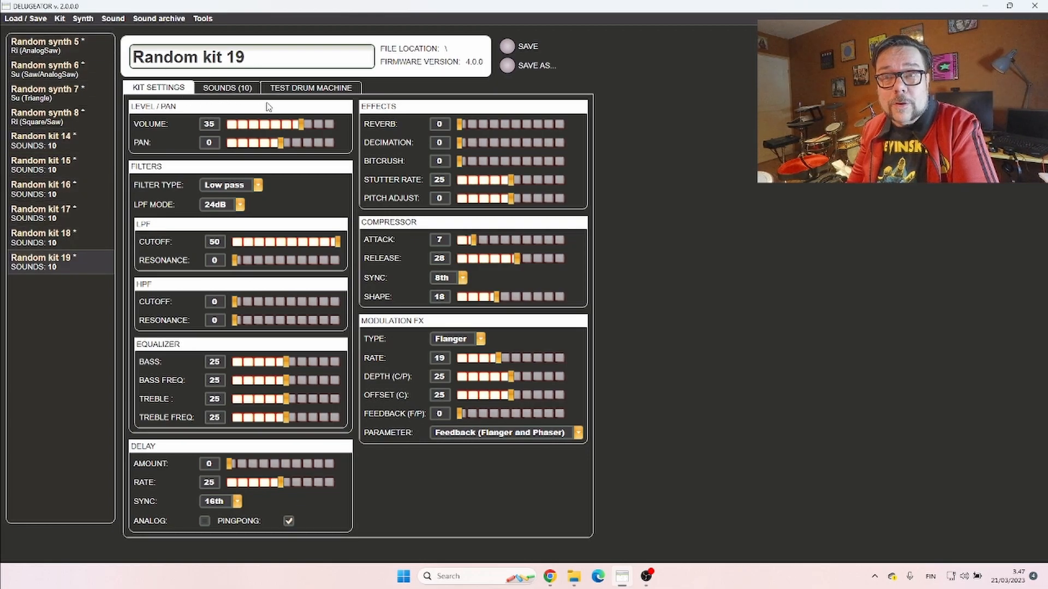
pyautogui.click(286, 91)
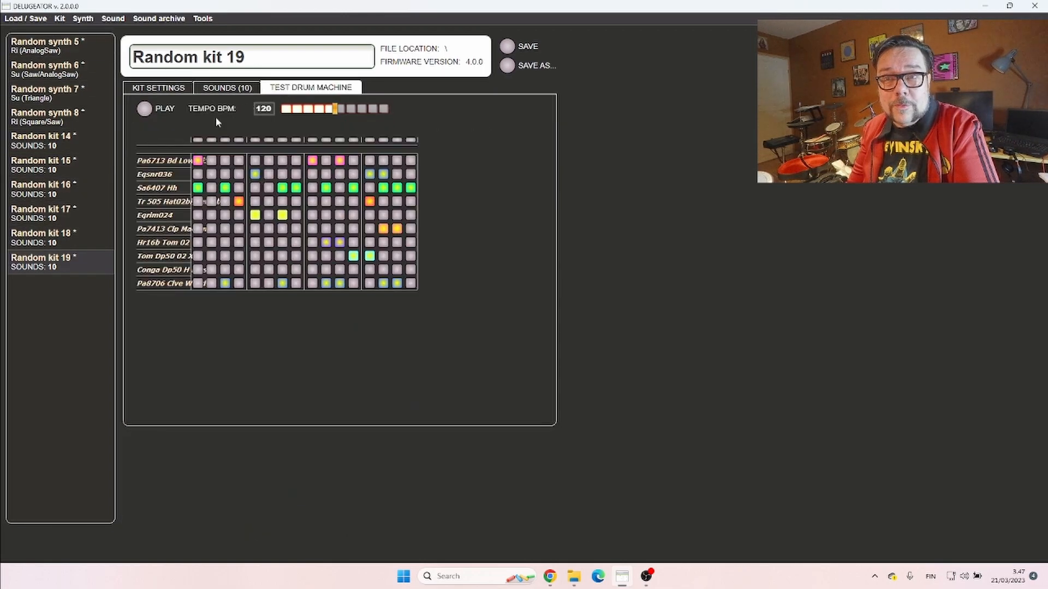
pyautogui.click(145, 109)
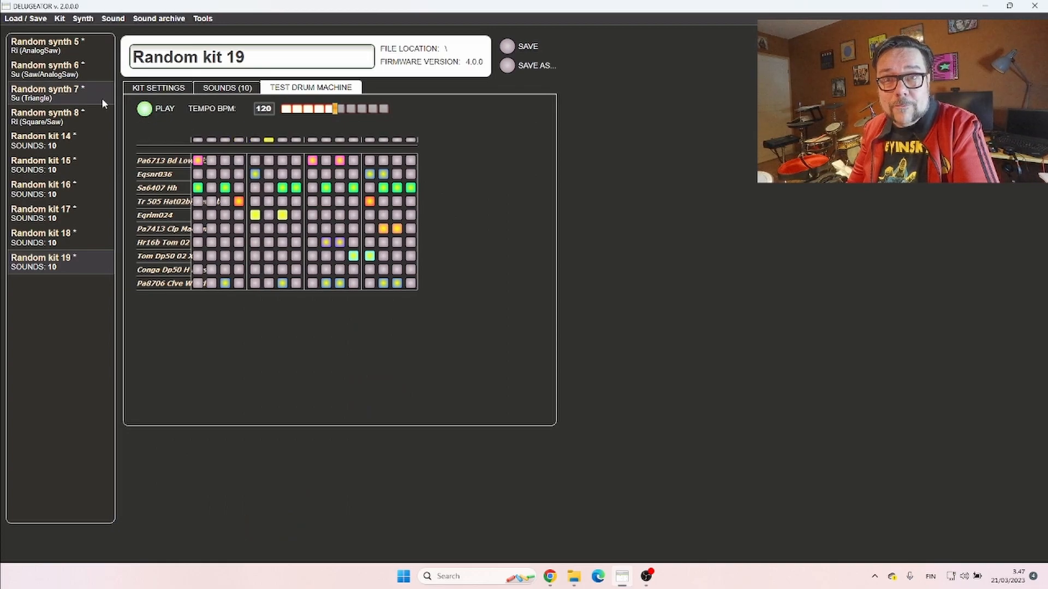
# - Generate four more random kits one after another while the test pattern plays
pyautogui.click(61, 19)
pyautogui.click(67, 44)
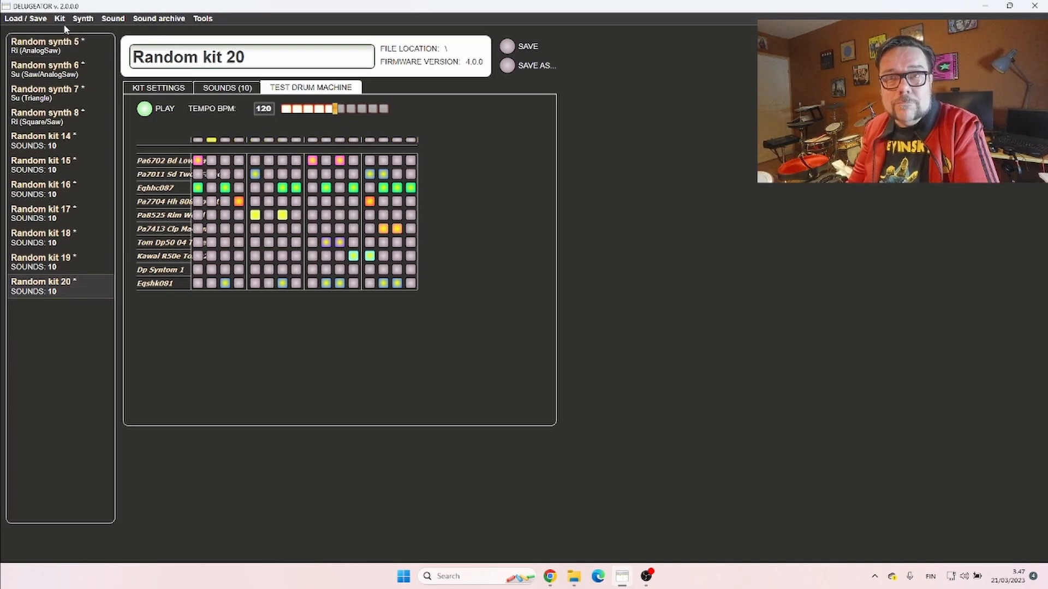
pyautogui.click(63, 21)
pyautogui.click(69, 47)
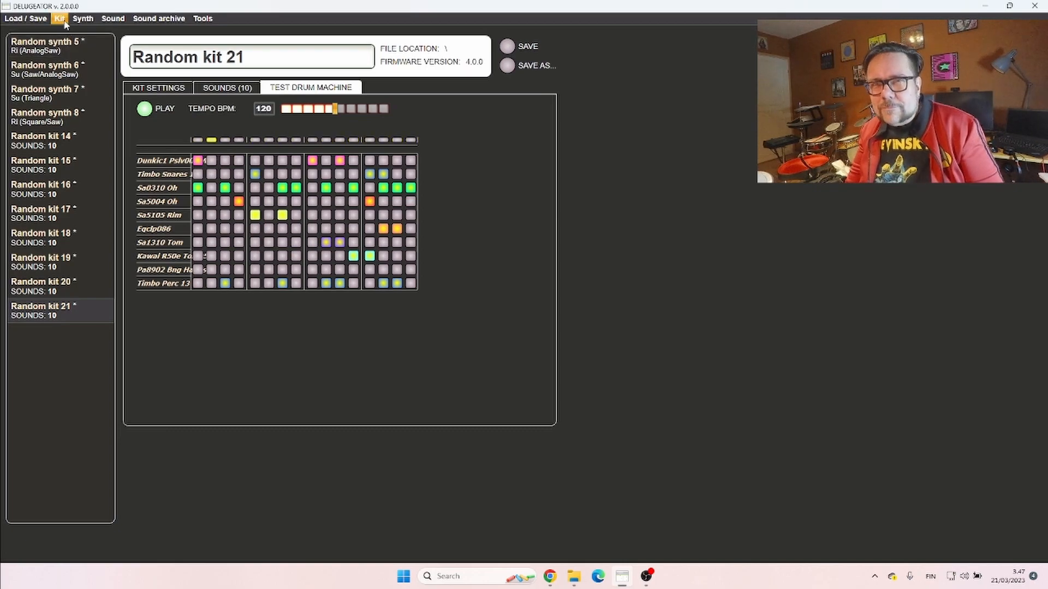
pyautogui.click(60, 18)
pyautogui.click(75, 45)
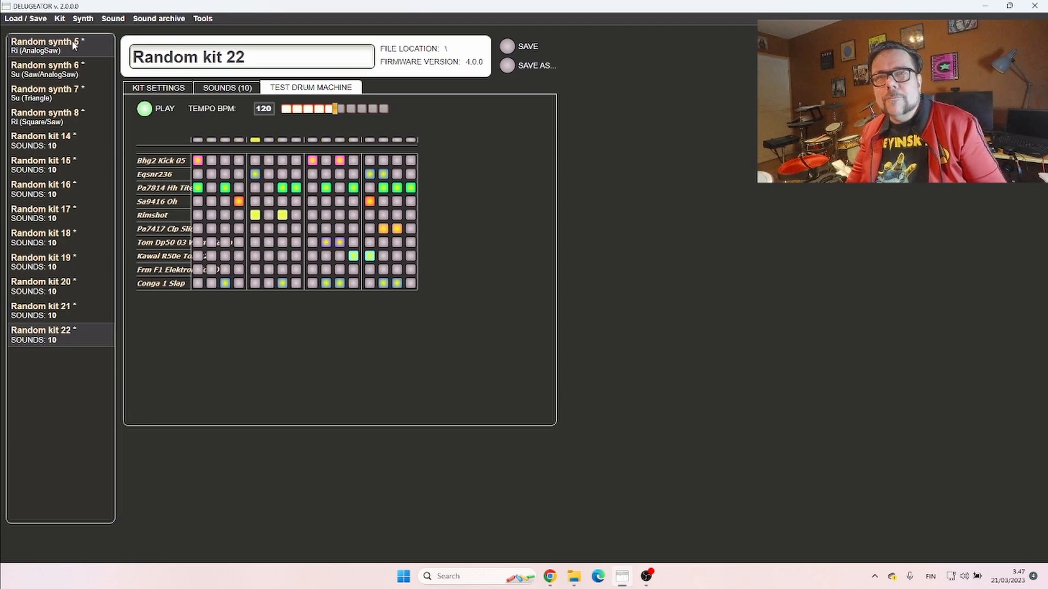
pyautogui.click(64, 18)
pyautogui.click(76, 45)
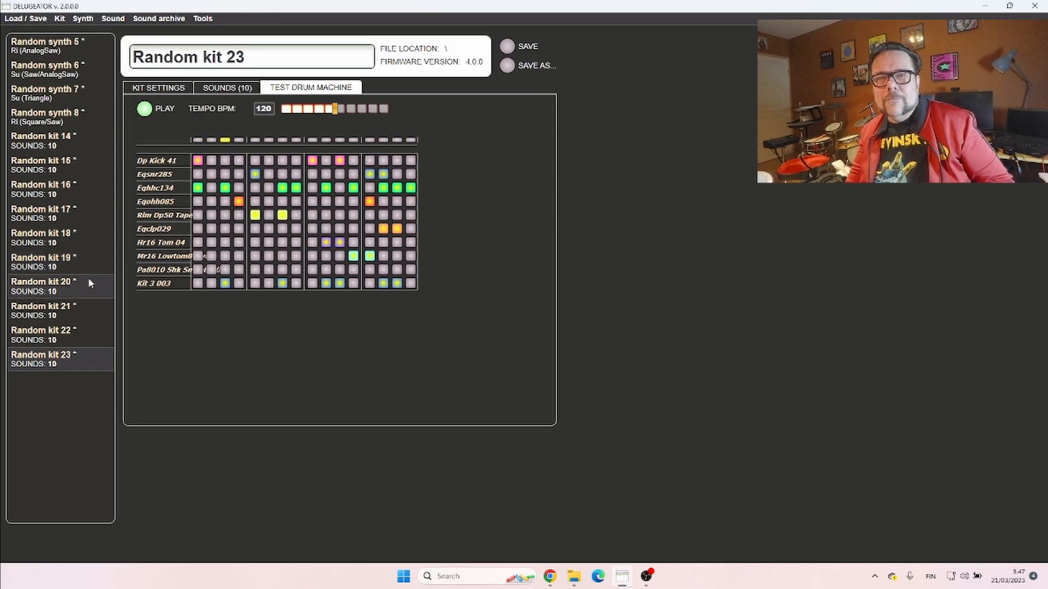
# - Compare Random kit 21 and Random kit 23 by switching between them while the test pattern plays
pyautogui.click(77, 316)
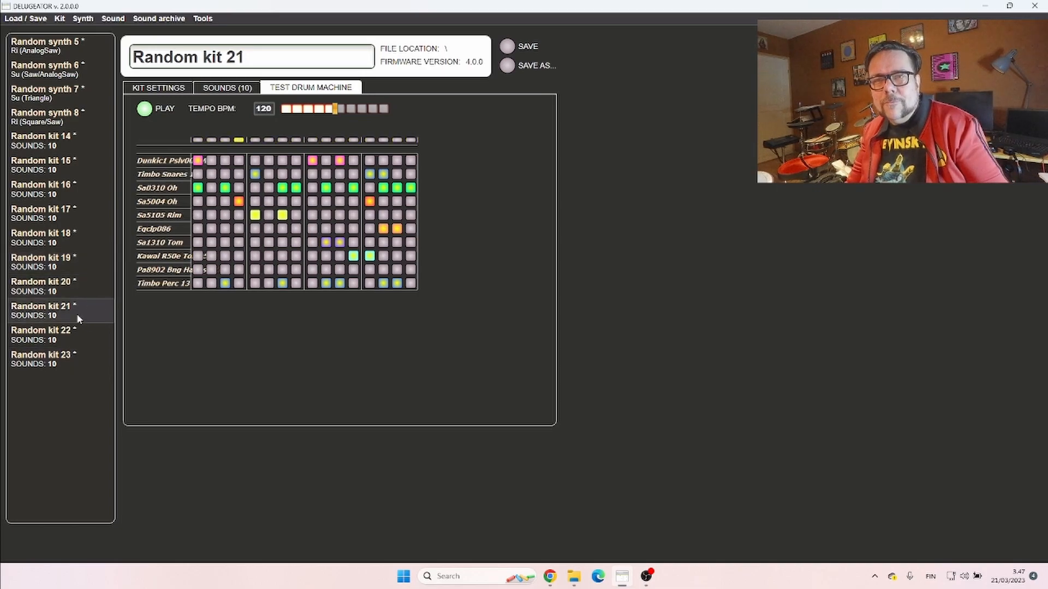
pyautogui.click(91, 350)
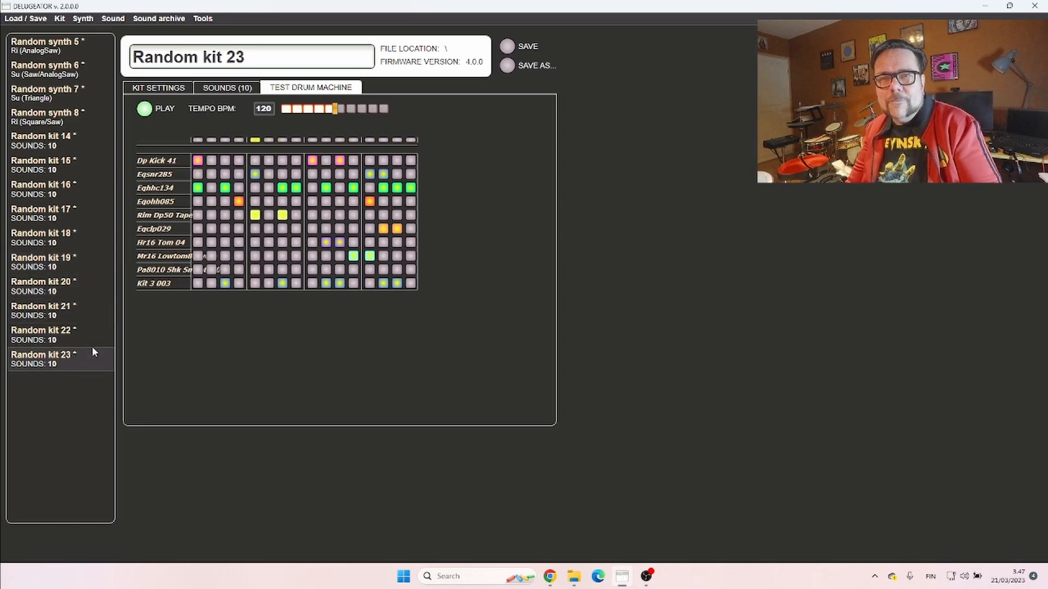
pyautogui.click(84, 307)
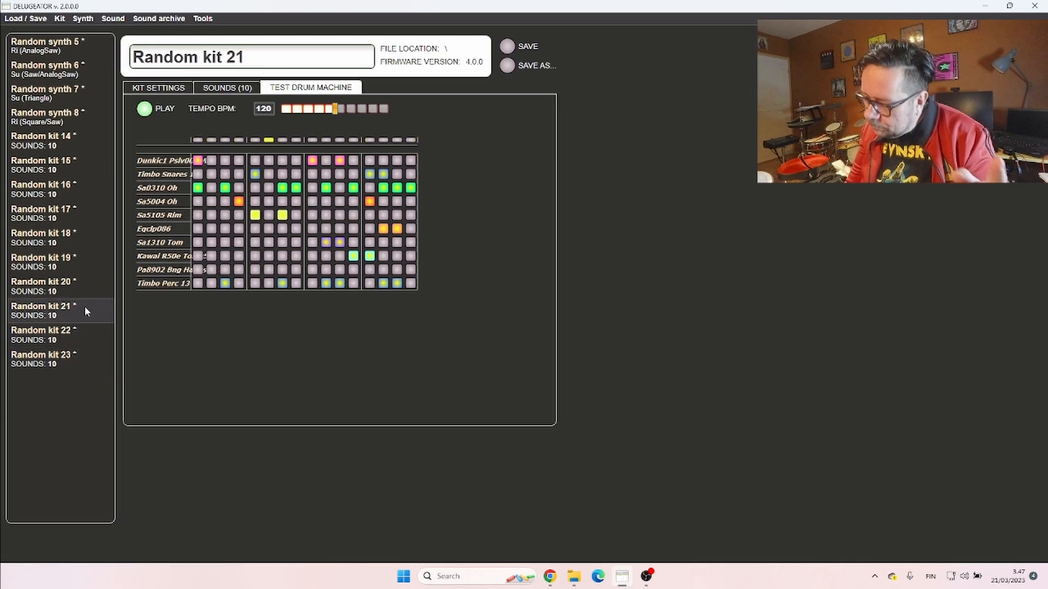
pyautogui.click(86, 364)
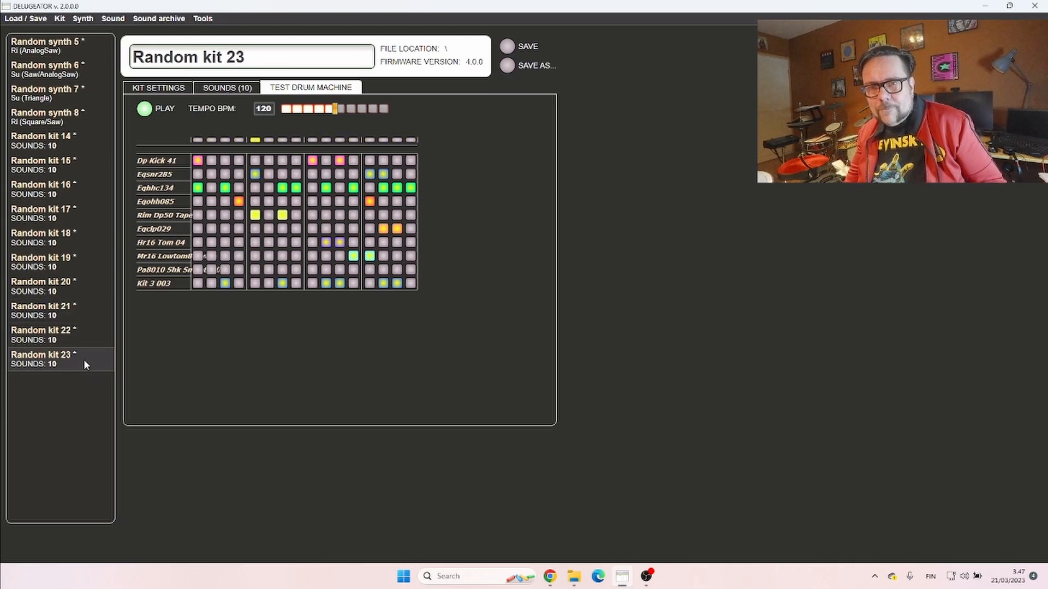
pyautogui.click(77, 311)
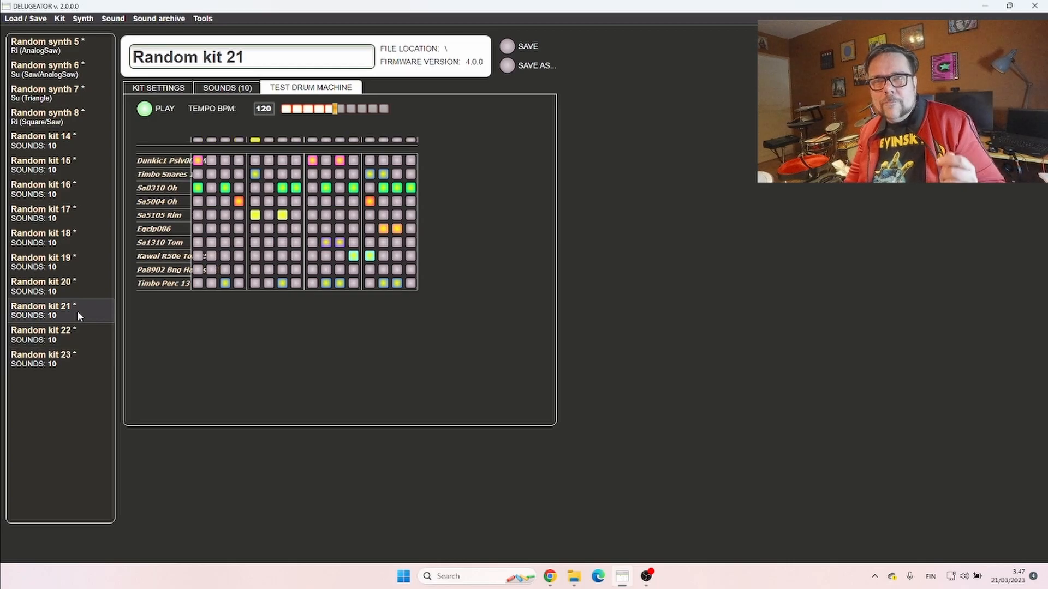
# - Toggle the test drum machine's playback of Random kit 21 on and off repeatedly
pyautogui.click(145, 111)
pyautogui.click(146, 112)
pyautogui.click(145, 111)
pyautogui.click(145, 112)
pyautogui.click(145, 112)
pyautogui.click(145, 112)
pyautogui.click(145, 113)
pyautogui.click(145, 113)
pyautogui.click(145, 113)
pyautogui.click(145, 112)
pyautogui.click(145, 111)
pyautogui.click(146, 112)
pyautogui.click(145, 111)
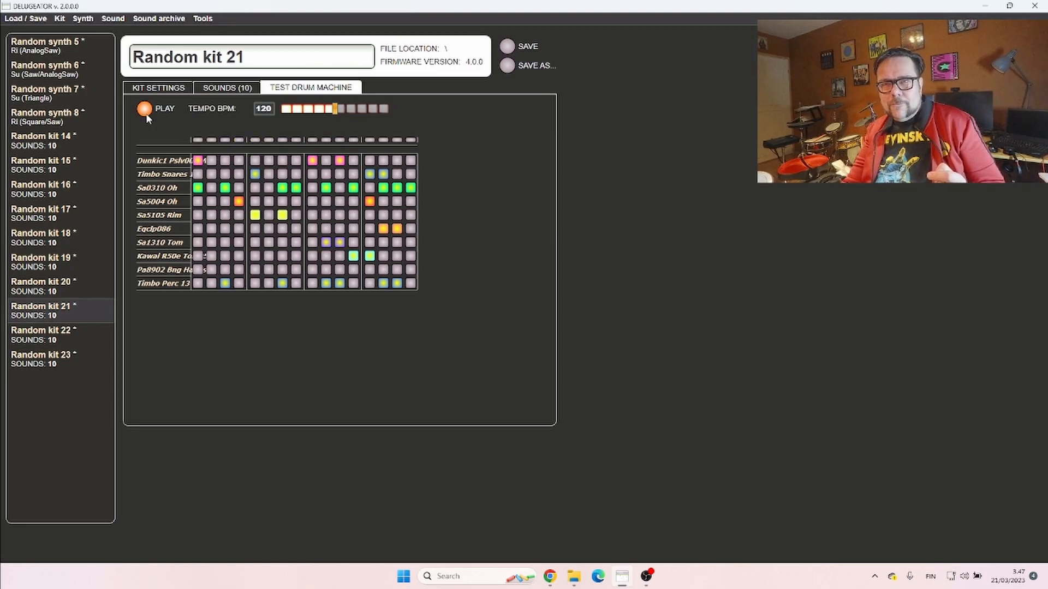
pyautogui.click(145, 111)
pyautogui.click(145, 111)
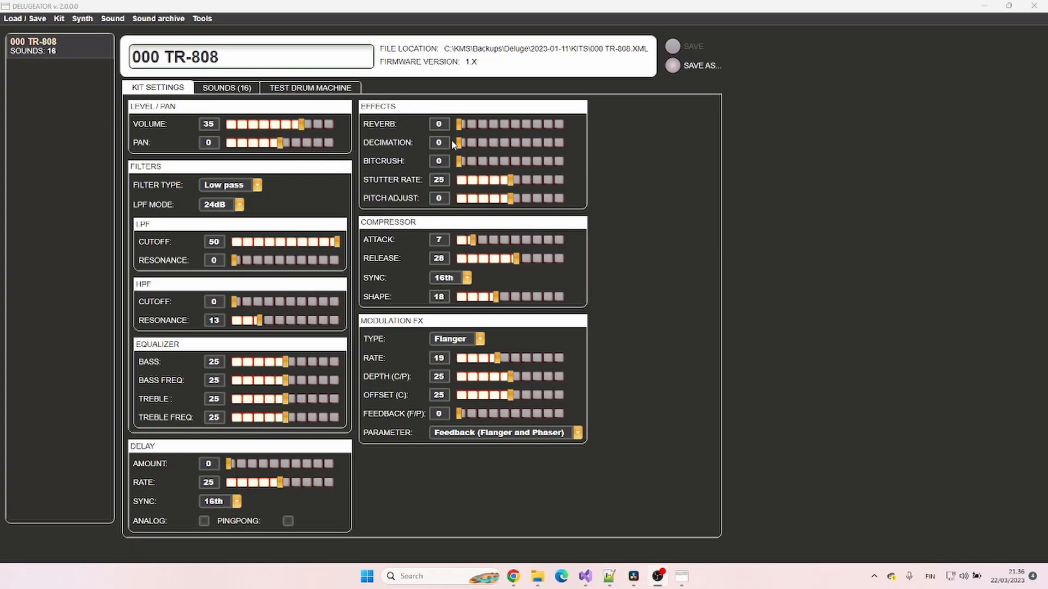
# - Open the program's About information
pyautogui.click(200, 19)
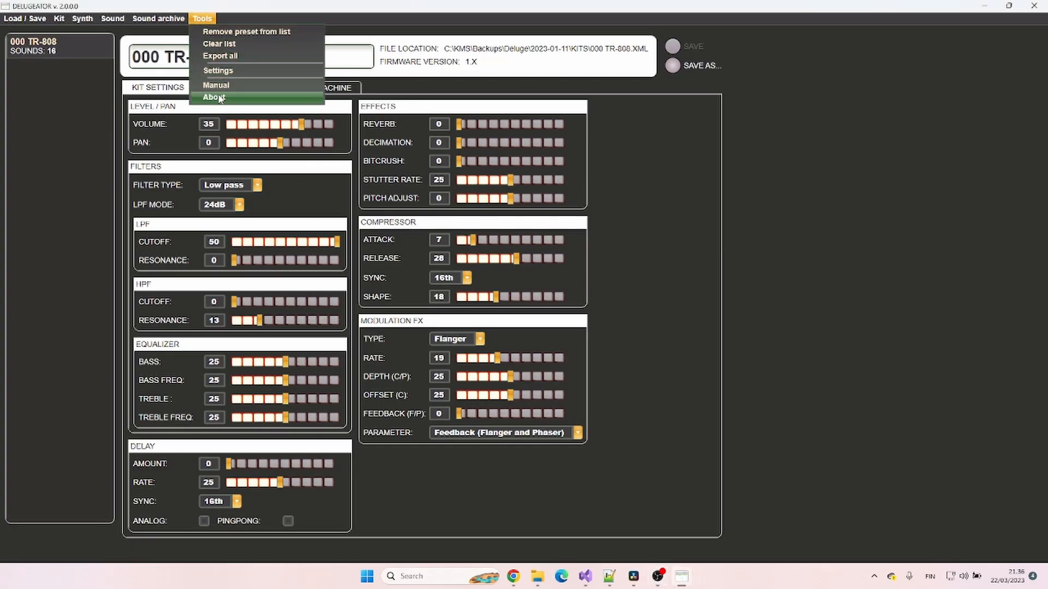